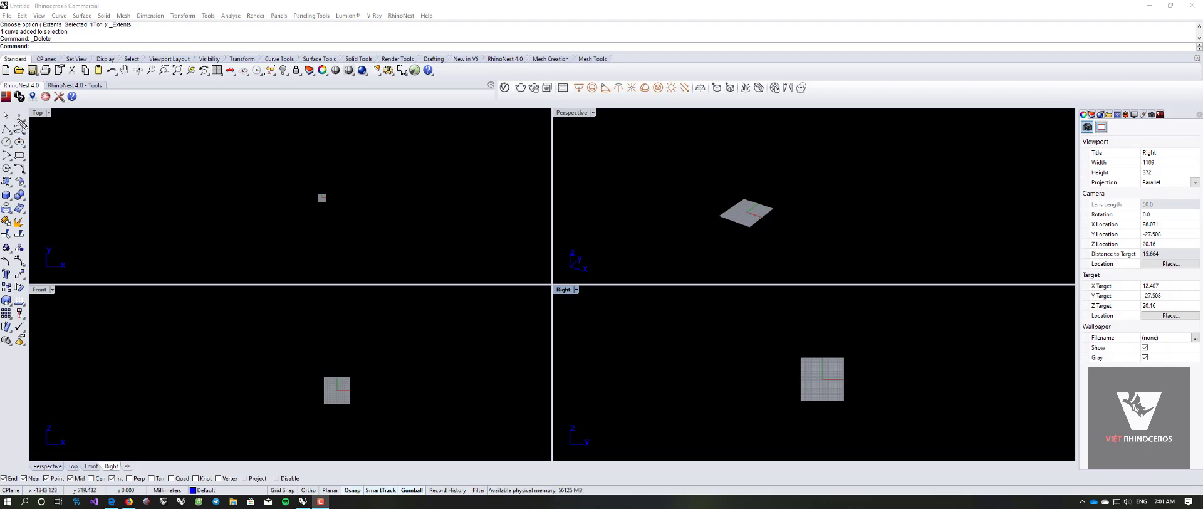
Step: Draw a straight, two-point degree-3 control-point curve horizontally across the Top view
mouse_move(18, 127)
mouse_down()
mouse_move(31, 151)
mouse_move(48, 128)
mouse_move(16, 113)
mouse_move(27, 138)
mouse_up()
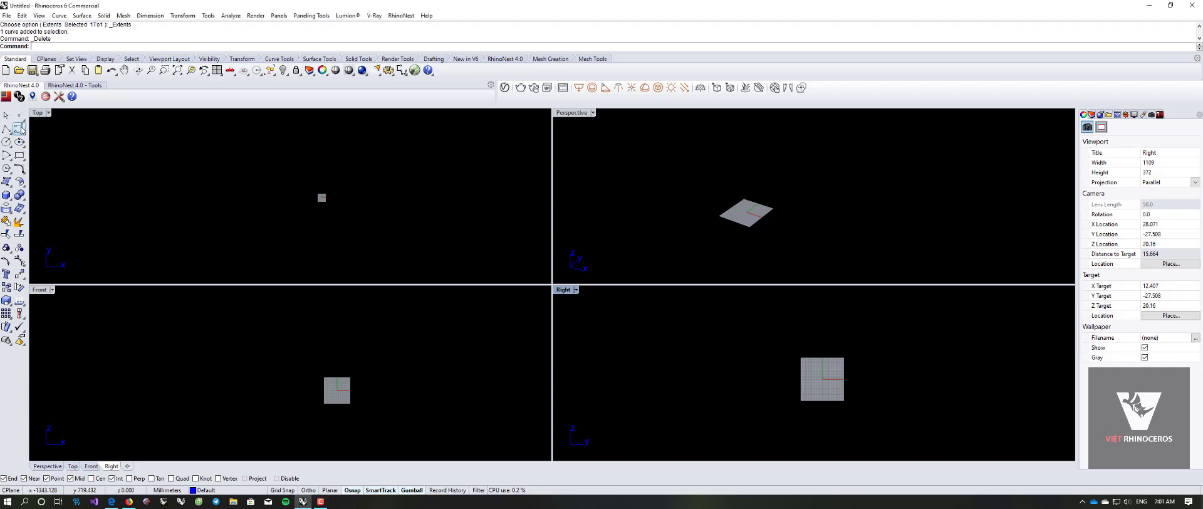
click(19, 129)
click(153, 176)
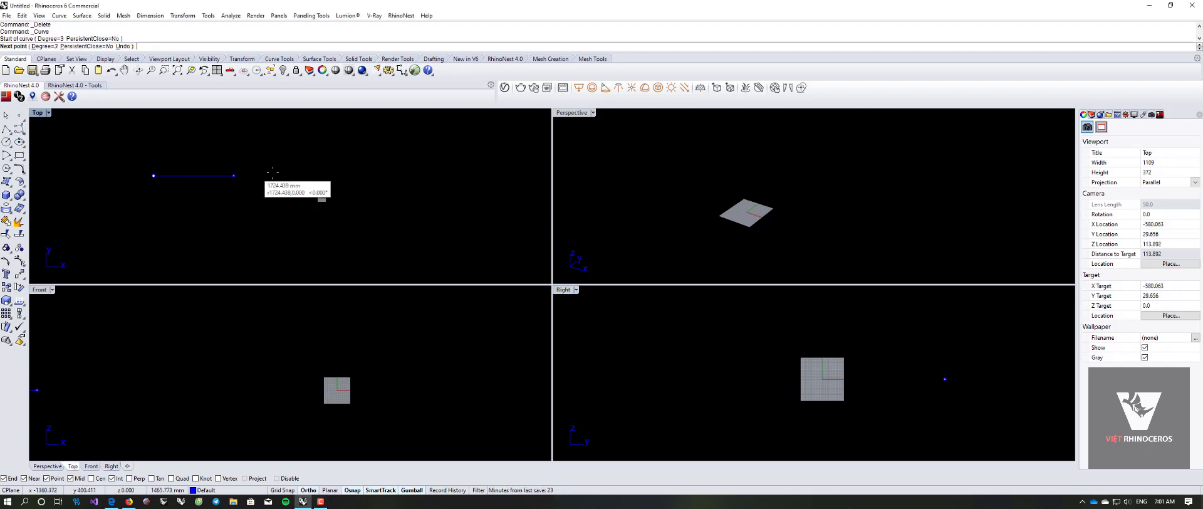
click(313, 173)
key(Return)
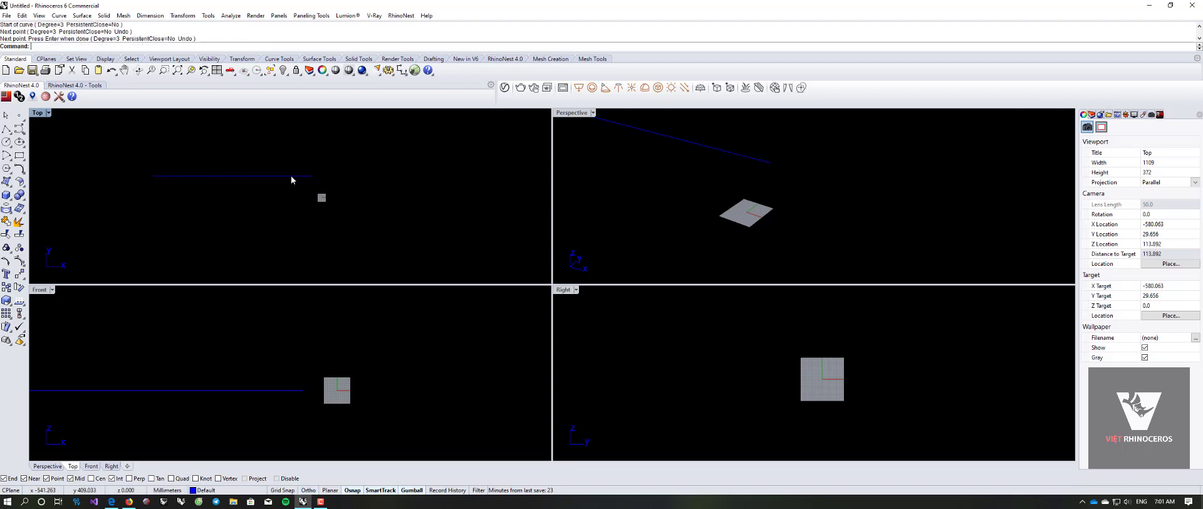
Step: Delete the straight curve in the Top view
click(290, 175)
click(378, 171)
drag(89, 143, 382, 200)
key(Delete)
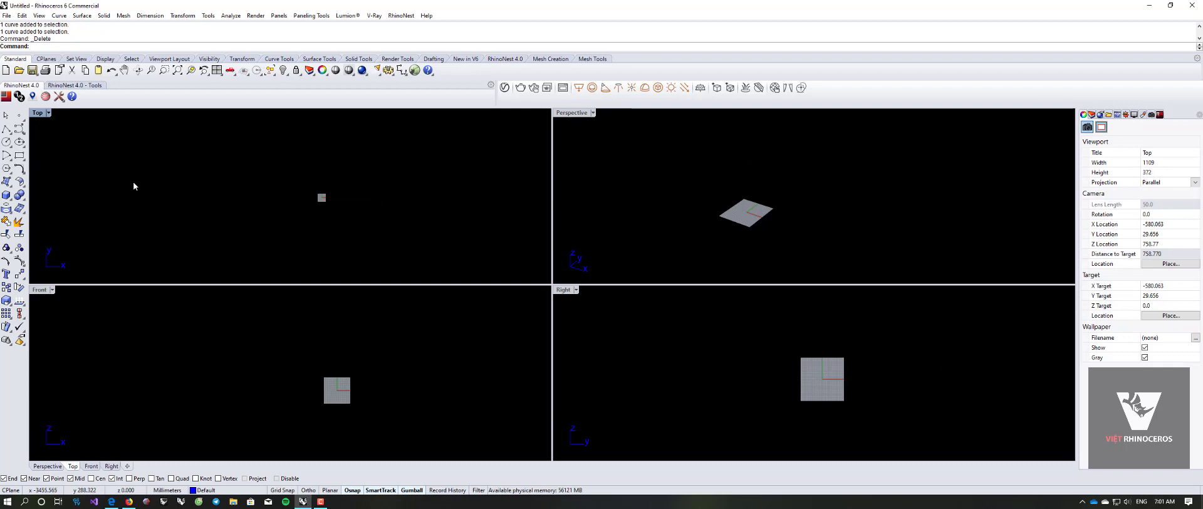
Step: Draw a wavy degree-3 curve in the Top view with six control points alternating up and down
text(curve)
key(Return)
click(137, 202)
click(182, 132)
click(252, 213)
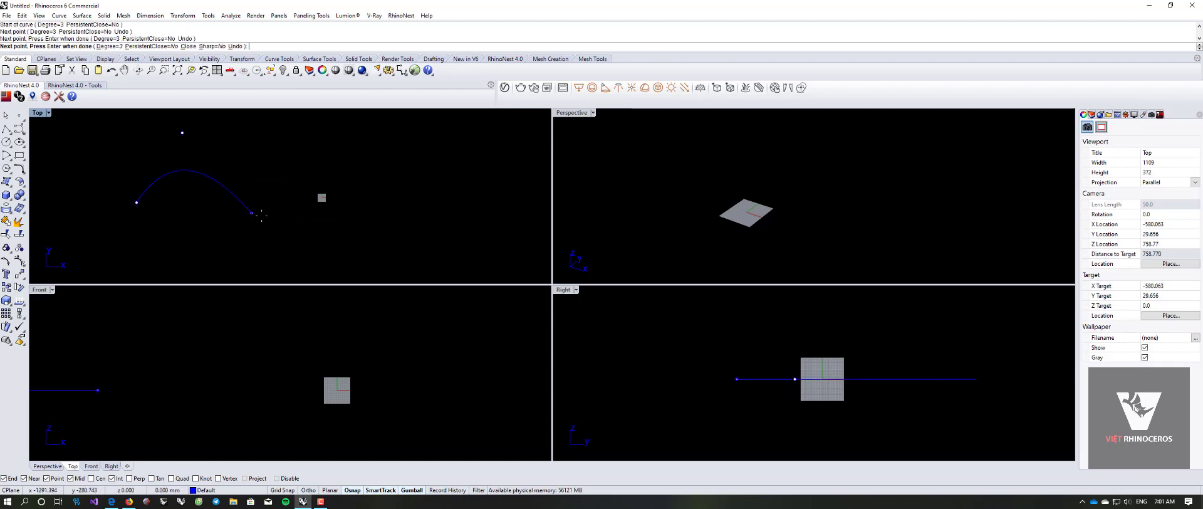
click(307, 145)
click(395, 235)
scroll(441, 166, down, 3)
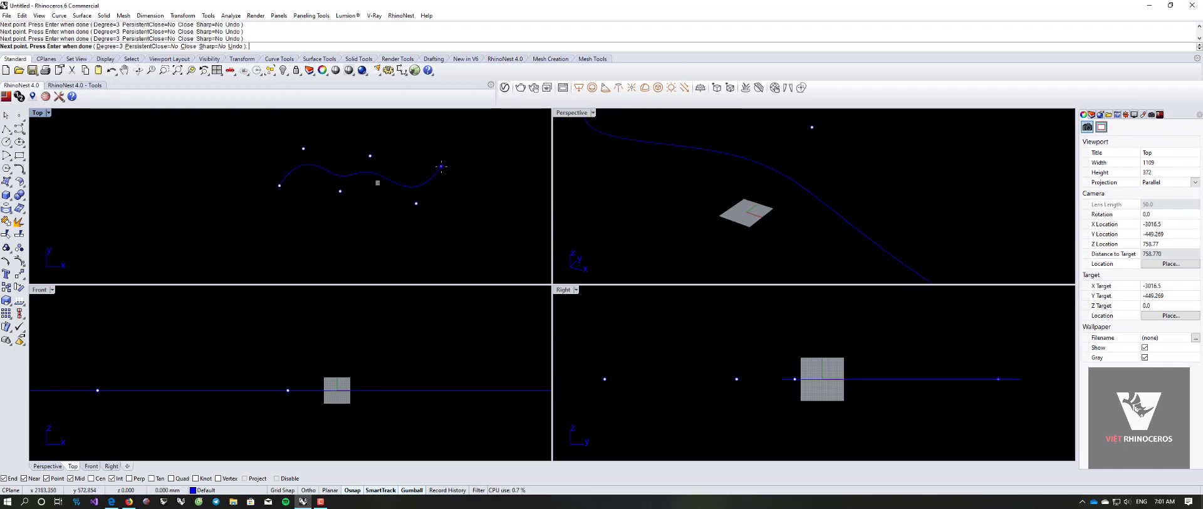
key(Return)
Step: Delete the wavy curve in the Top view
right_drag(422, 181, 352, 201)
drag(120, 149, 435, 234)
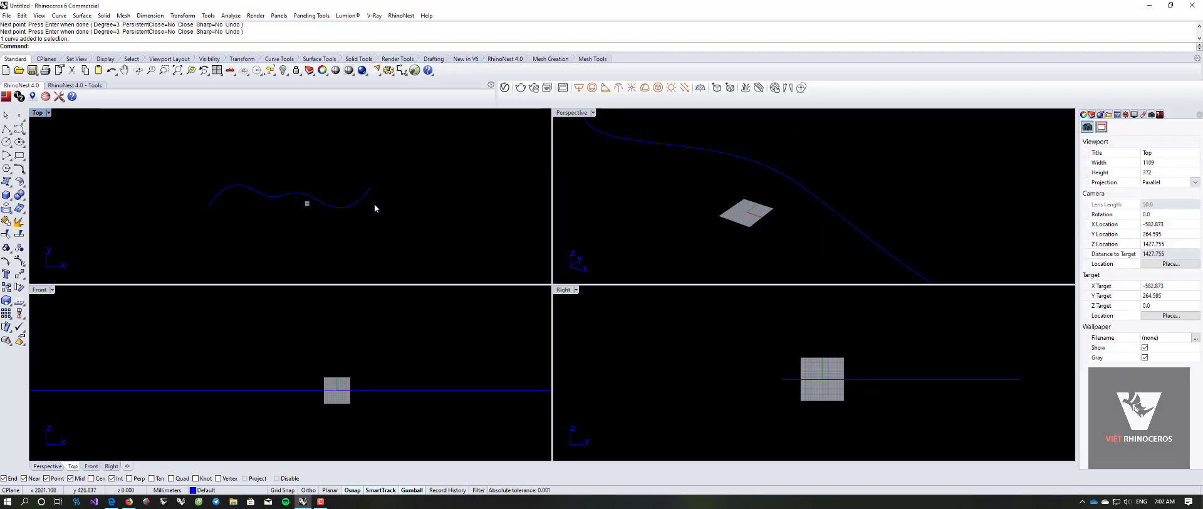
right_drag(336, 228, 279, 187)
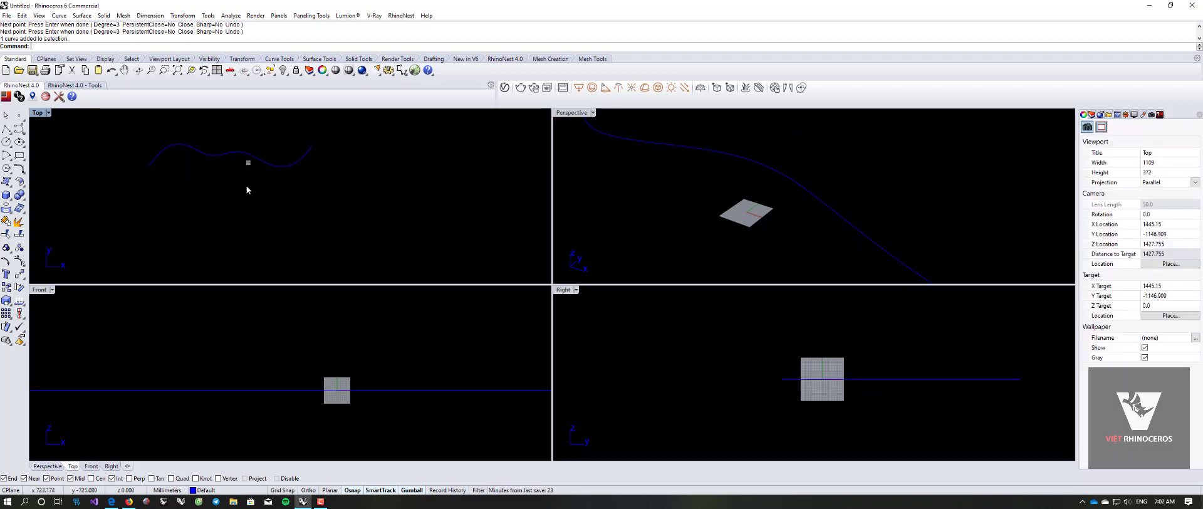
drag(110, 132, 357, 214)
key(Delete)
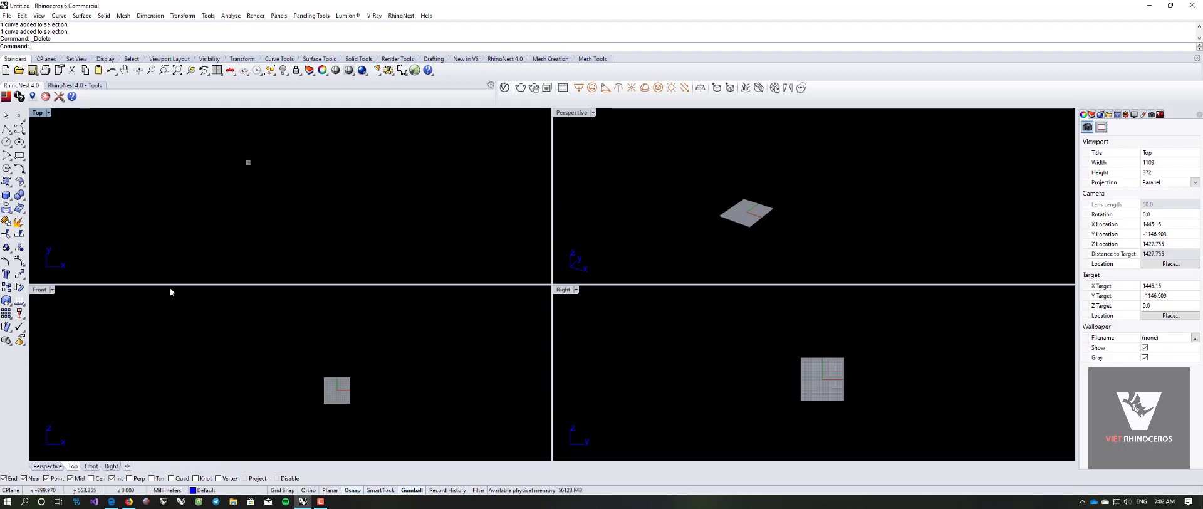
Step: Place a single point object near the origin in the Top view
click(19, 117)
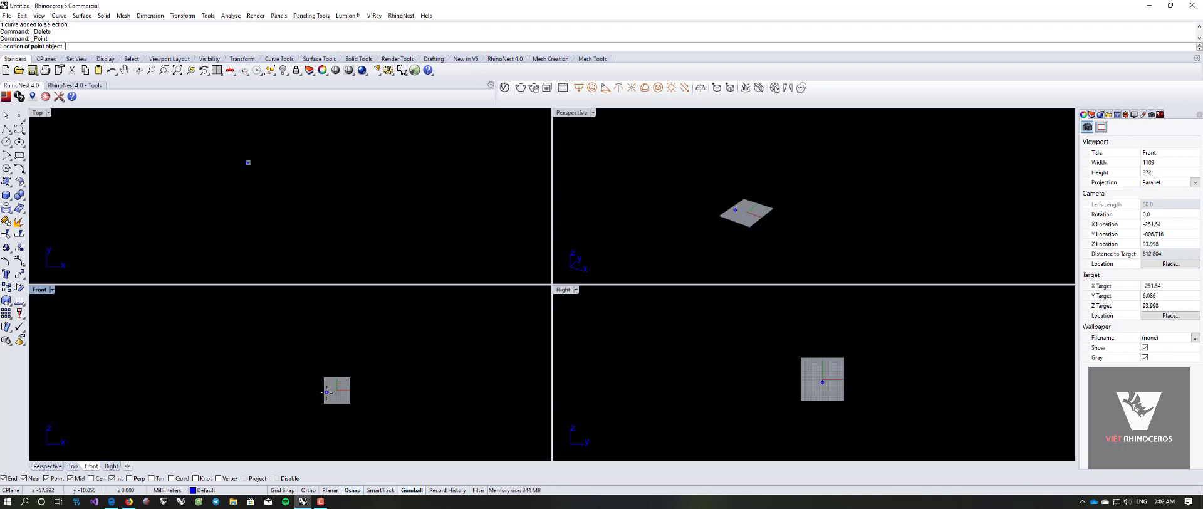
scroll(262, 156, up, 10)
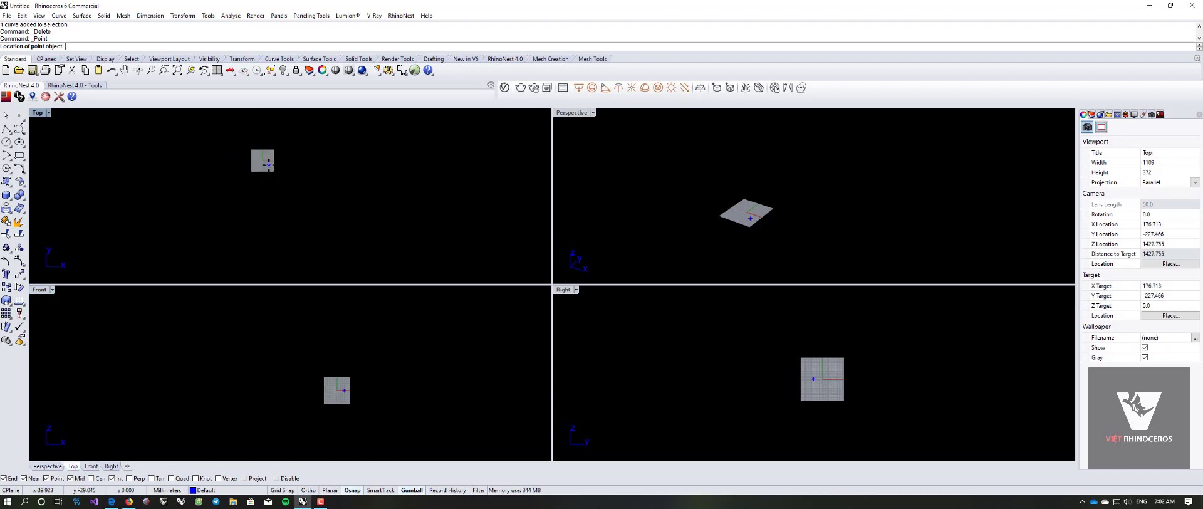
click(261, 157)
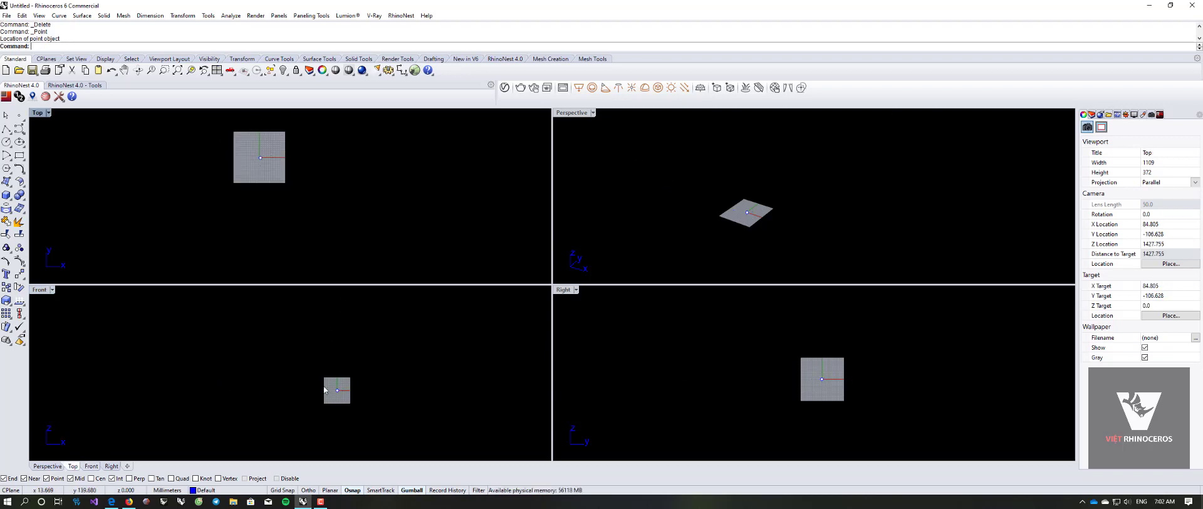
Step: Raise the point vertically in the Perspective view to about 250 mm above the construction plane
scroll(767, 213, up, 6)
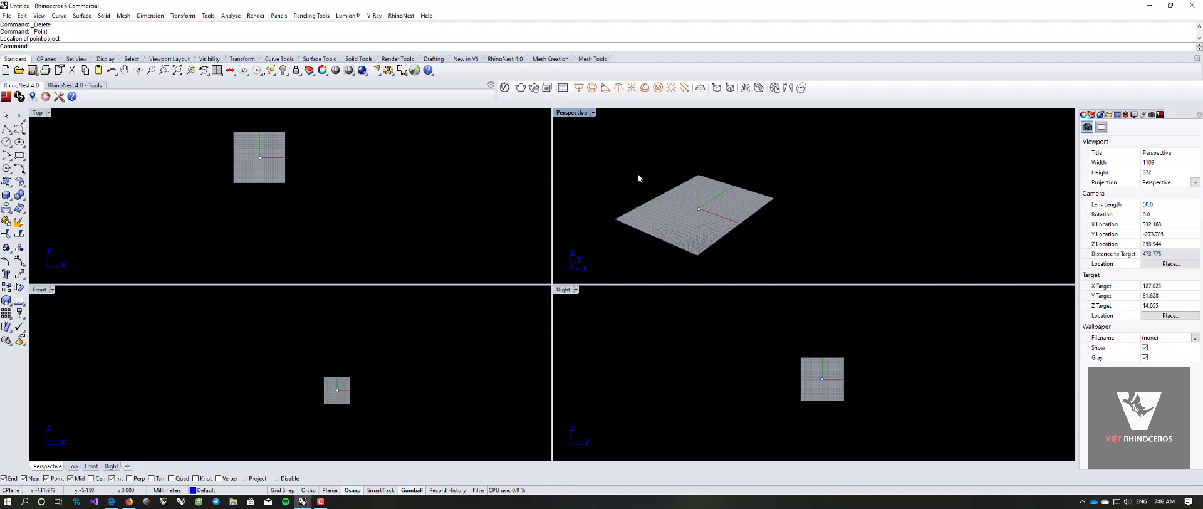
drag(637, 159, 780, 255)
right_drag(753, 234, 811, 193)
drag(732, 190, 727, 125)
click(702, 182)
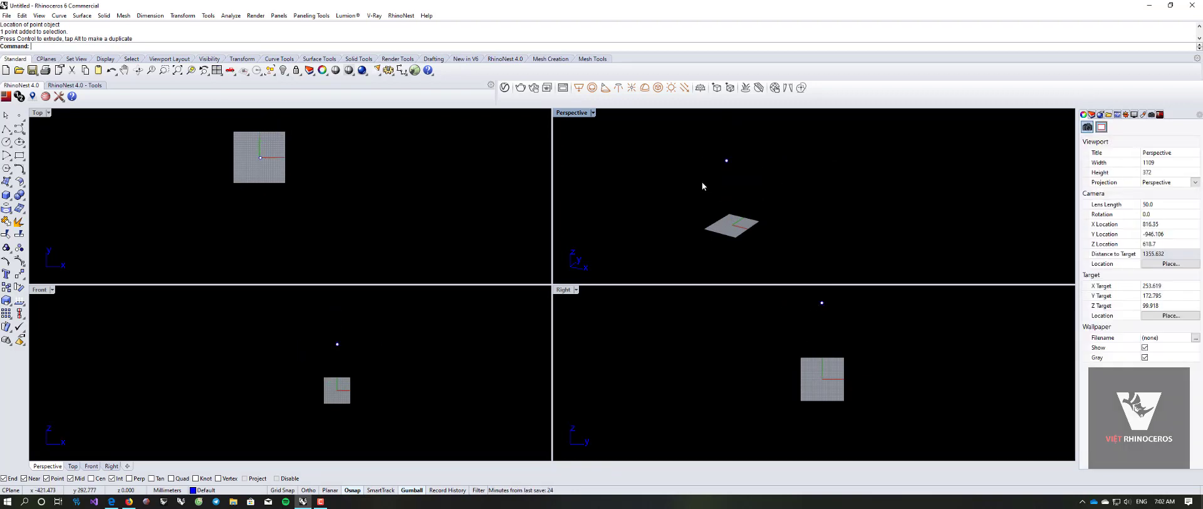
scroll(702, 182, up, 3)
scroll(759, 199, down, 4)
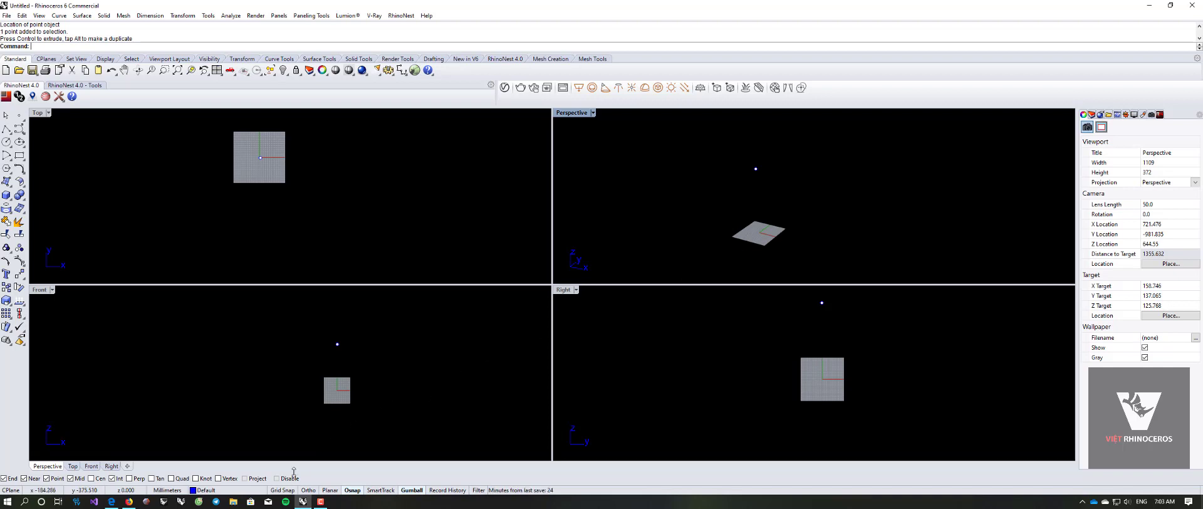
Step: Turn on Grid Snap and begin a degree-3 control-point curve snapped to the raised point
click(288, 491)
click(18, 130)
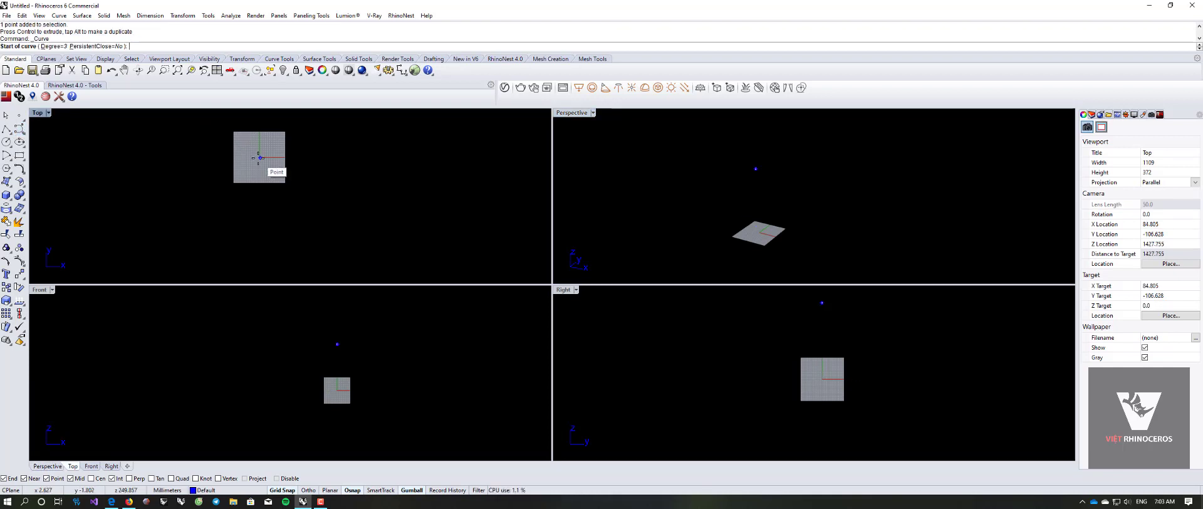
click(259, 158)
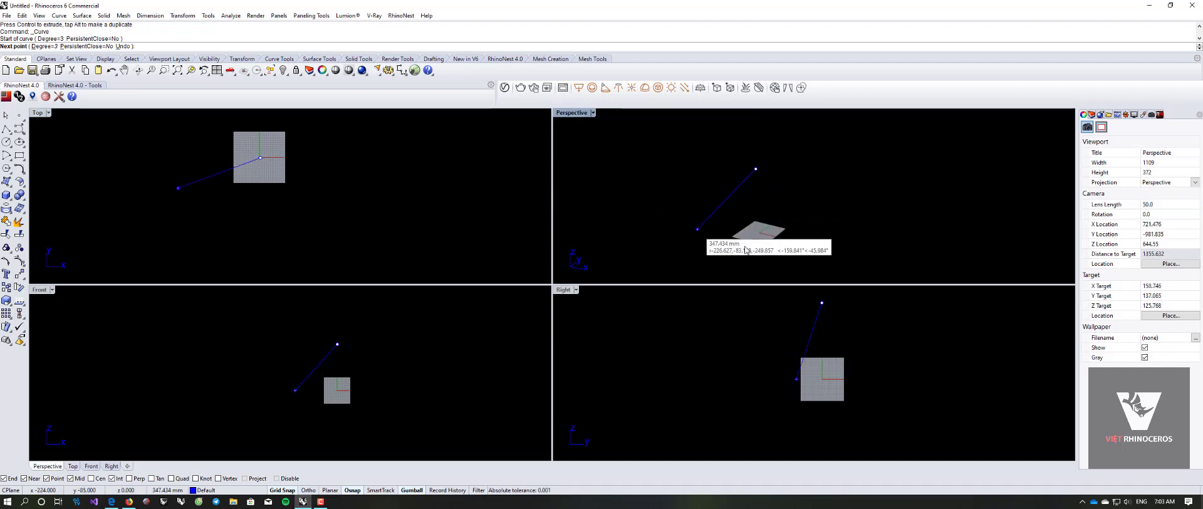
mouse_move(777, 206)
mouse_down()
mouse_move(713, 230)
mouse_move(756, 273)
mouse_move(805, 213)
mouse_move(731, 216)
mouse_move(724, 246)
mouse_up()
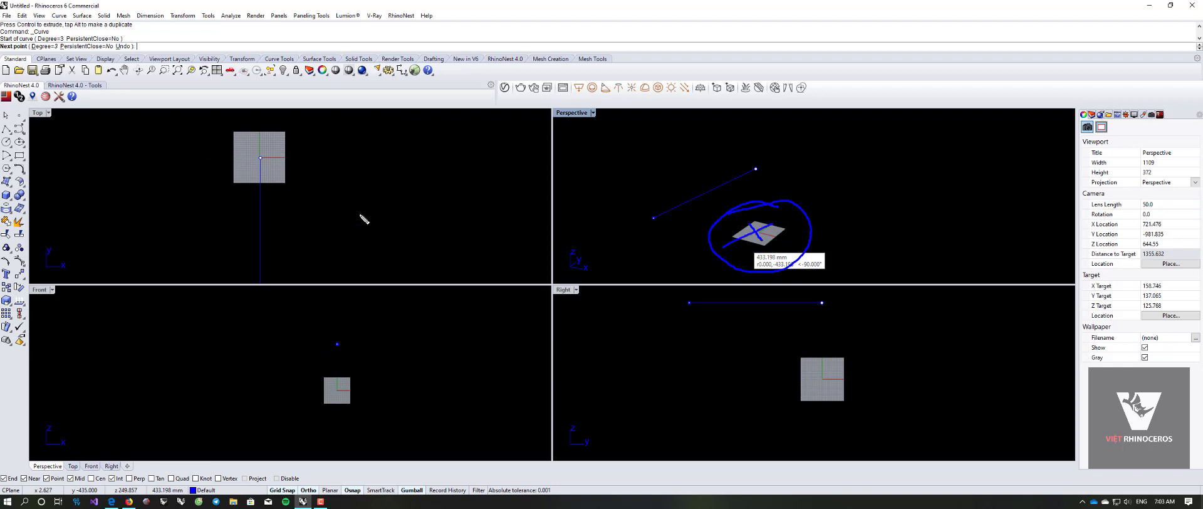
key(Escape)
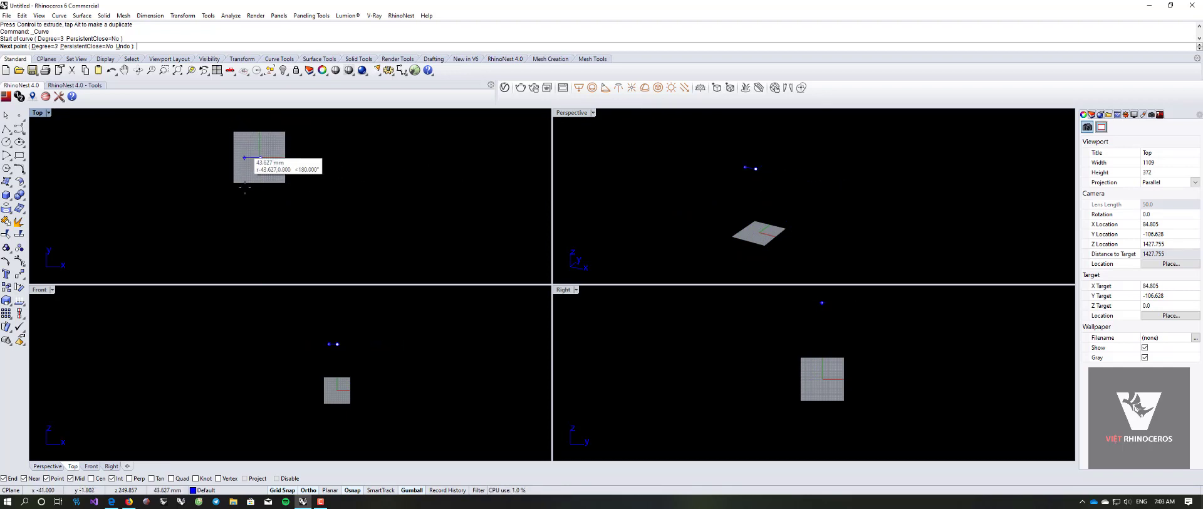
Step: Add three control points on the ground plane along the X direction, ending at about x 655, y -11, and finish the curve
click(336, 162)
click(427, 161)
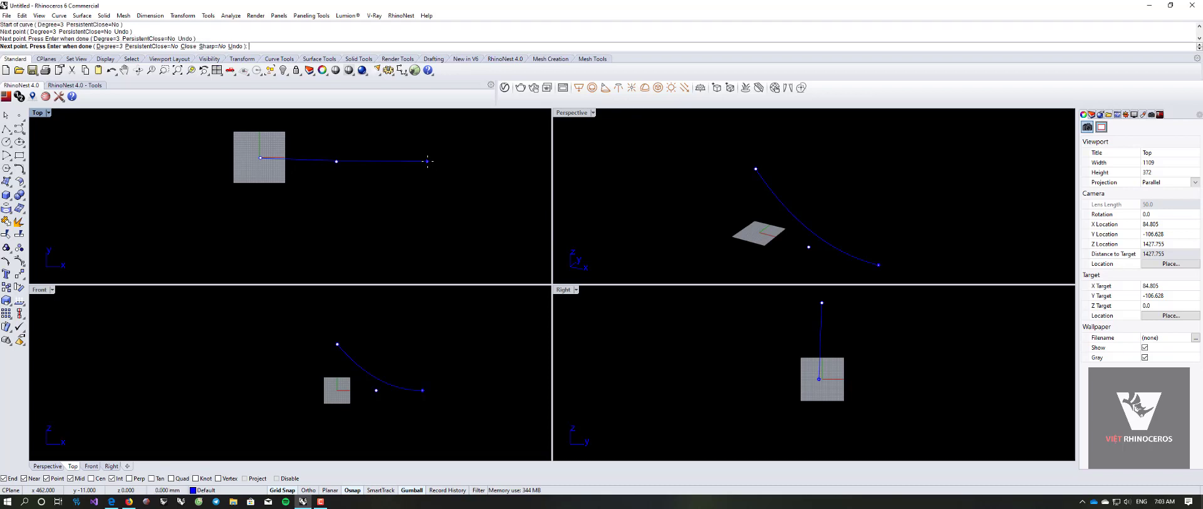
right_drag(470, 158, 277, 167)
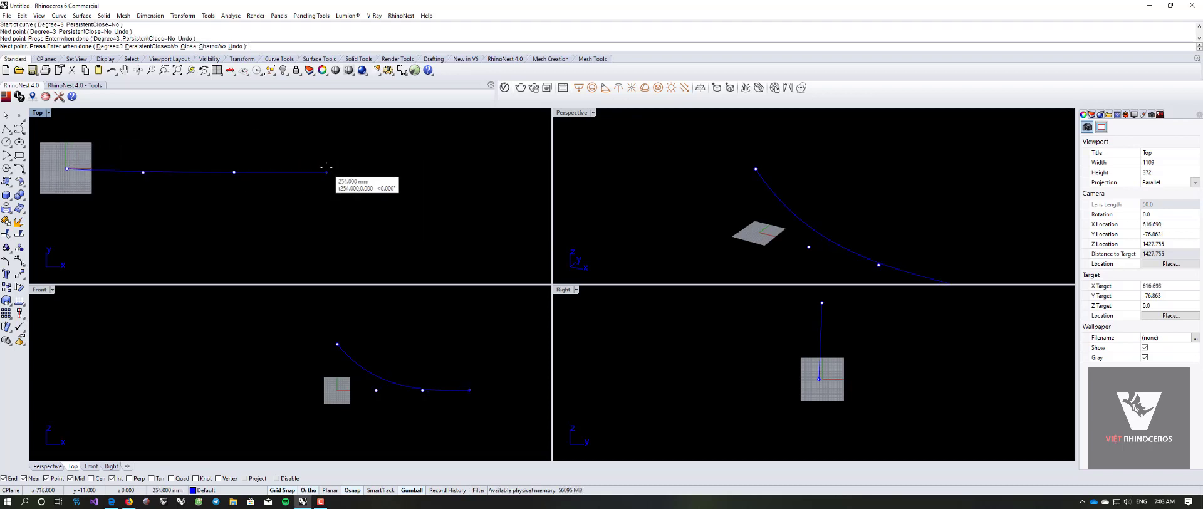
scroll(326, 168, down, 2)
scroll(323, 168, down, 1)
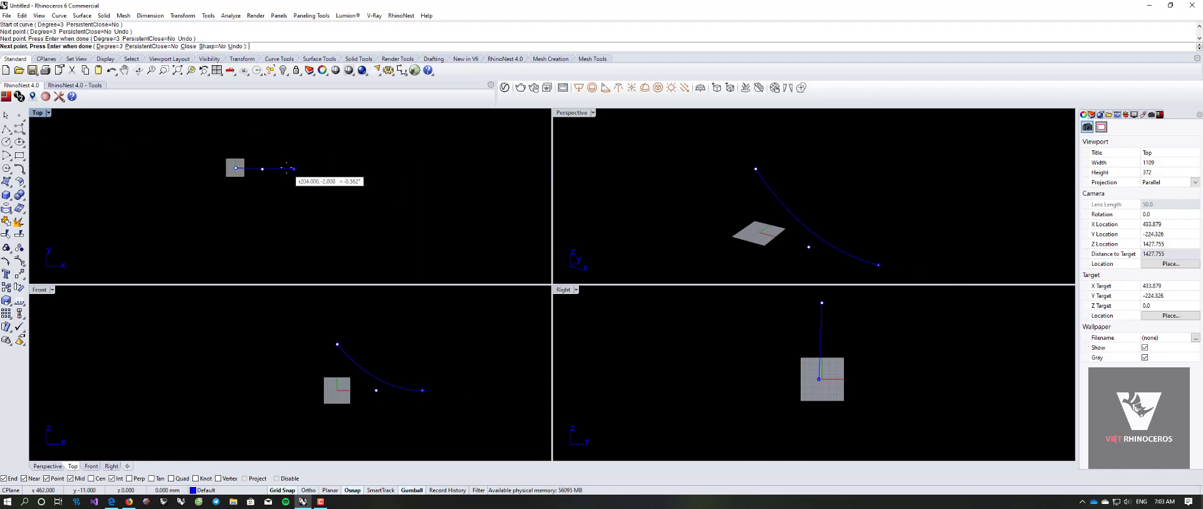
scroll(307, 168, up, 1)
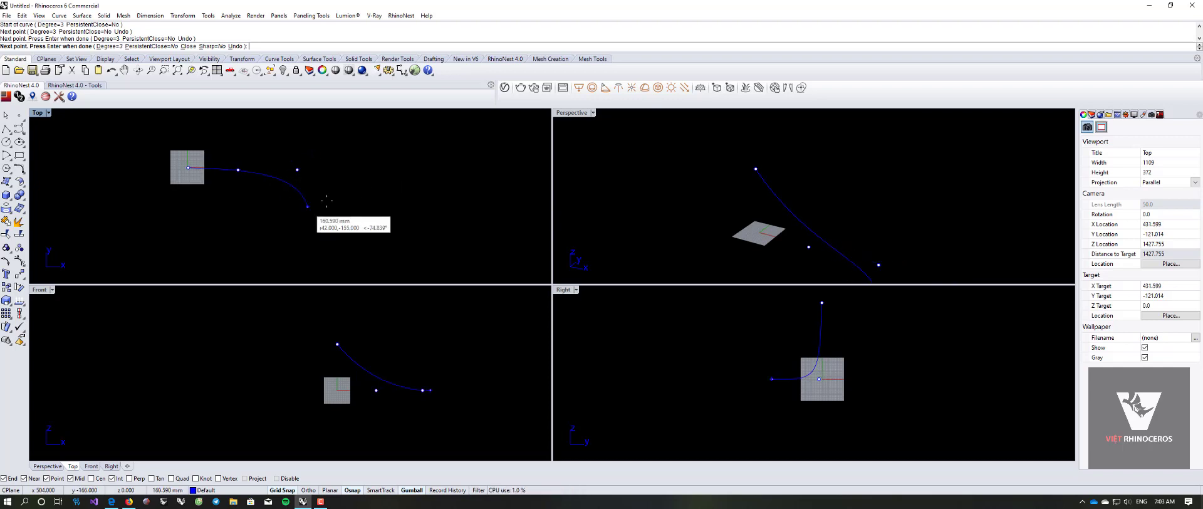
key(F8)
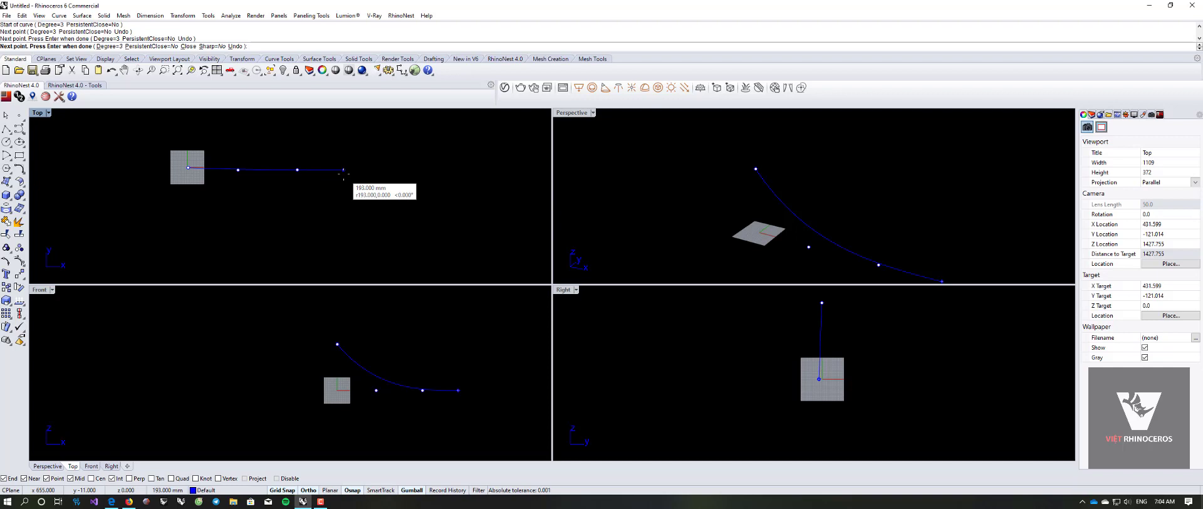
click(343, 172)
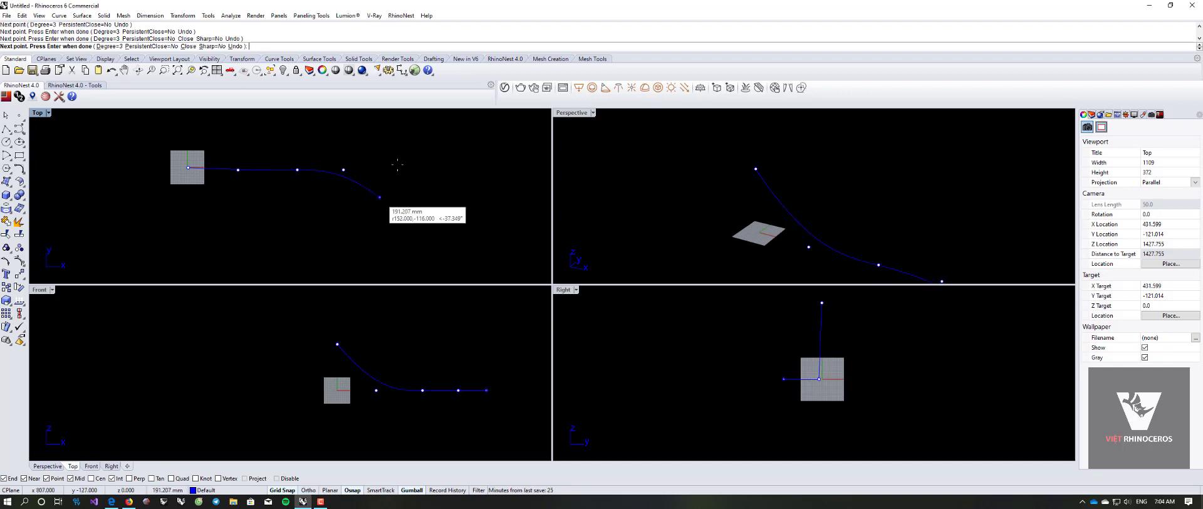
key(Return)
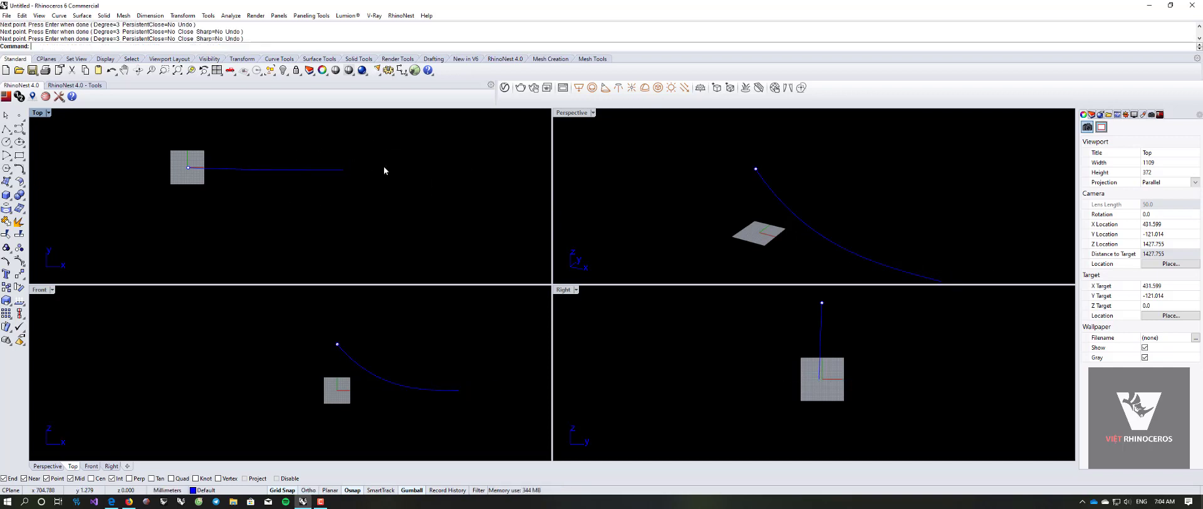
Step: Delete the descending curve, keeping the raised point
right_drag(806, 211, 805, 202)
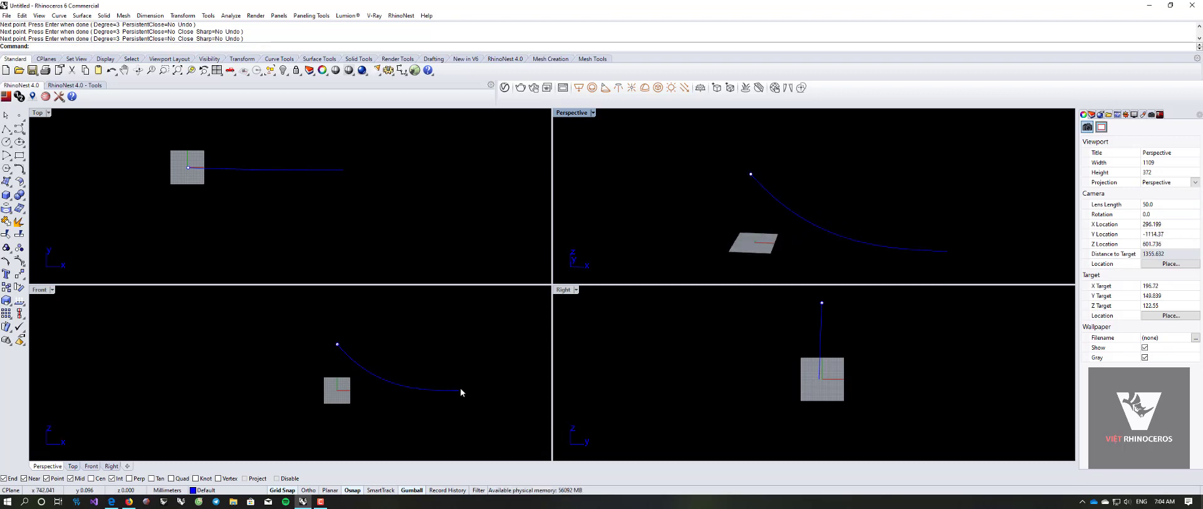
click(206, 355)
right_drag(323, 337, 252, 329)
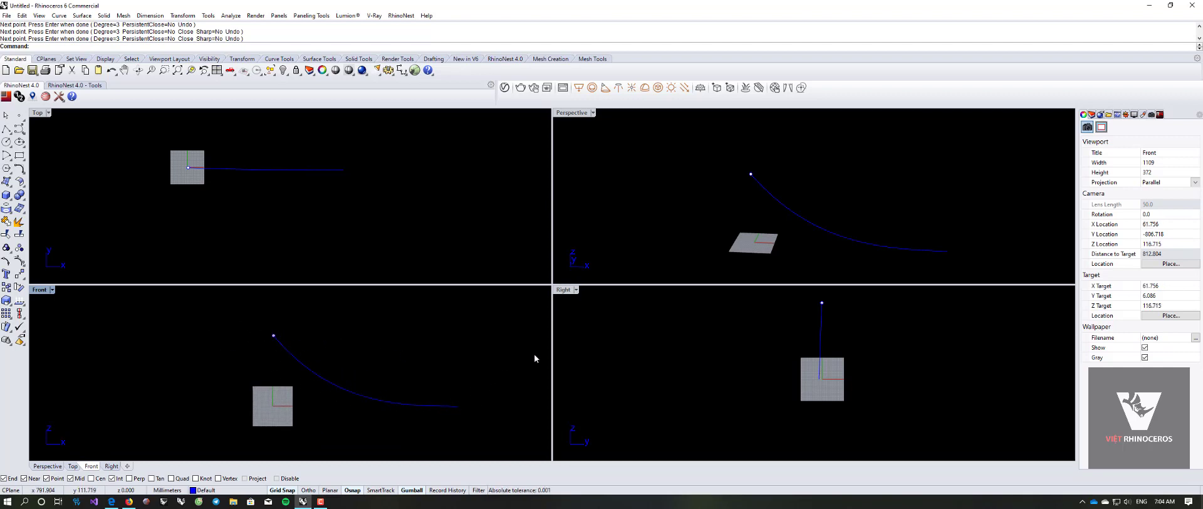
right_drag(771, 238, 734, 230)
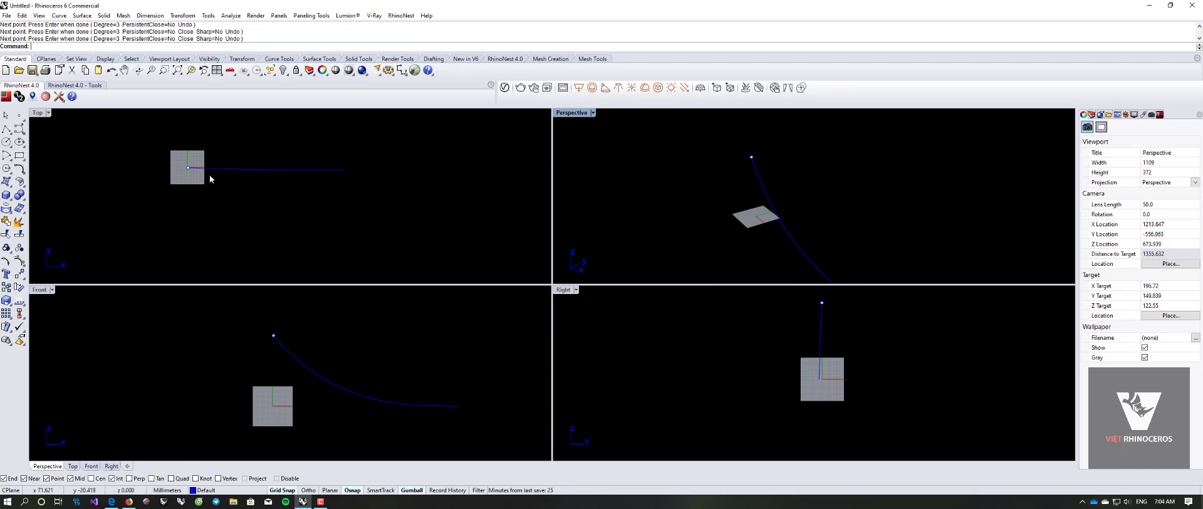
scroll(310, 204, down, 2)
drag(290, 203, 167, 158)
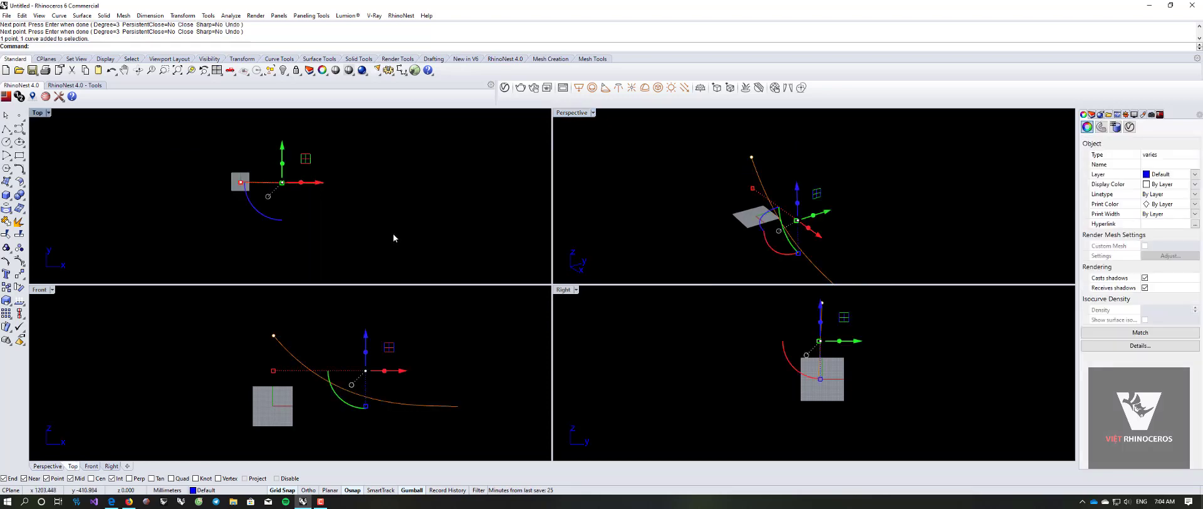
drag(382, 227, 291, 171)
key(Delete)
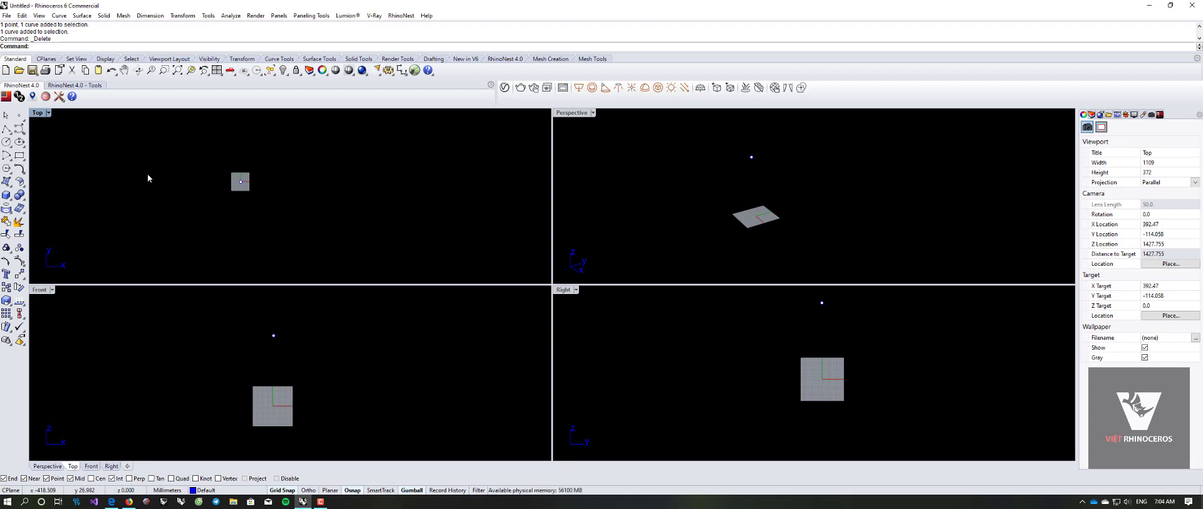
Step: Draw a degree-3 curve from the raised point, with a second control point level with it near x 103 and two on the ground plane, ending near x 430
click(20, 128)
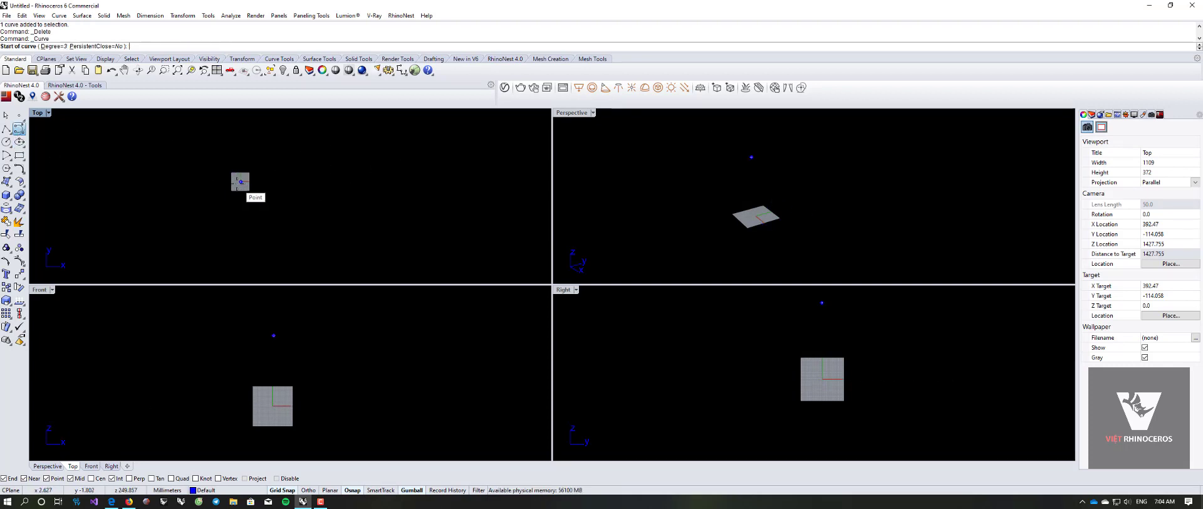
click(242, 182)
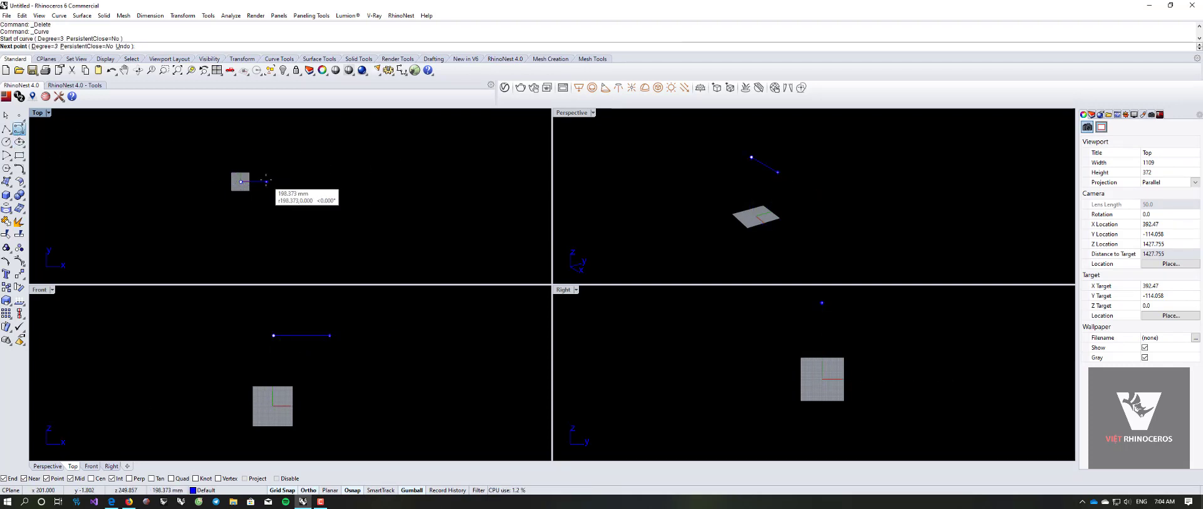
scroll(260, 181, up, 5)
click(232, 183)
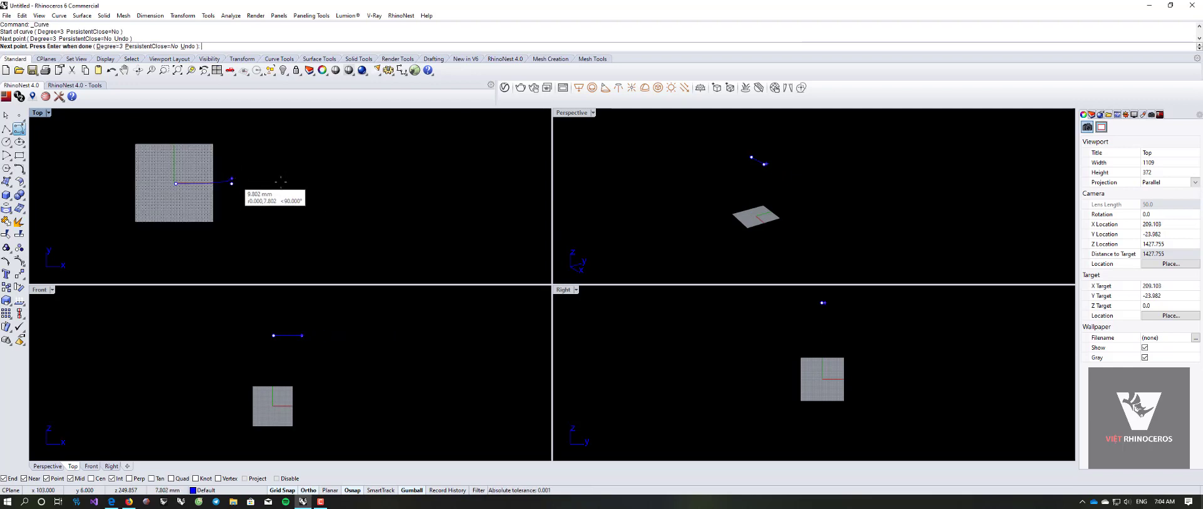
click(326, 183)
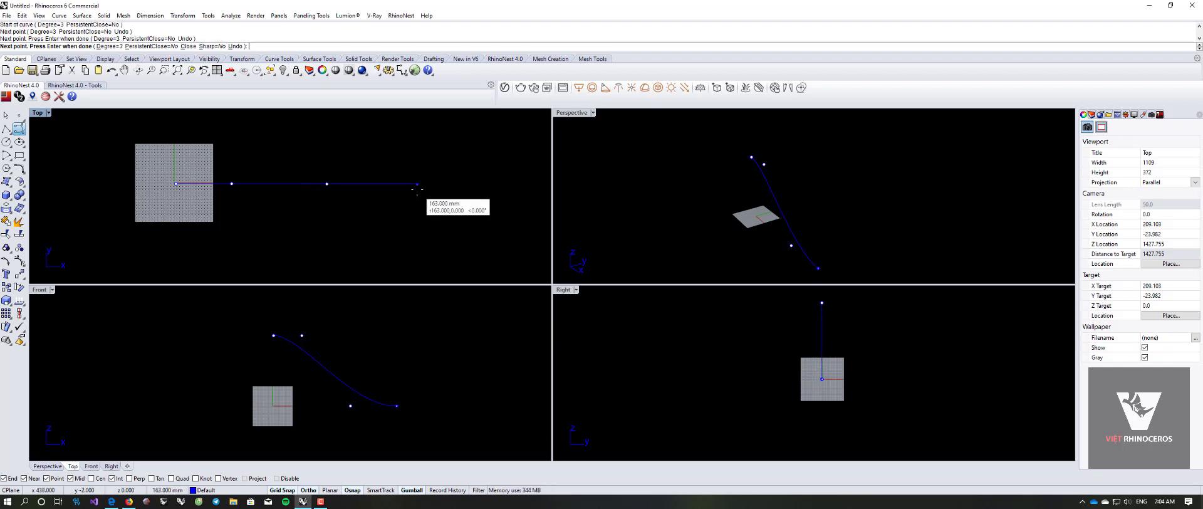
click(417, 184)
key(Return)
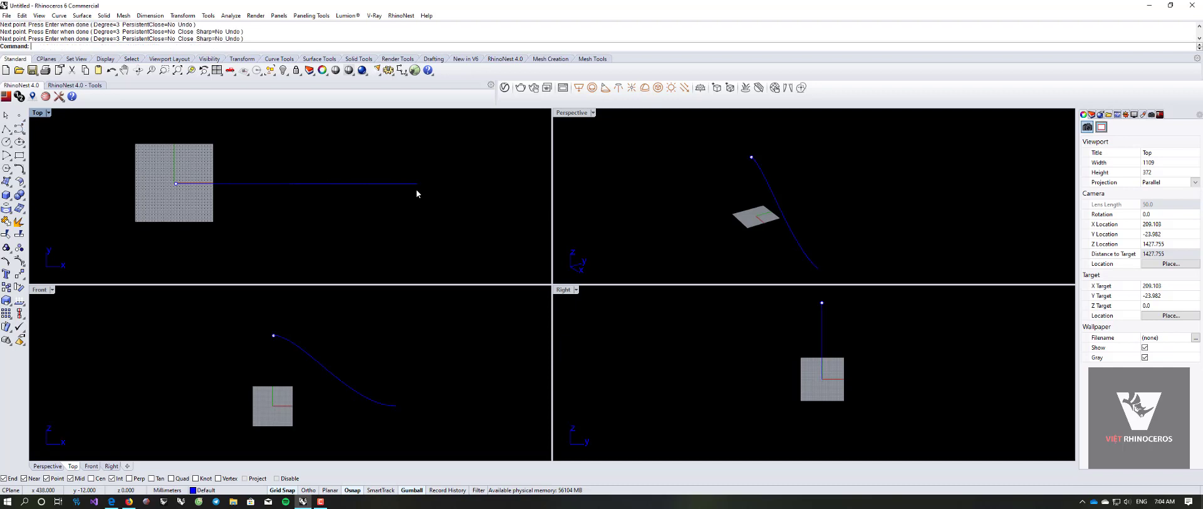
Step: Extrude the descending curve sideways in the negative Y direction in the maximized Perspective view to form a wide sloping surface
double_click(571, 113)
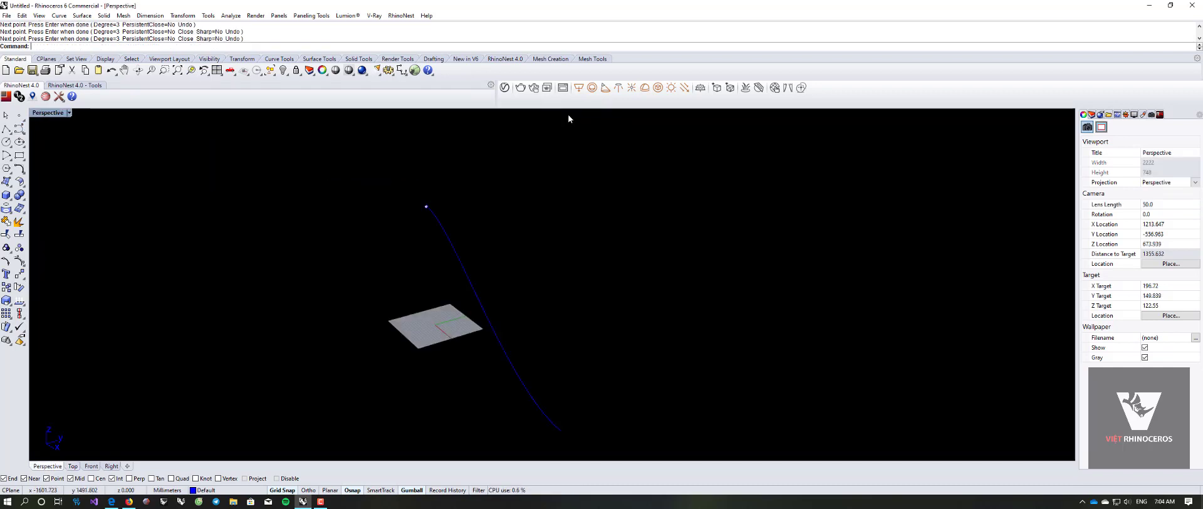
scroll(563, 228, down, 3)
scroll(577, 223, up, 2)
right_drag(577, 224, 631, 218)
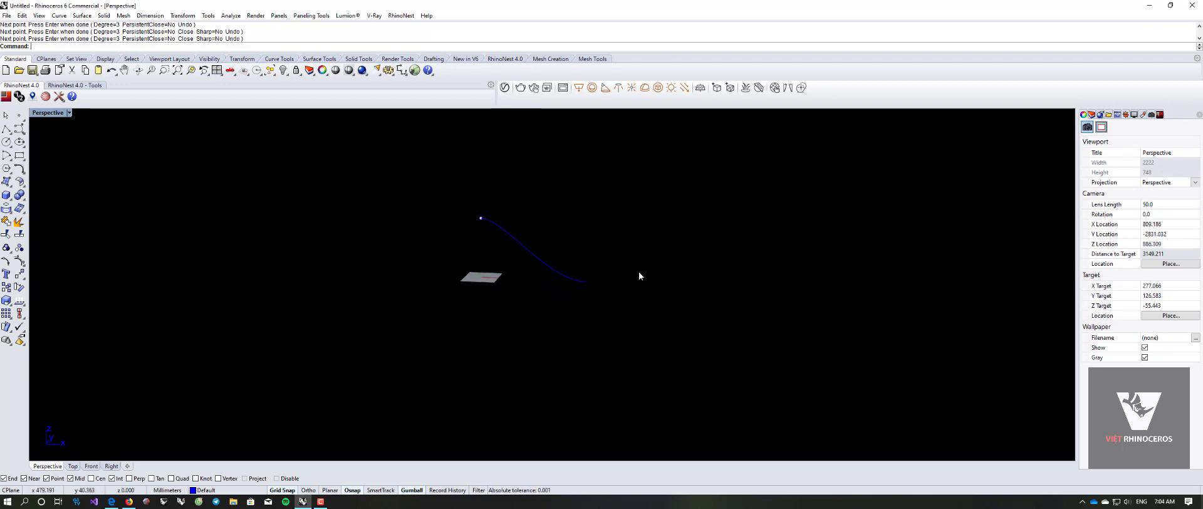
click(511, 240)
right_drag(512, 241, 559, 250)
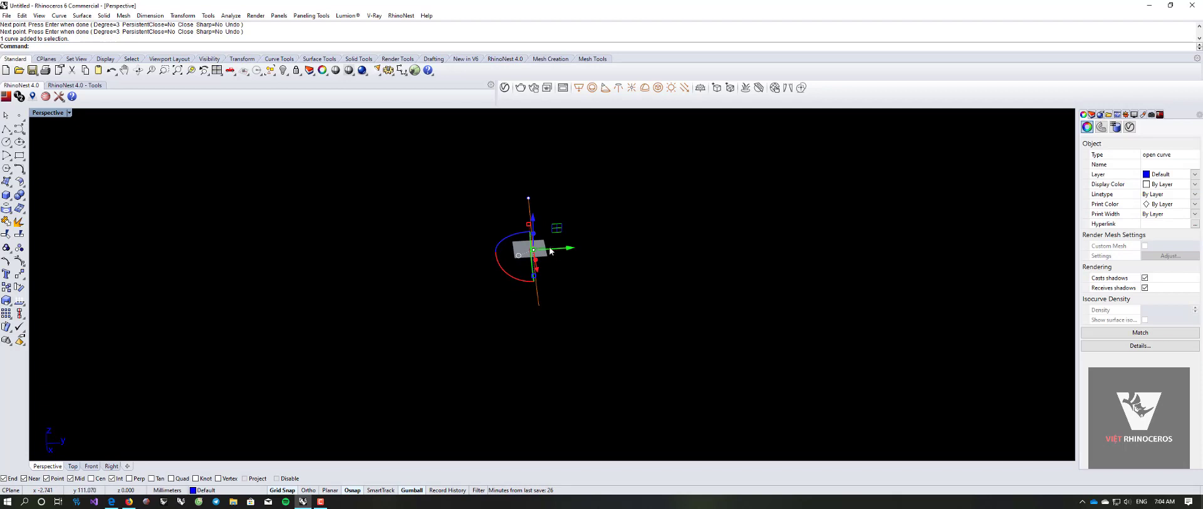
scroll(560, 262, up, 5)
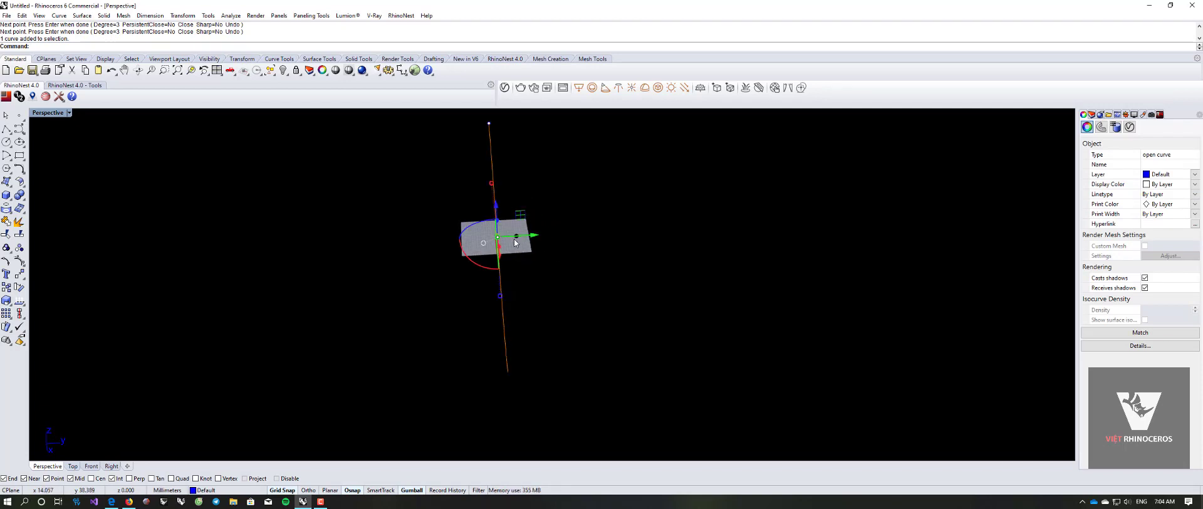
drag(518, 238, 399, 247)
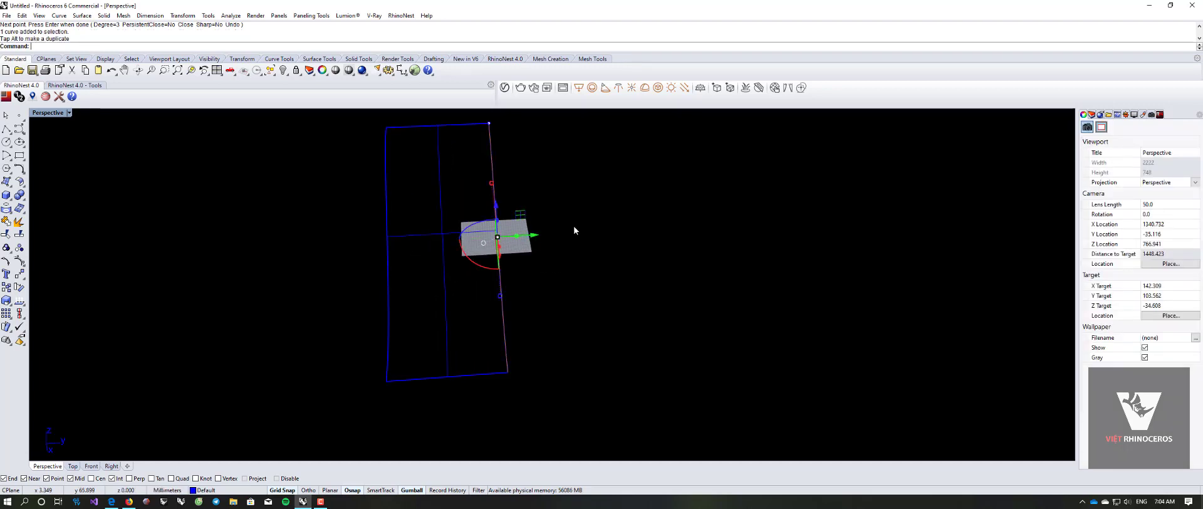
Step: Extrude the original descending curve vertically by about 105 mm to form an upright wall along the sloping surface's edge
right_drag(574, 226, 528, 220)
click(528, 220)
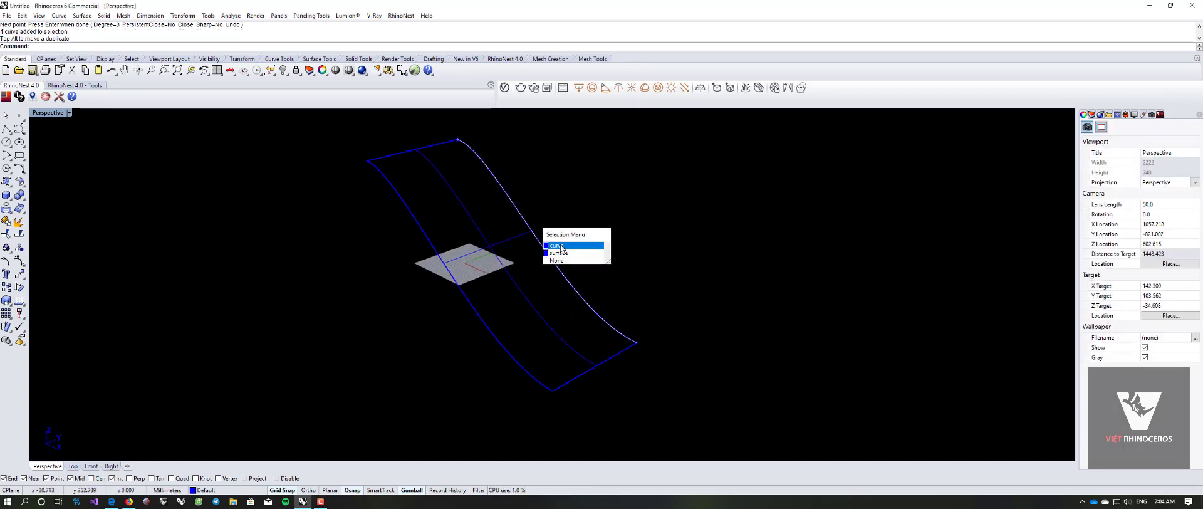
click(564, 249)
right_drag(564, 250, 532, 276)
drag(516, 288, 519, 234)
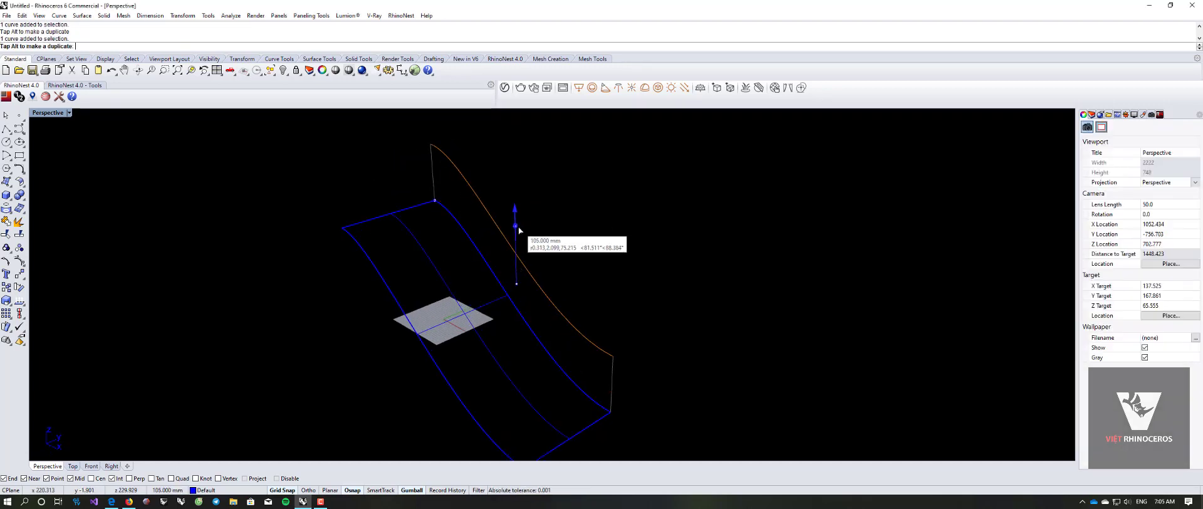
right_drag(583, 216, 658, 213)
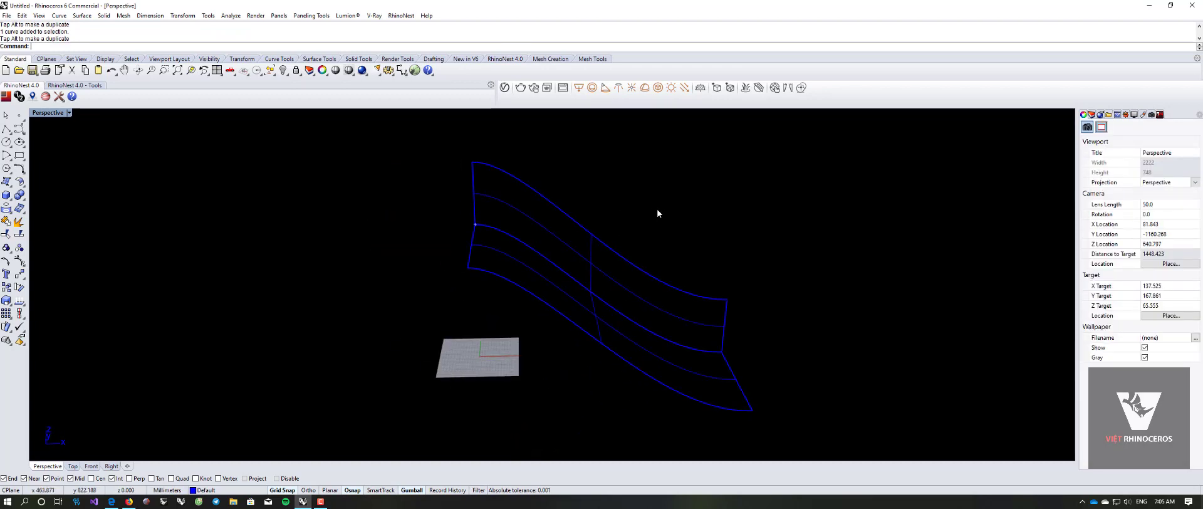
Step: Set the Perspective view's display mode to Shaded
click(70, 113)
click(55, 147)
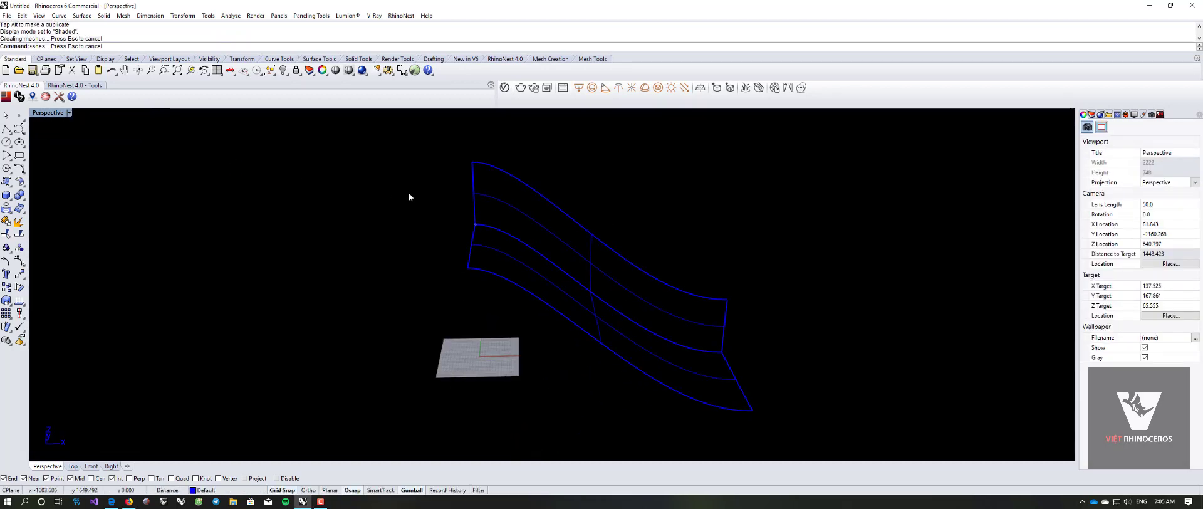
mouse_move(409, 194)
right_down()
mouse_move(363, 187)
mouse_move(377, 217)
mouse_move(653, 210)
mouse_move(640, 208)
mouse_move(718, 233)
right_up()
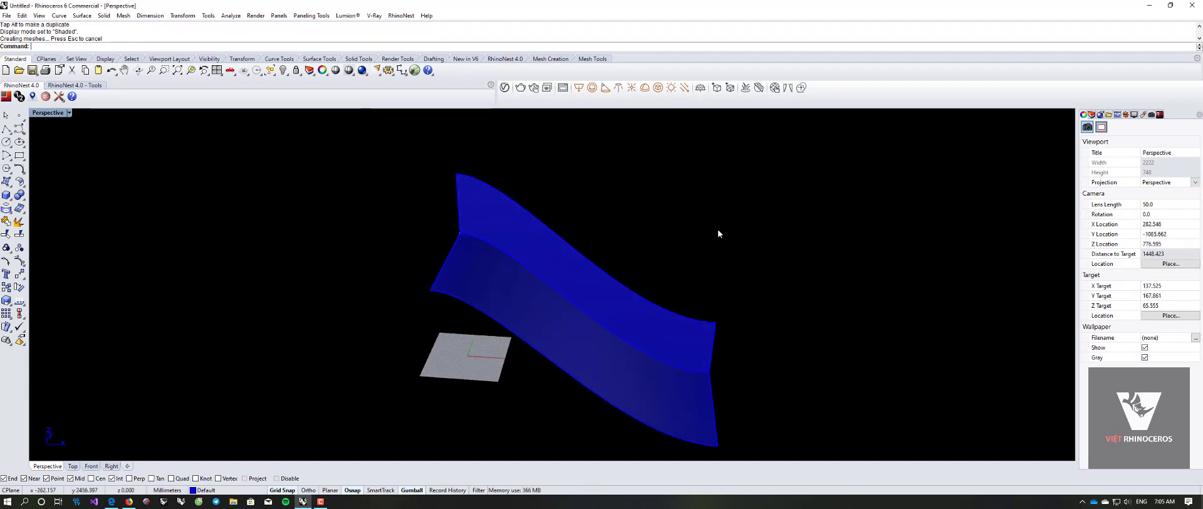
Step: Copy the upright wall surface across in the negative Y direction to the opposite edge of the sloping surface
click(498, 217)
right_drag(498, 217, 670, 300)
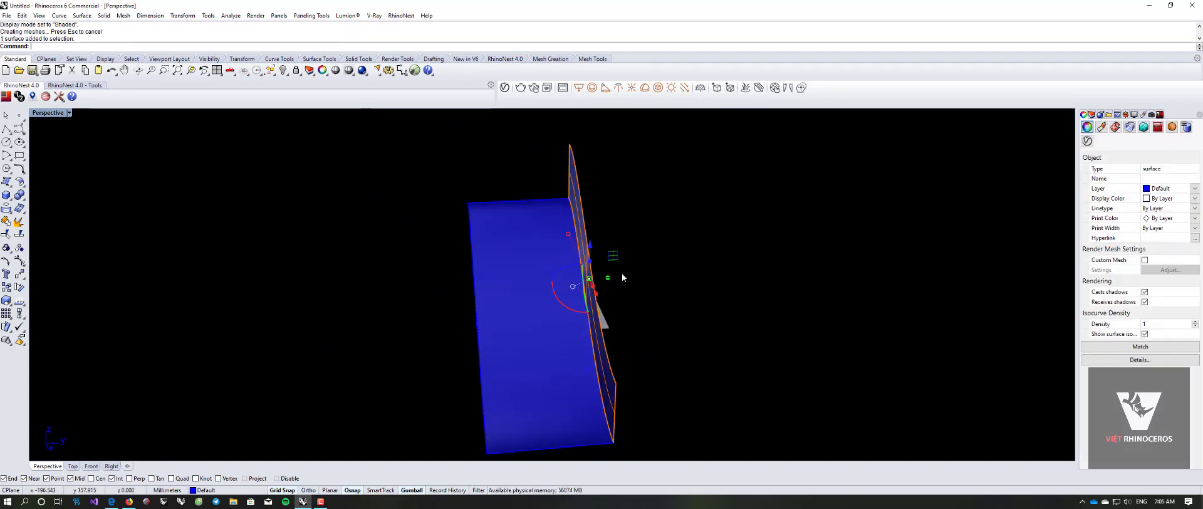
drag(625, 279, 514, 291)
right_drag(769, 261, 555, 163)
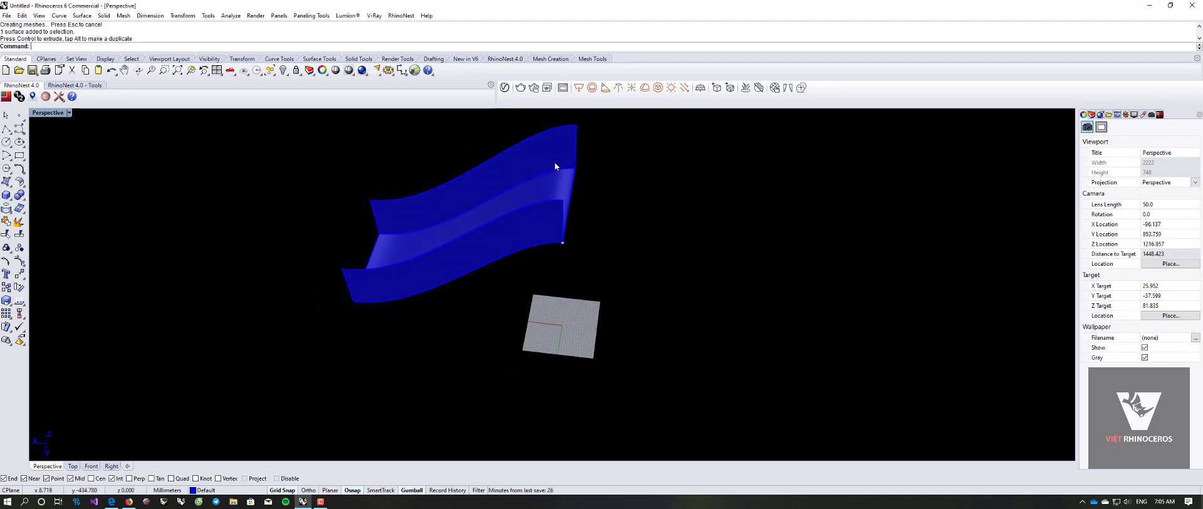
right_drag(338, 258, 470, 341)
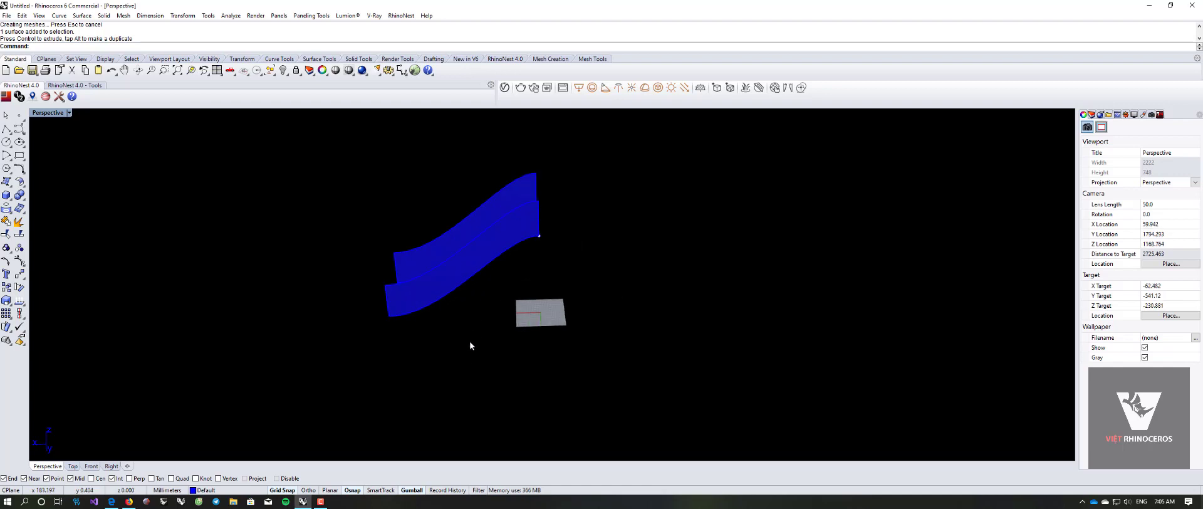
Step: Delete the curve and all slide surfaces, keeping the raised point, and maximize the Top view
drag(470, 341, 314, 188)
key(Delete)
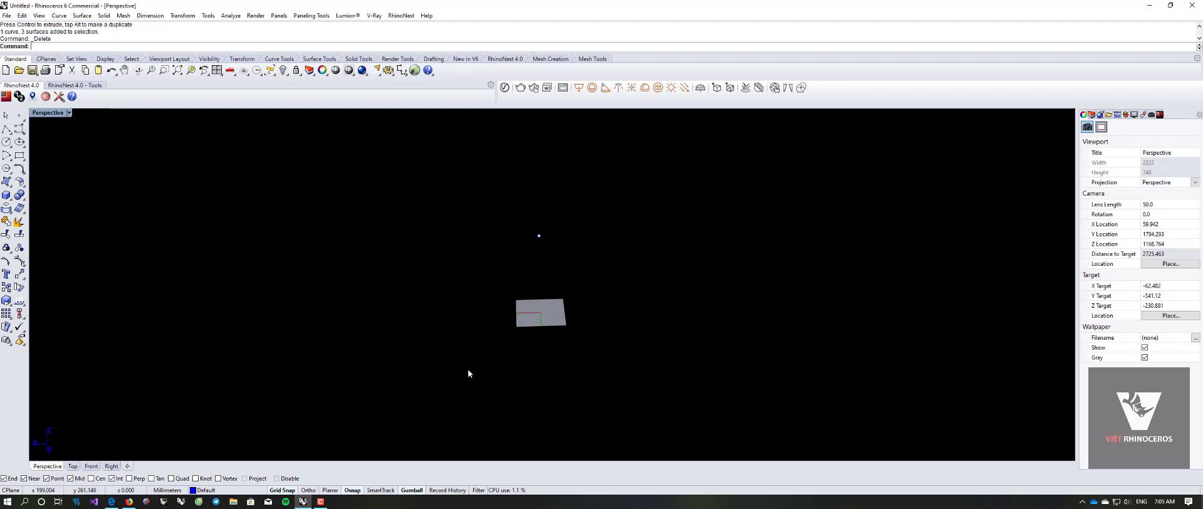
key(ctrl+F1)
scroll(490, 347, down, 4)
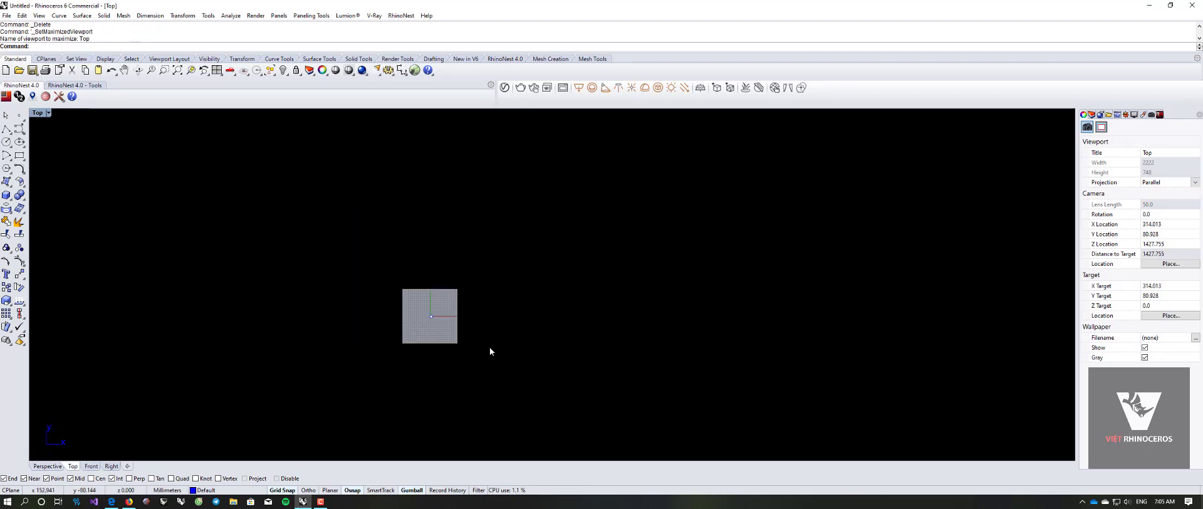
click(6, 128)
scroll(376, 348, up, 3)
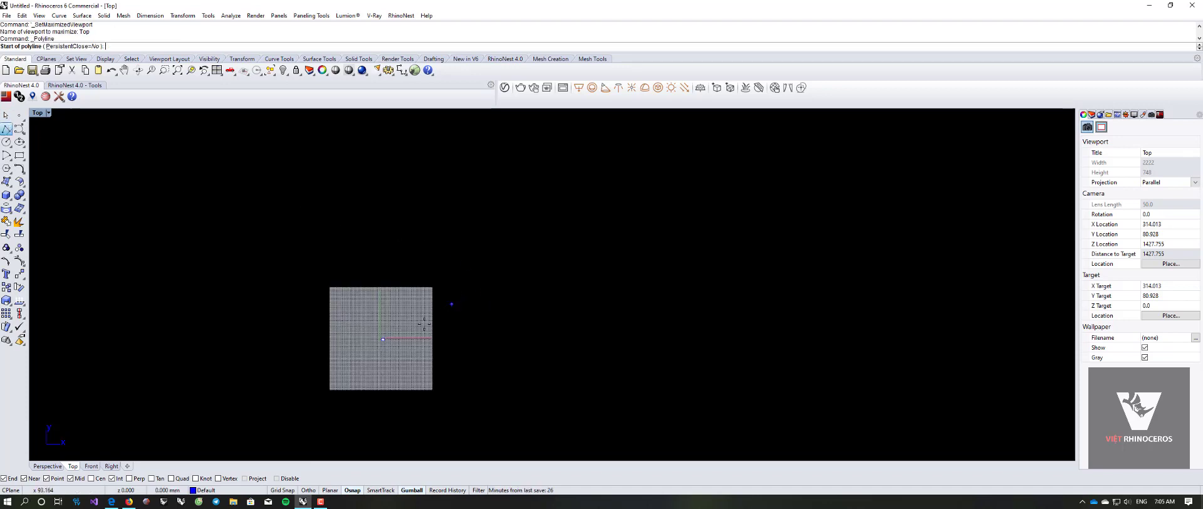
click(382, 341)
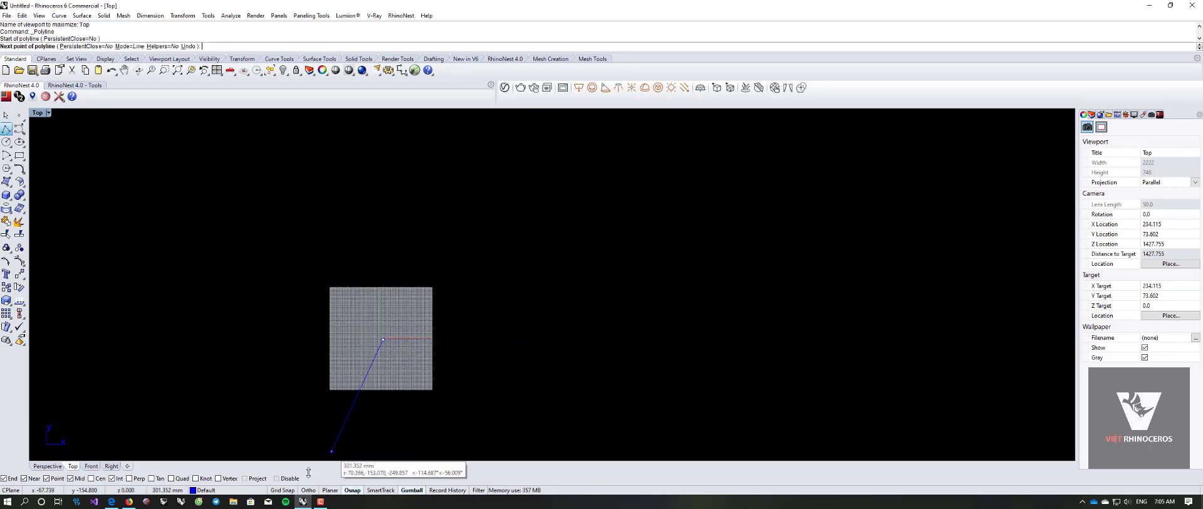
click(304, 495)
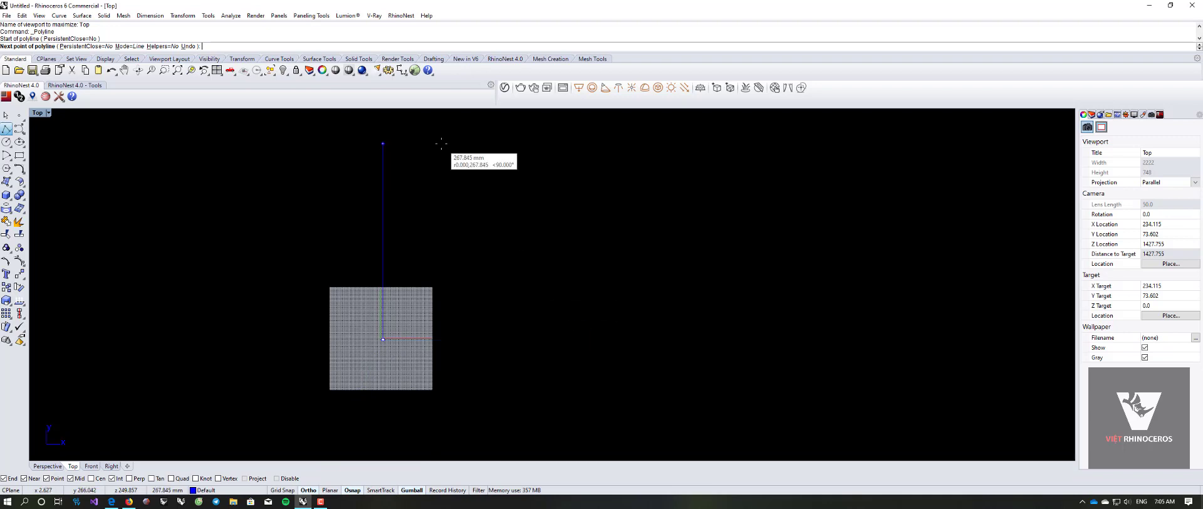
click(383, 170)
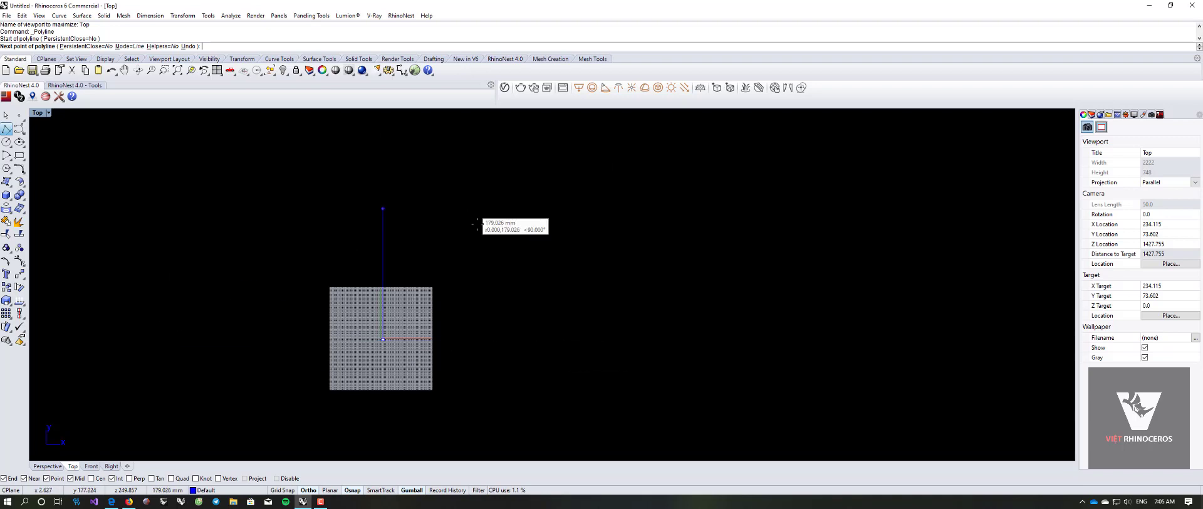
key(Escape)
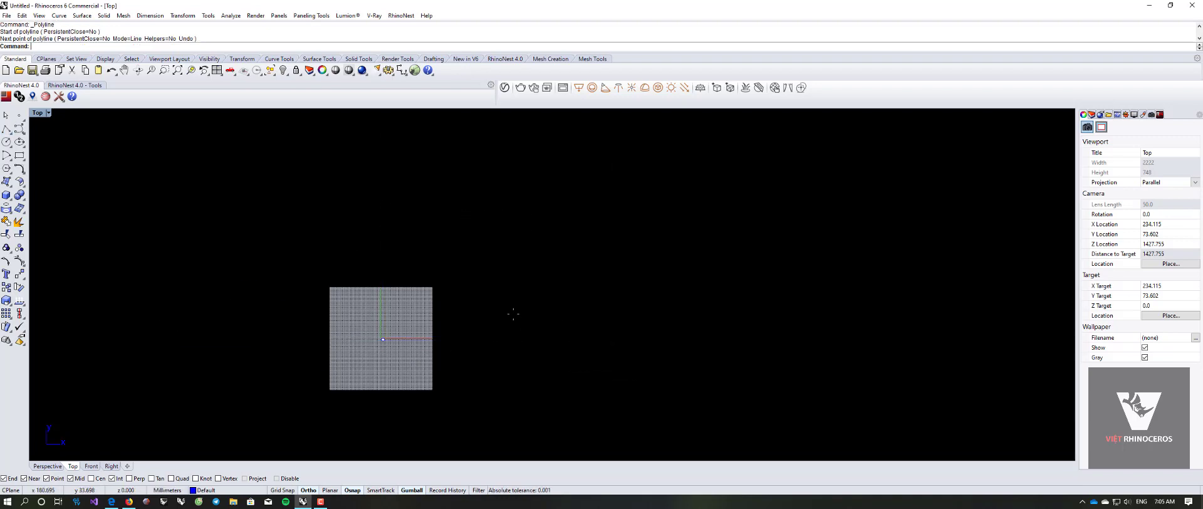
Step: Delete the raised point and undo that deletion
scroll(215, 263, down, 5)
drag(215, 264, 386, 355)
key(Delete)
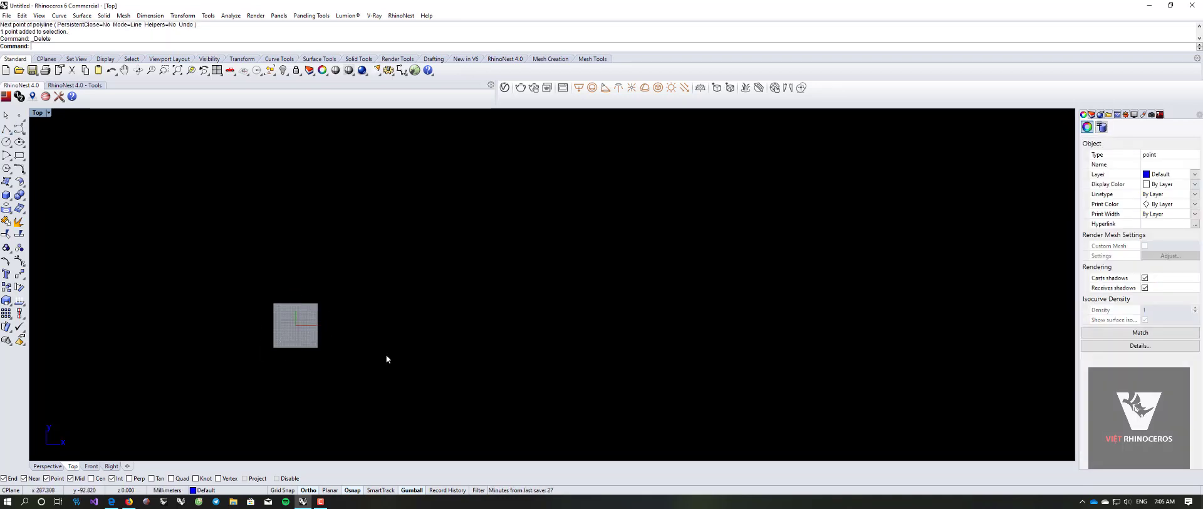
scroll(315, 326, up, 3)
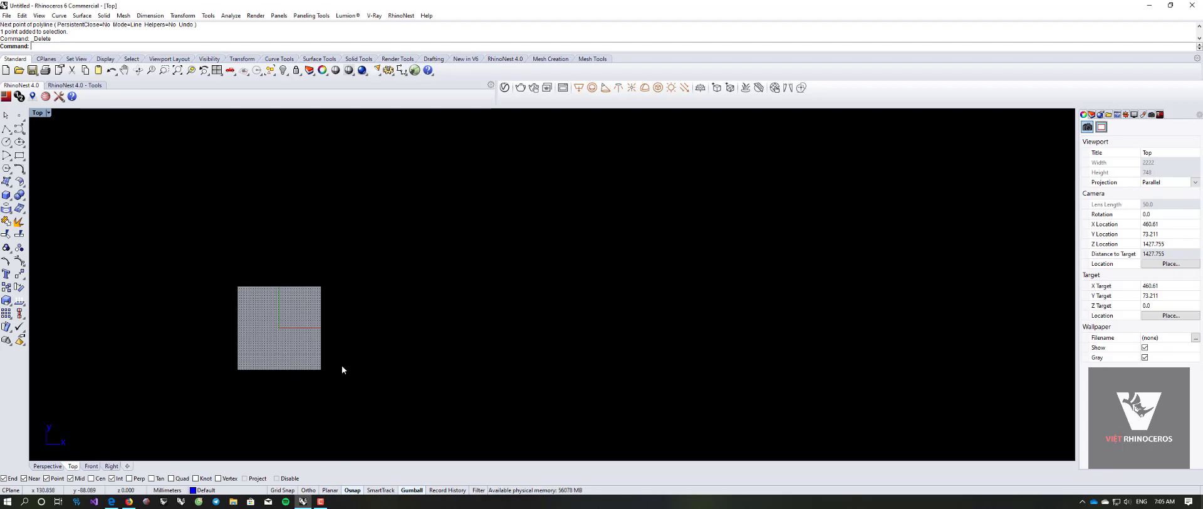
scroll(363, 384, up, 3)
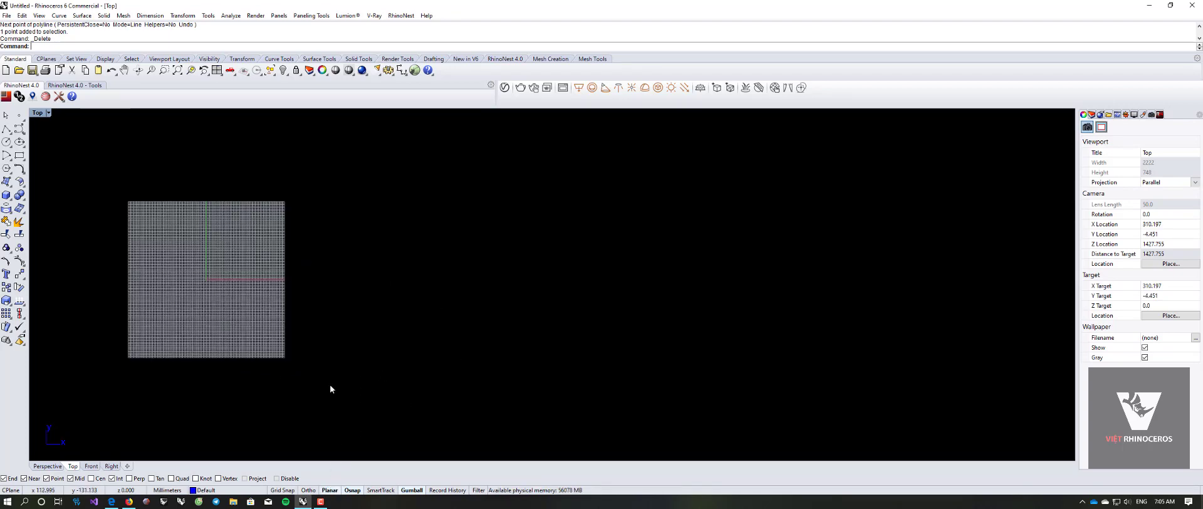
key(ctrl+z)
key(Escape)
Step: Examine the raised point's position above the construction plane in the Perspective view and return to the maximized Top view
scroll(252, 292, up, 3)
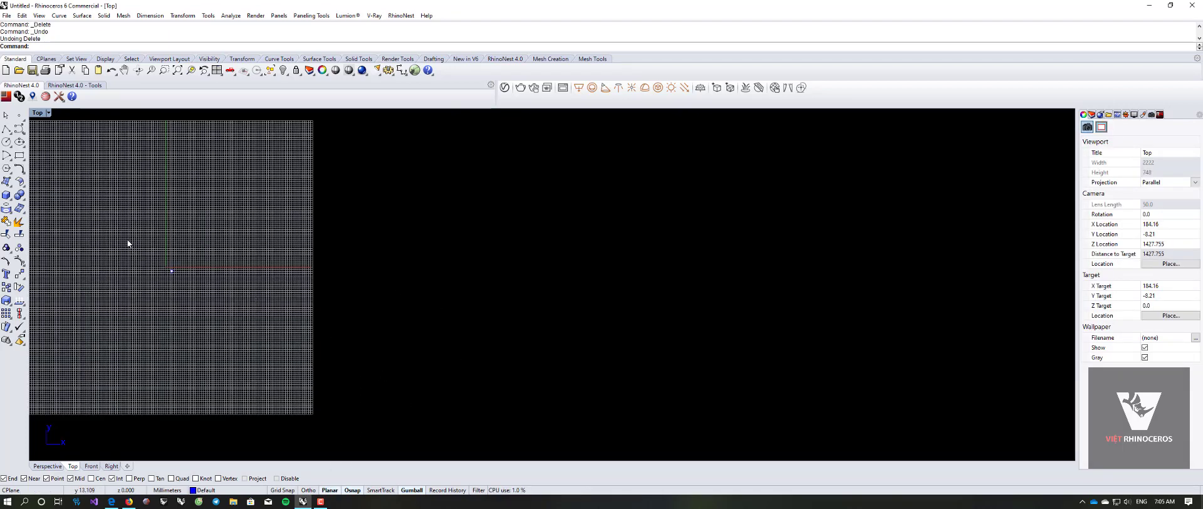
right_drag(173, 278, 215, 318)
scroll(216, 314, down, 3)
key(ctrl+a)
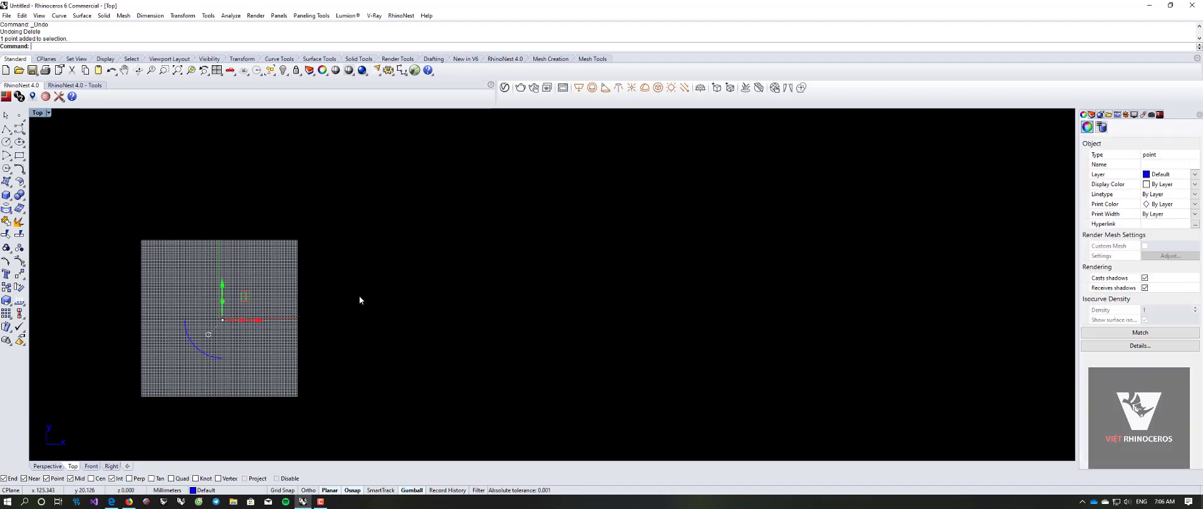
key(ctrl+F4)
right_drag(581, 276, 696, 273)
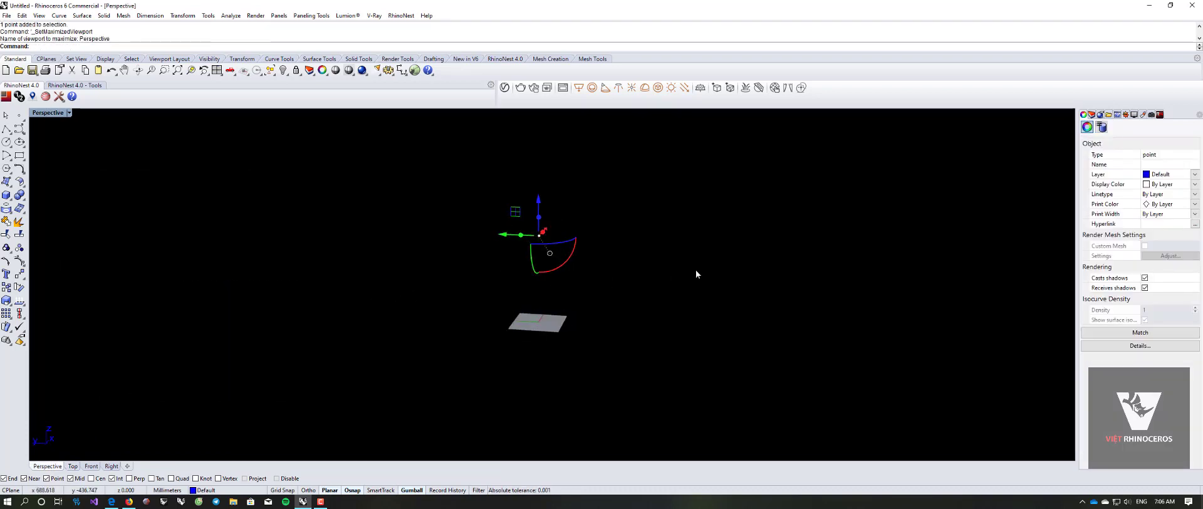
key(Escape)
scroll(550, 219, up, 3)
key(ctrl+F1)
scroll(551, 220, down, 2)
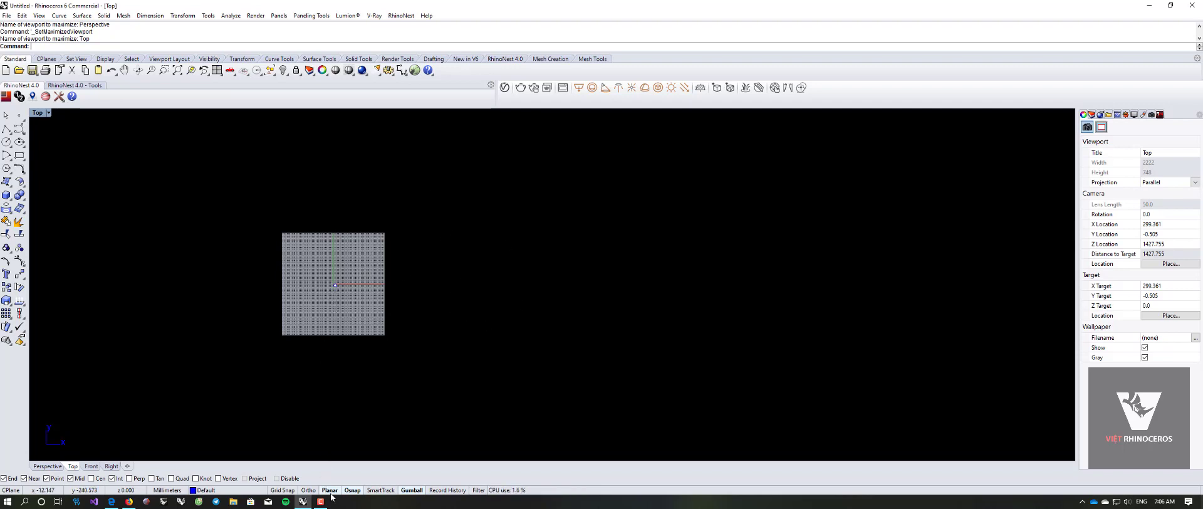
Step: Draw a freeform degree-3 control-point curve in the Top view with Planar on, starting at the raised point, weaving in an S and looping back above it
click(19, 129)
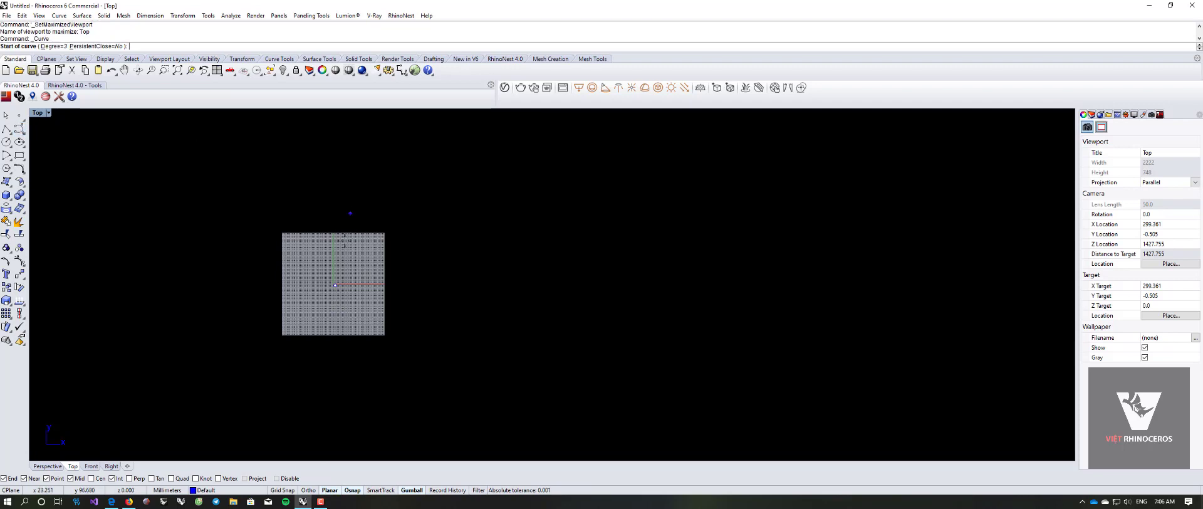
click(335, 286)
click(353, 188)
click(437, 287)
click(494, 371)
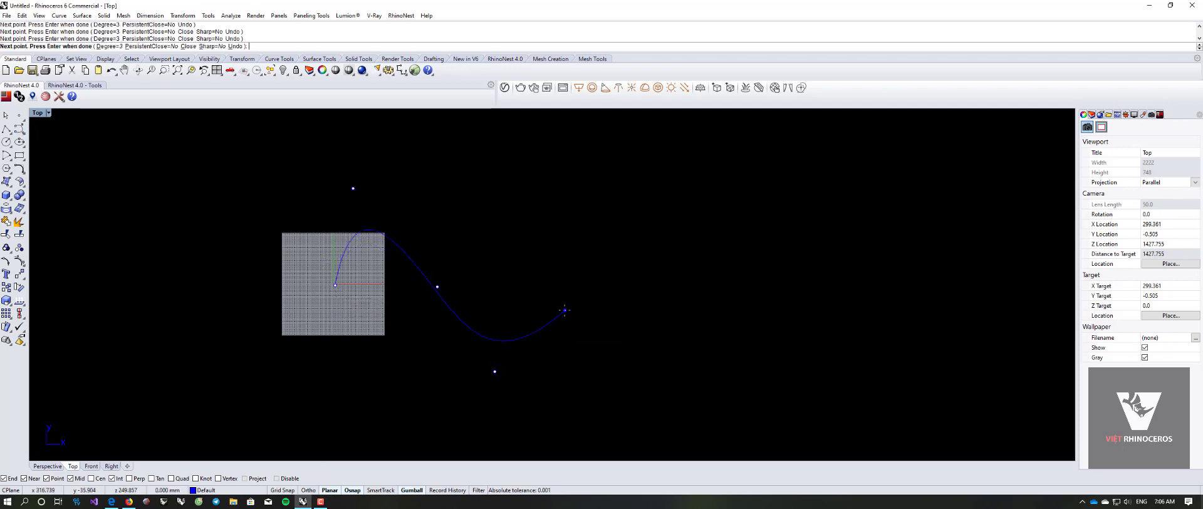
click(564, 309)
click(534, 199)
click(433, 176)
key(Return)
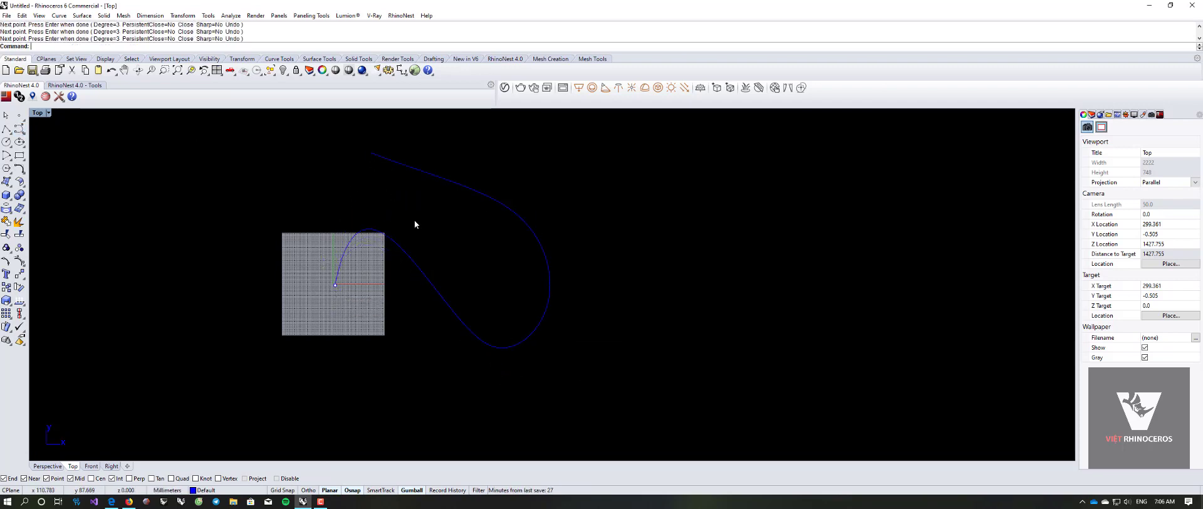
Step: Examine the planar curve and its raised starting point in the Perspective view and return to the maximized Top view
key(ctrl+Tab)
right_drag(562, 240, 500, 325)
drag(529, 326, 294, 240)
drag(245, 216, 367, 343)
drag(421, 380, 210, 205)
key(Escape)
right_drag(320, 164, 435, 301)
key(ctrl+F1)
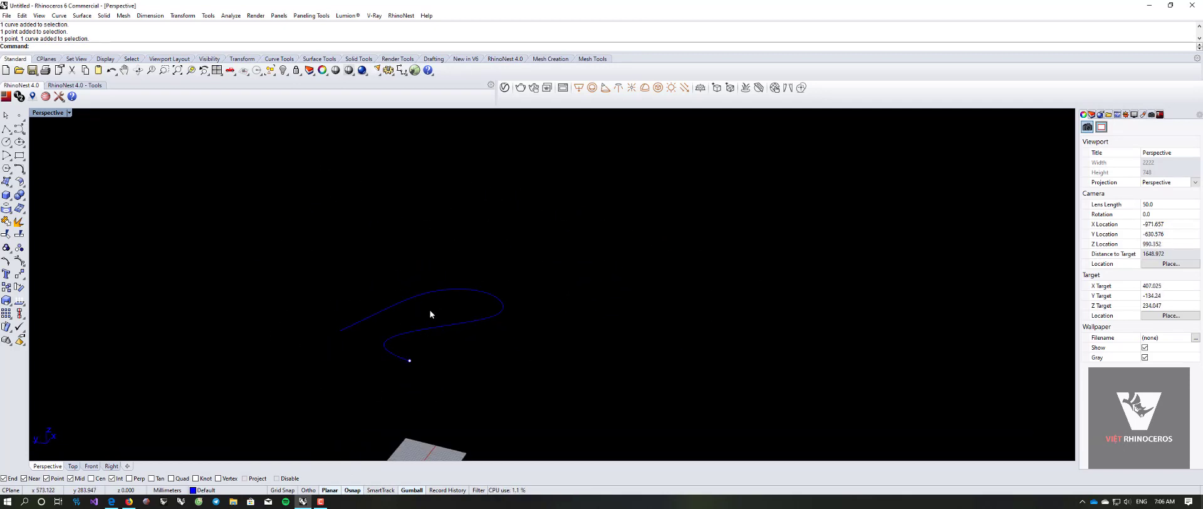
scroll(407, 370, up, 3)
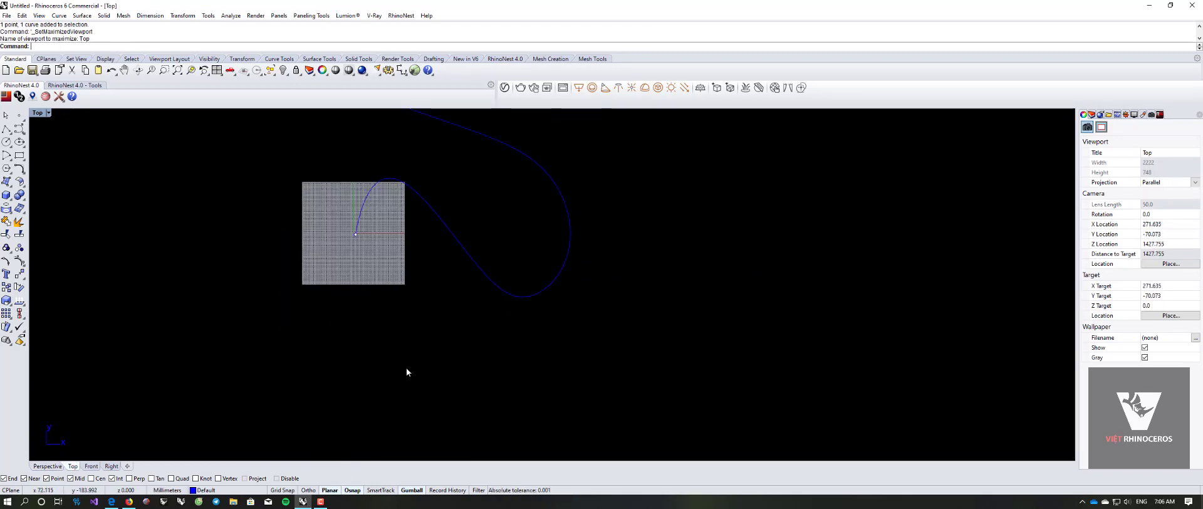
right_drag(410, 371, 411, 411)
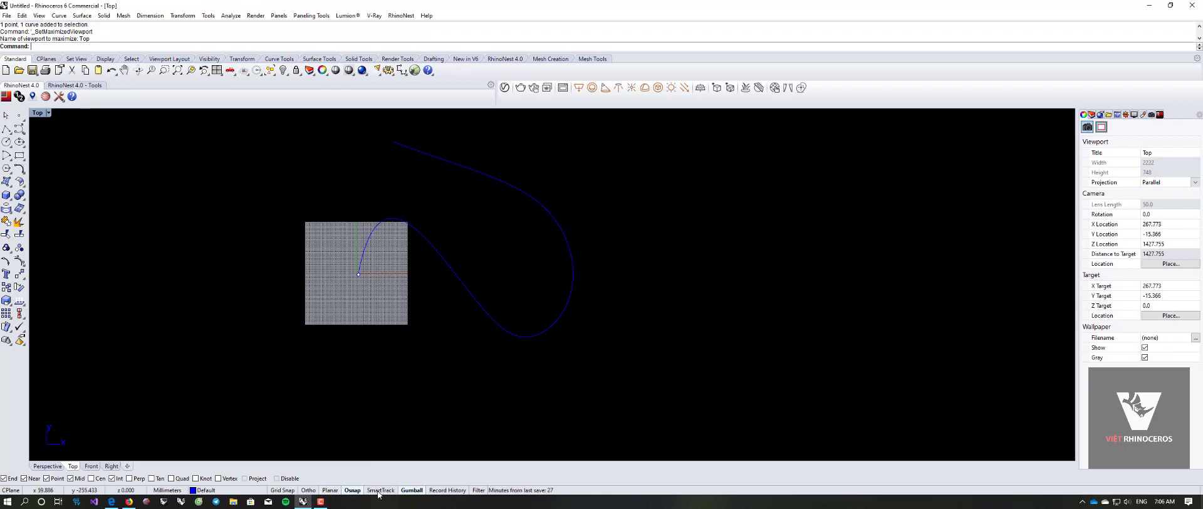
Step: Turn Planar off and SmartTrack on, and draw a vertical line beside the curve with a two-point polyline
key(ctrl+F1)
scroll(344, 329, down, 4)
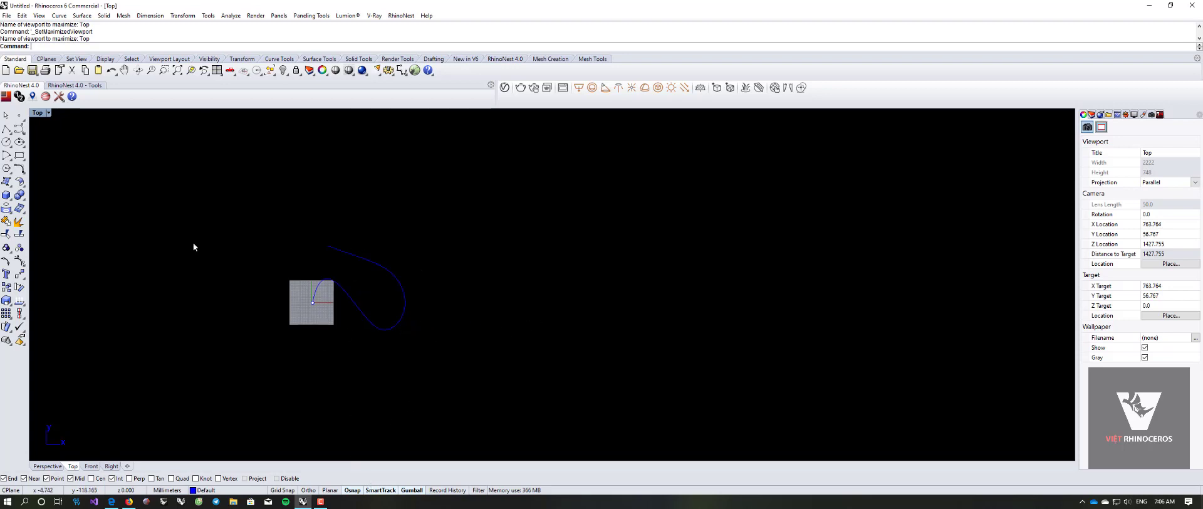
click(6, 128)
click(451, 384)
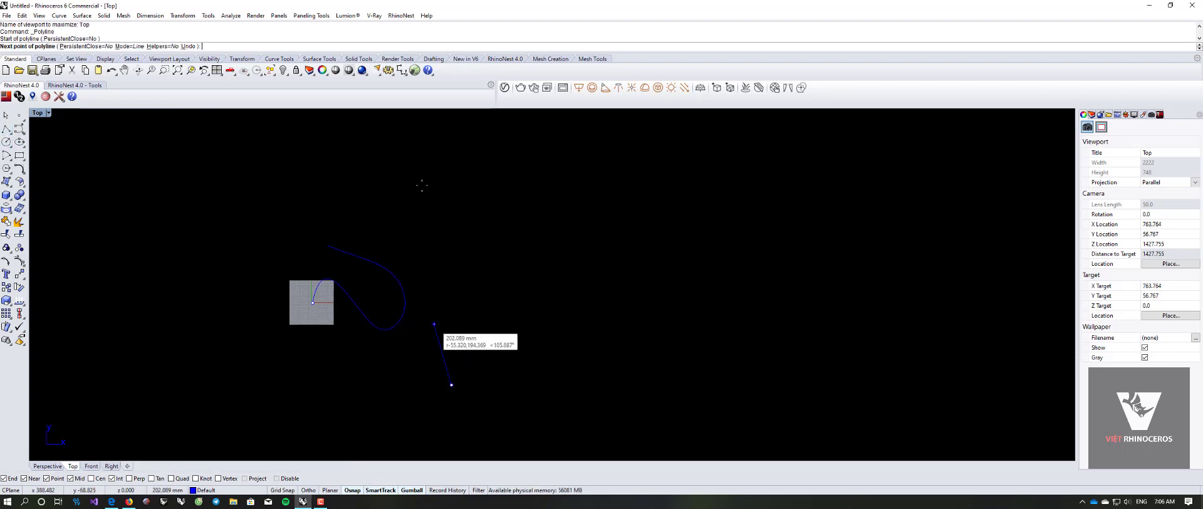
click(451, 179)
key(Return)
right_drag(583, 291, 497, 284)
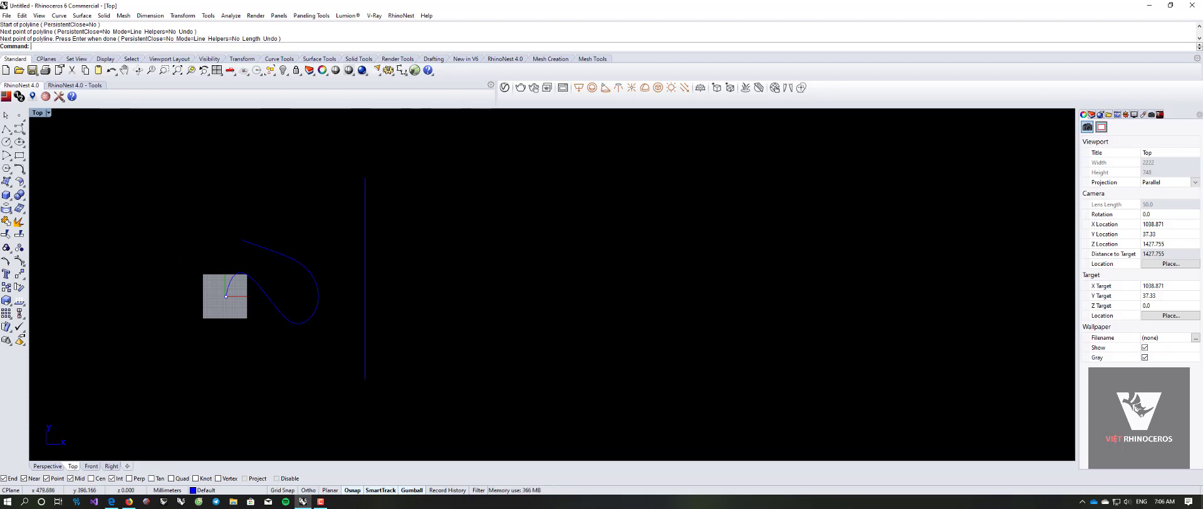
mouse_move(357, 191)
mouse_down()
mouse_move(395, 173)
mouse_move(370, 153)
mouse_up()
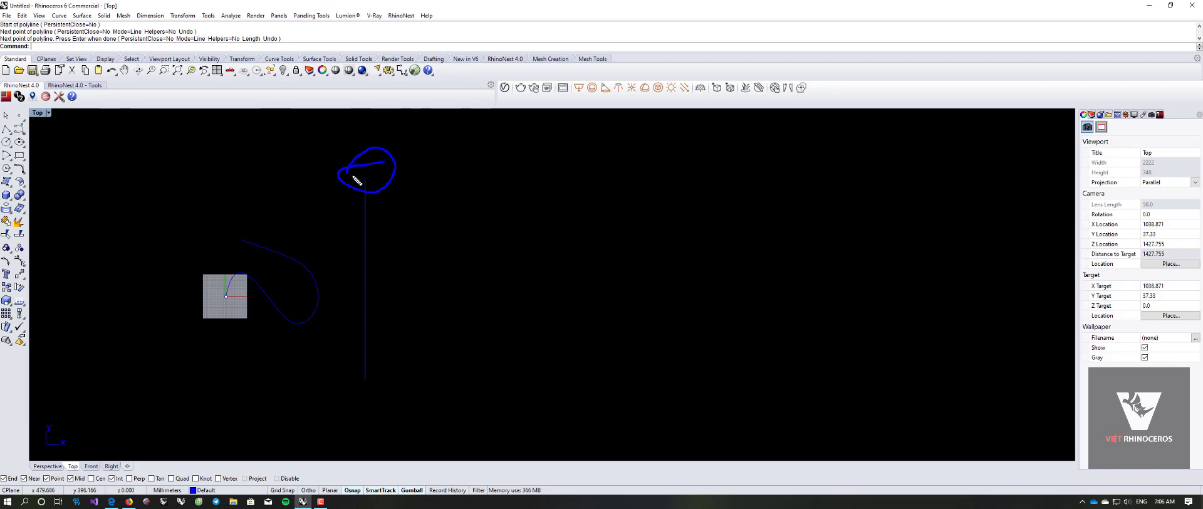
key(Escape)
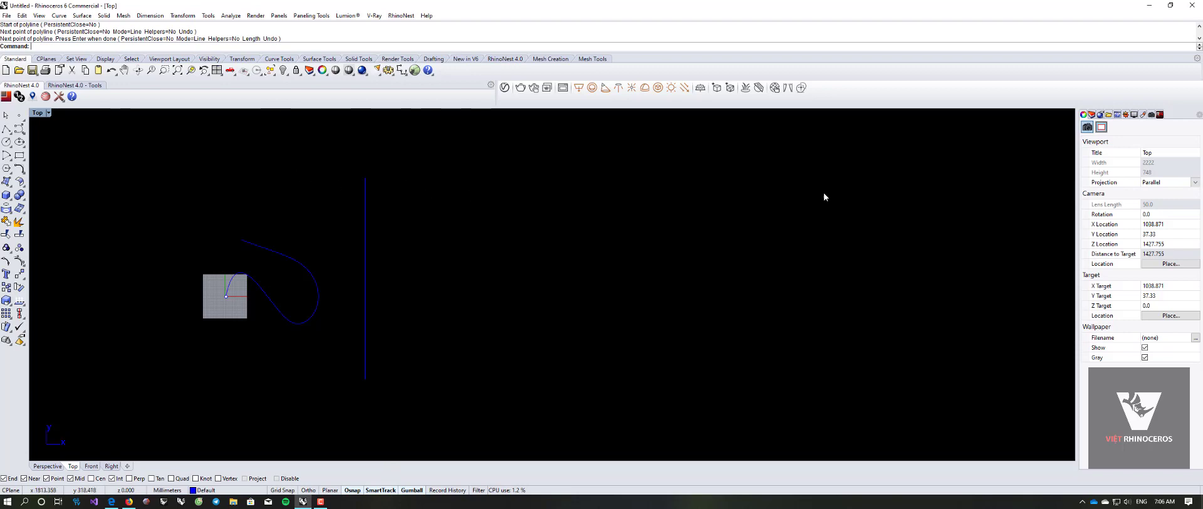
Step: Draw a second vertical line about 727 mm long beside the first, using SmartTrack to align its upper end with the first line's
click(10, 127)
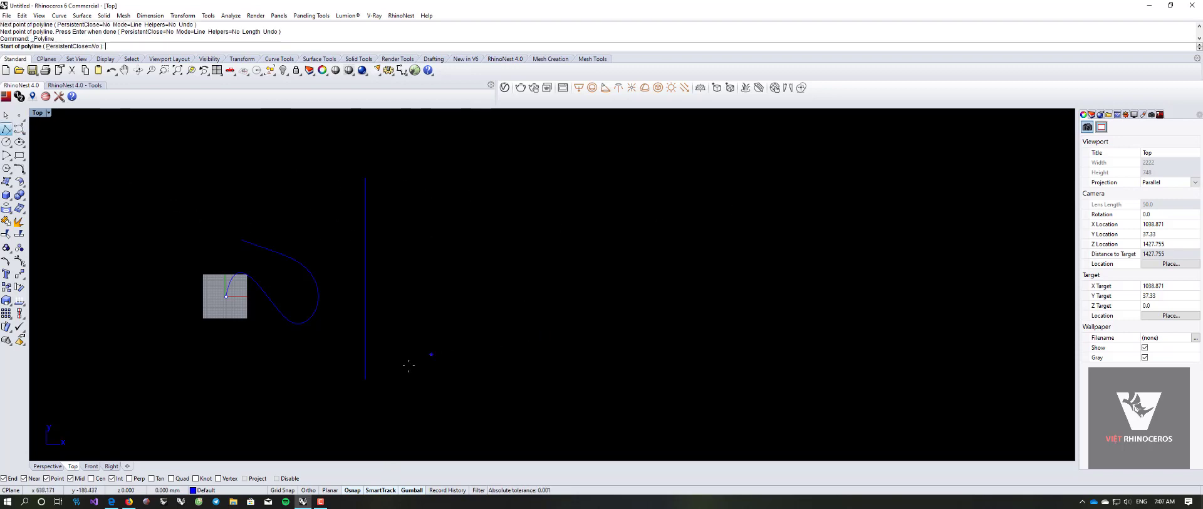
click(437, 406)
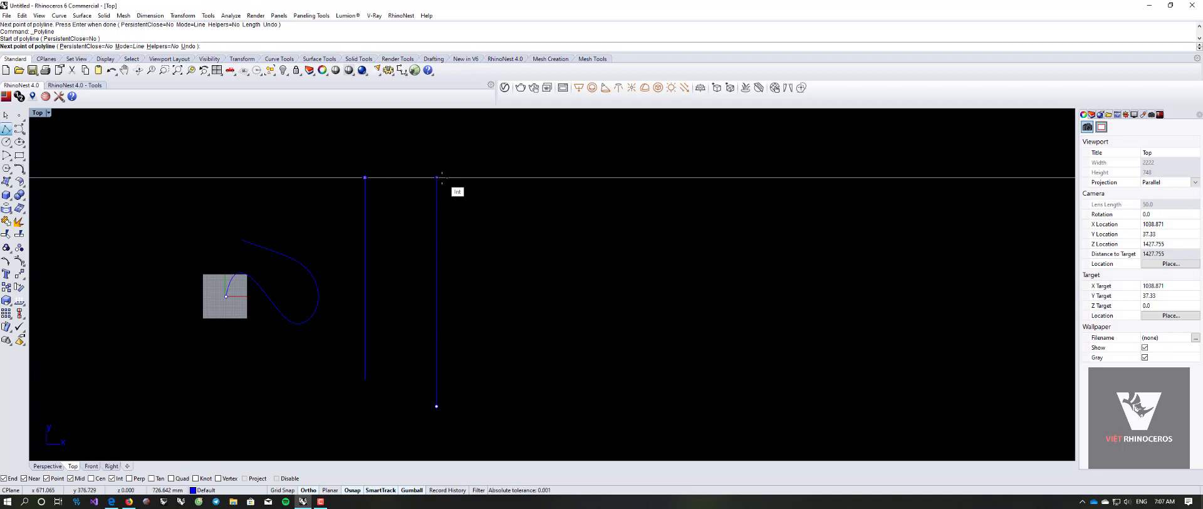
click(436, 178)
key(Return)
scroll(438, 177, up, 2)
text(D)
key(Return)
scroll(264, 178, up, 1)
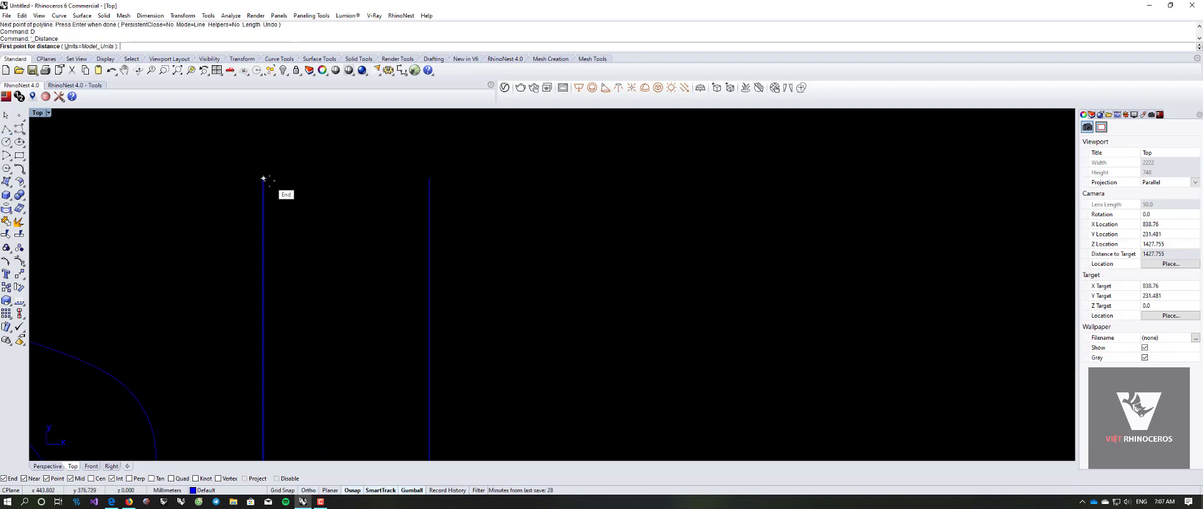
key(Escape)
Step: Draw a horizontal line from the first vertical line's upper end, past the second line's upper end
click(6, 130)
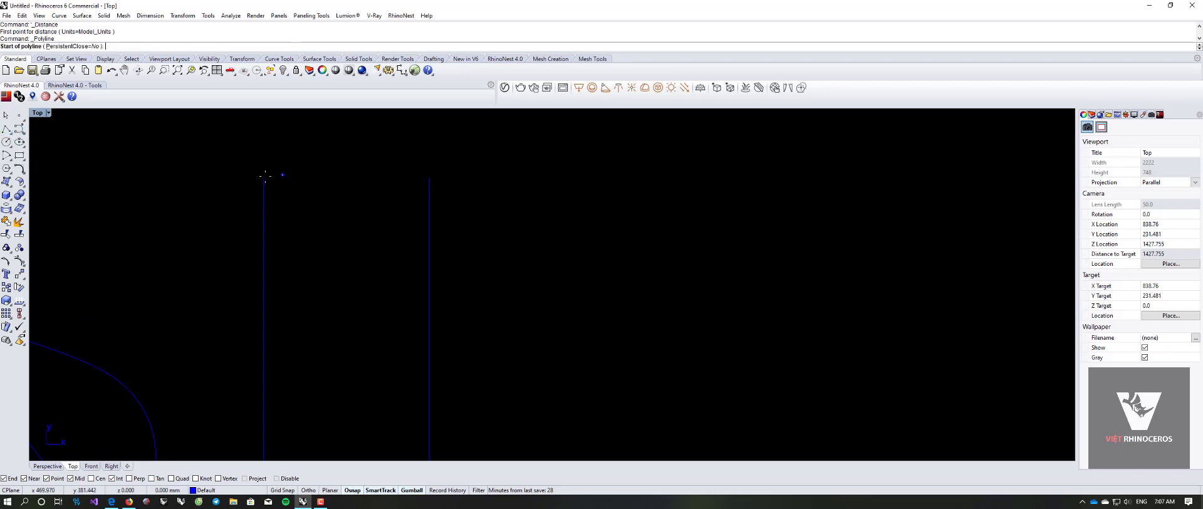
click(264, 177)
click(564, 177)
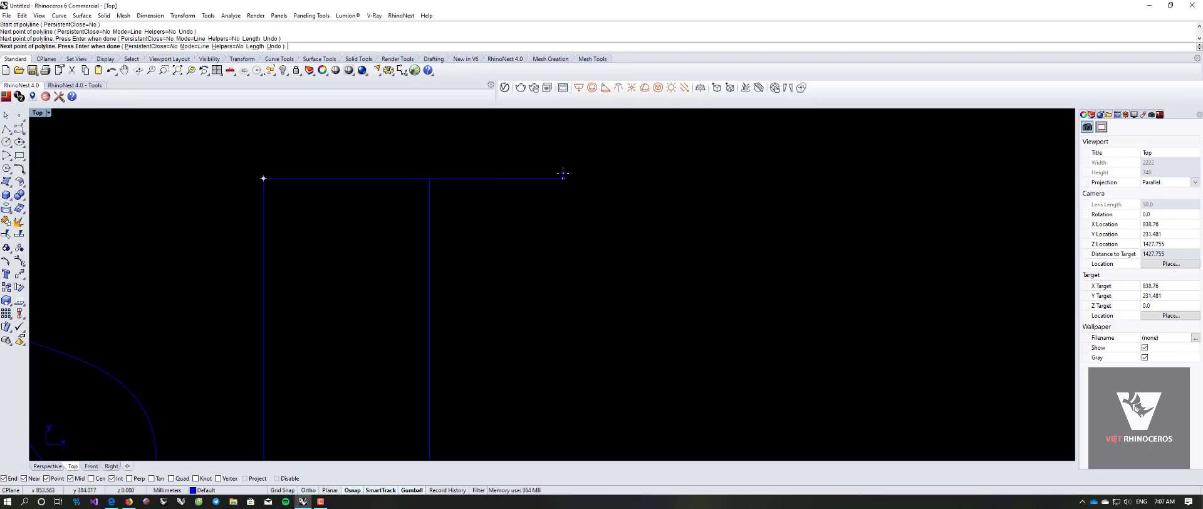
key(Return)
Step: Draw a longer horizontal line of about 547 mm from the first vertical line's upper end, over the existing horizontal line
scroll(422, 167, up, 5)
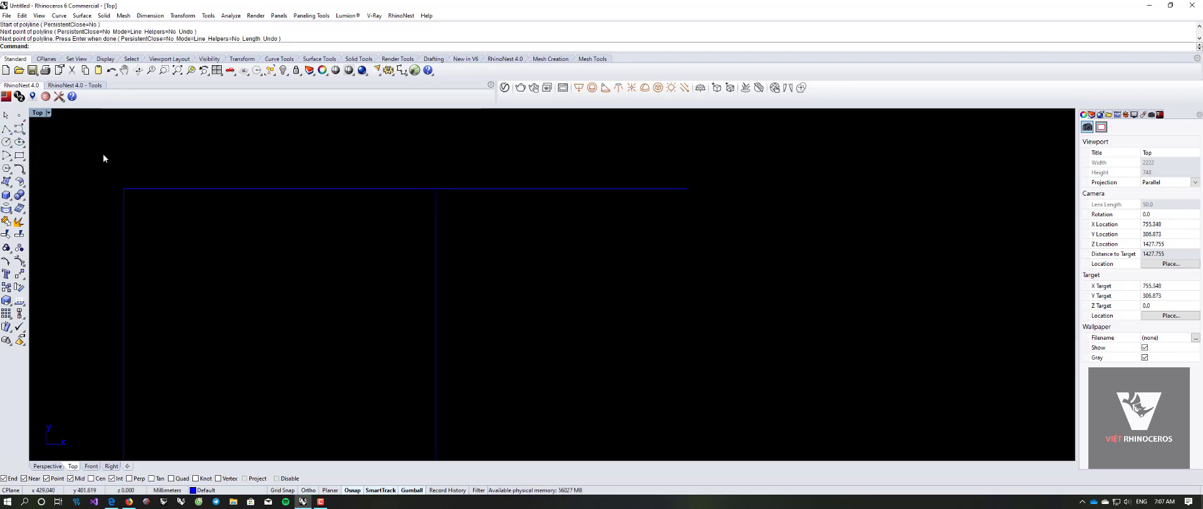
text(l)
key(Return)
click(123, 188)
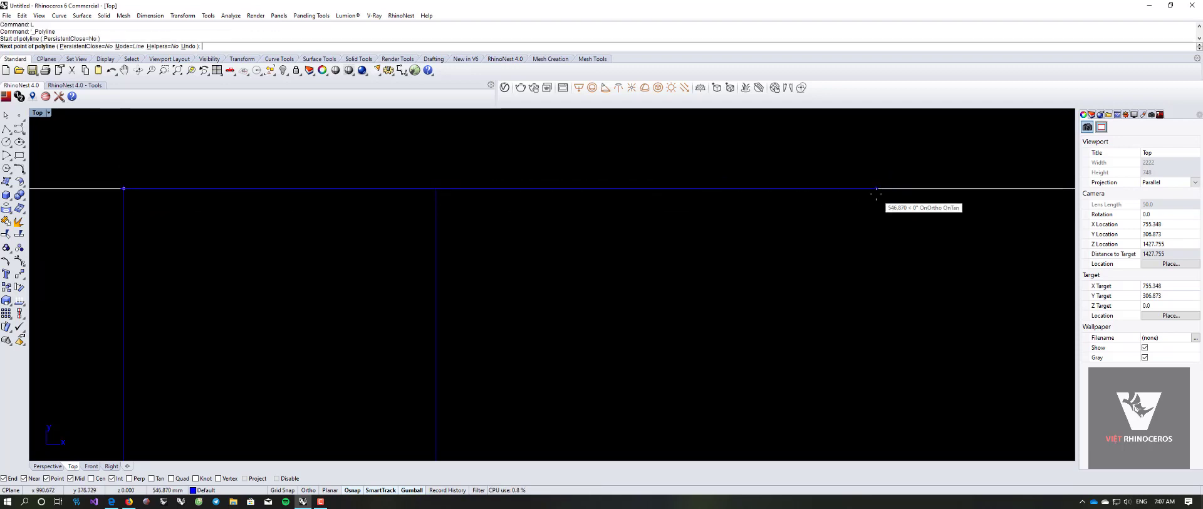
click(876, 188)
key(Return)
Step: Delete the two overlapping horizontal lines
drag(819, 275, 549, 163)
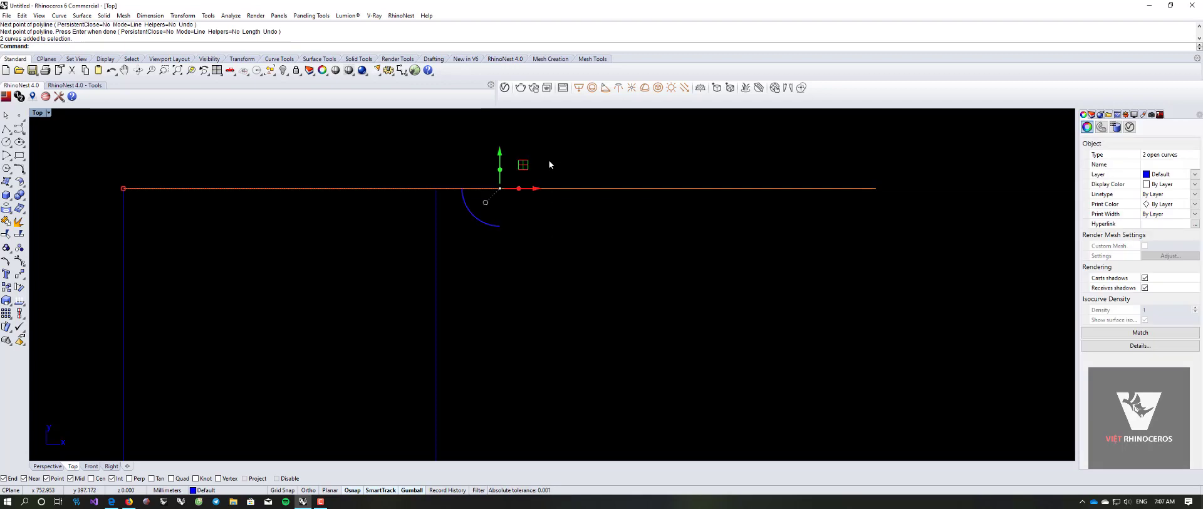
key(Delete)
scroll(549, 165, down, 5)
scroll(549, 164, down, 5)
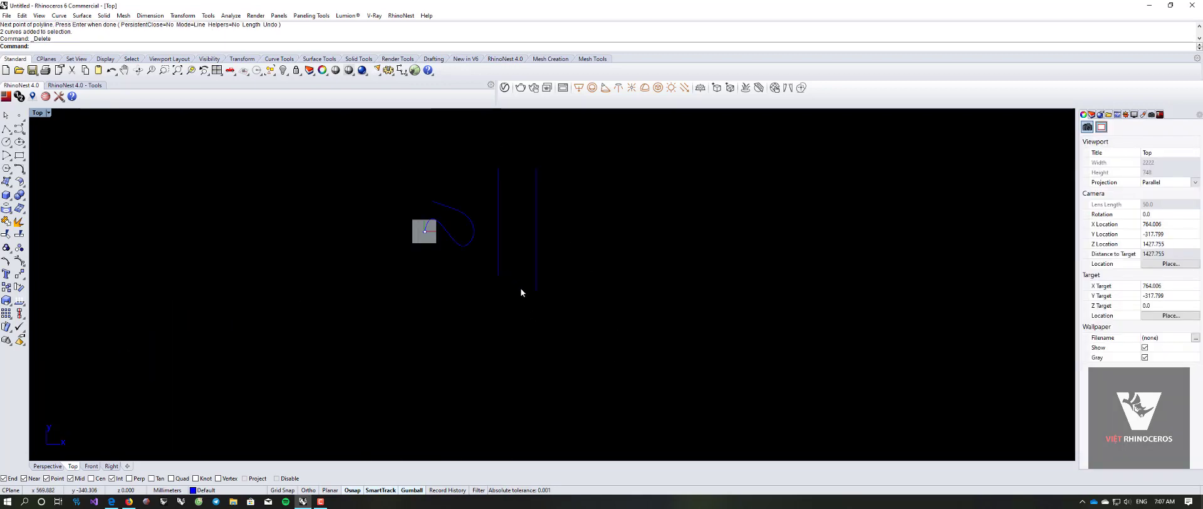
Step: Turn SmartTrack off and delete the two vertical lines
drag(520, 288, 408, 171)
click(472, 140)
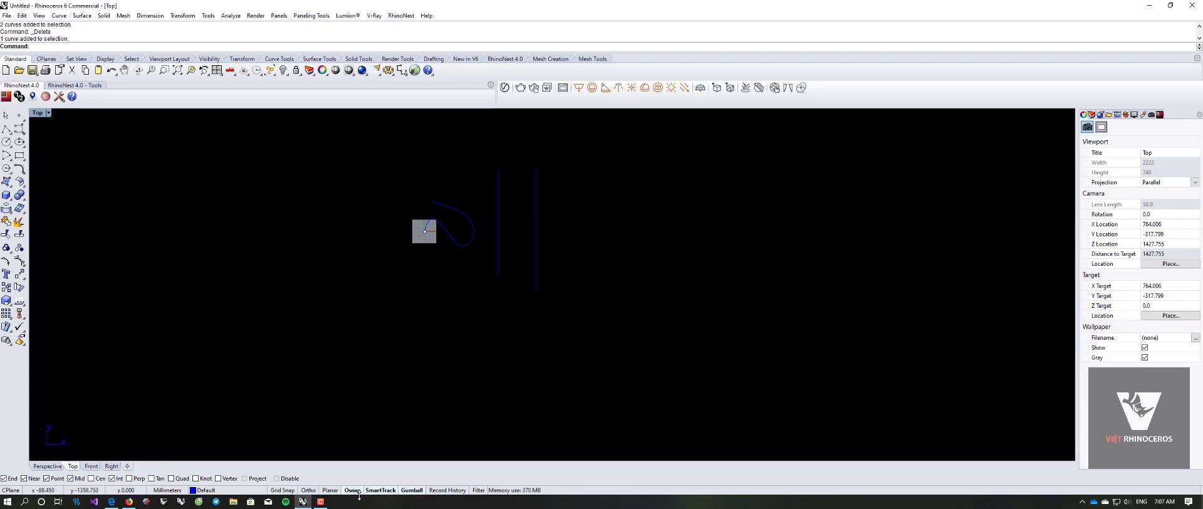
right_drag(479, 331, 590, 363)
drag(616, 380, 453, 179)
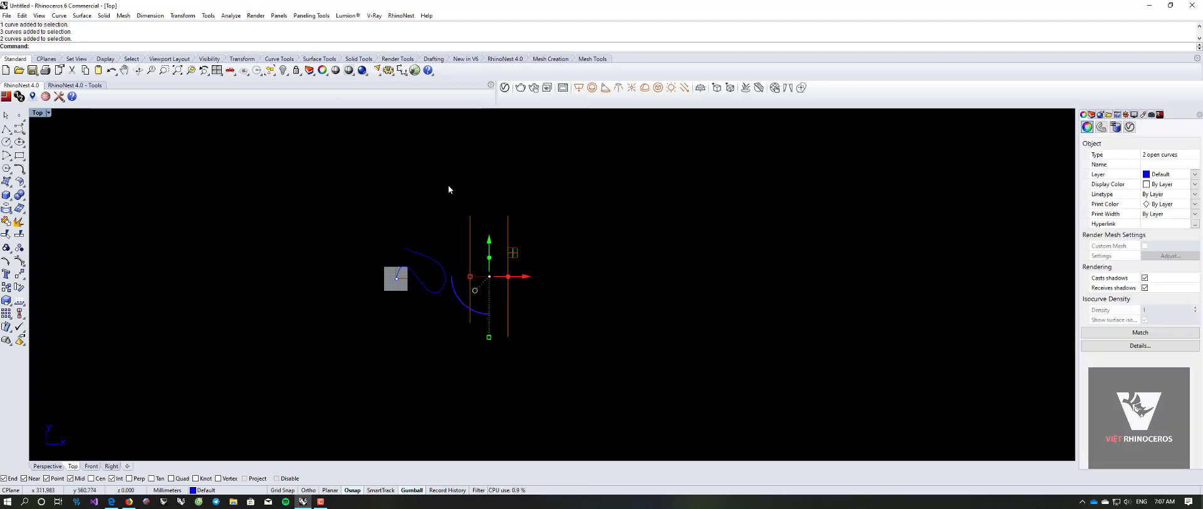
scroll(475, 209, up, 5)
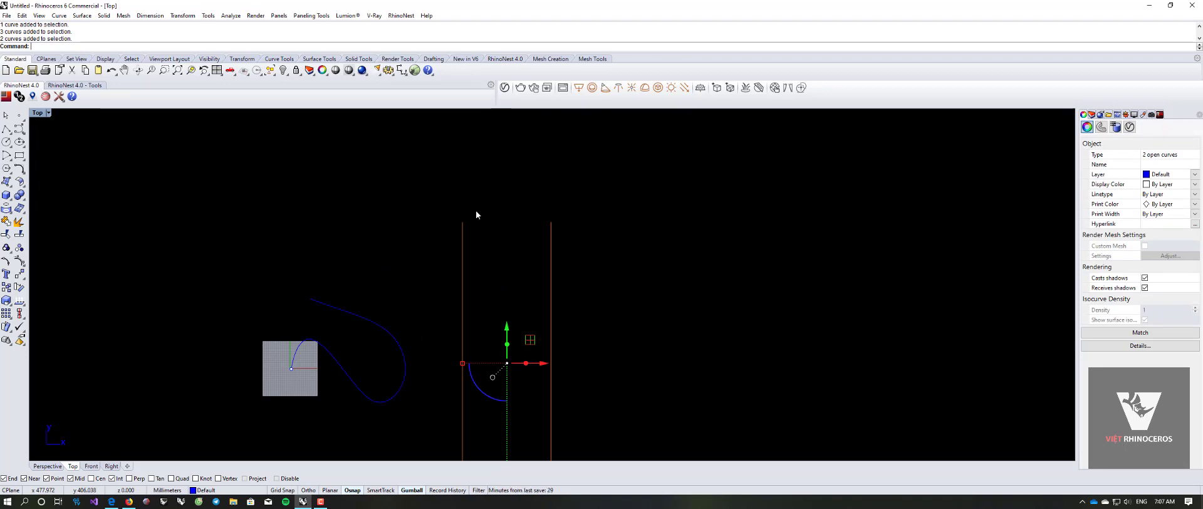
key(Delete)
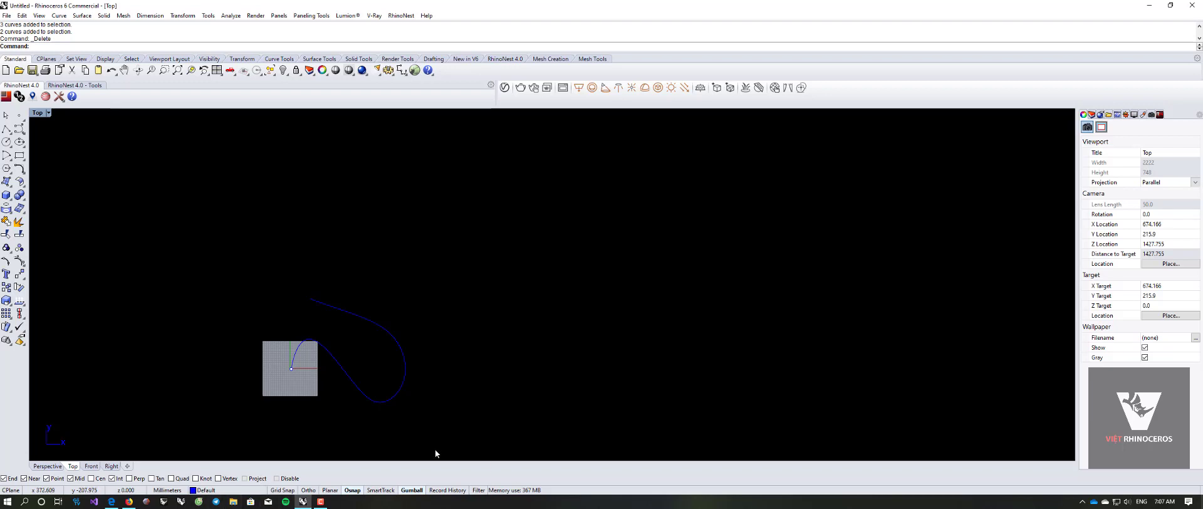
Step: Turn SmartTrack and Planar on and delete the looping S curve, keeping the raised point
right_drag(463, 398, 459, 343)
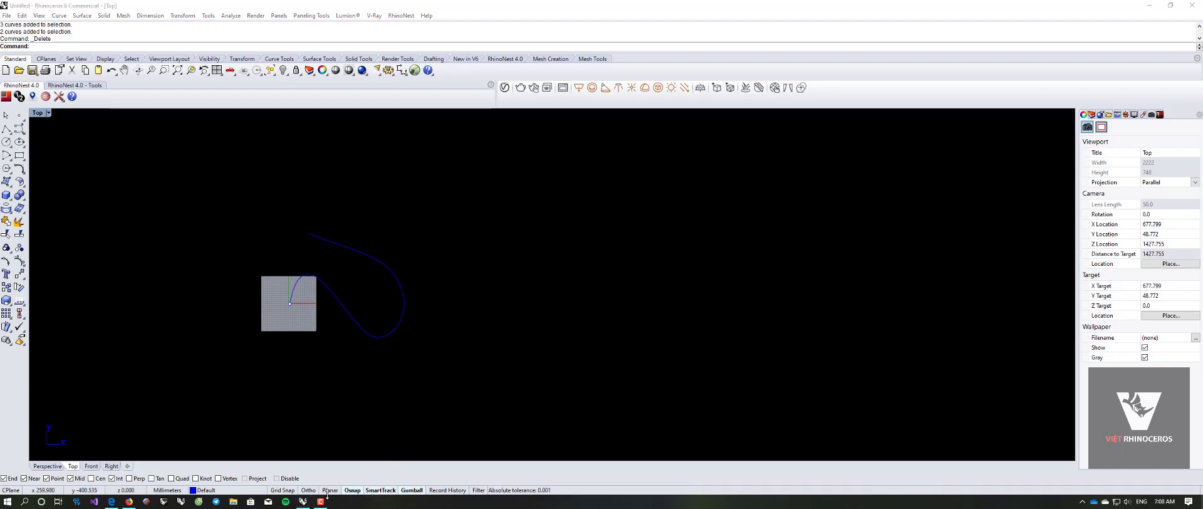
right_drag(453, 367, 530, 282)
right_drag(466, 338, 440, 357)
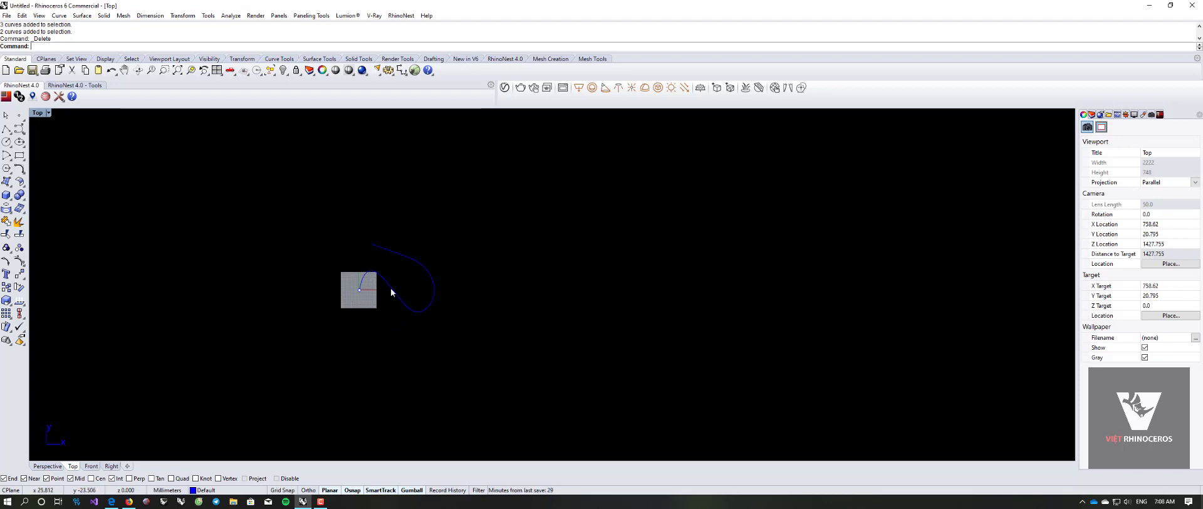
scroll(390, 286, up, 2)
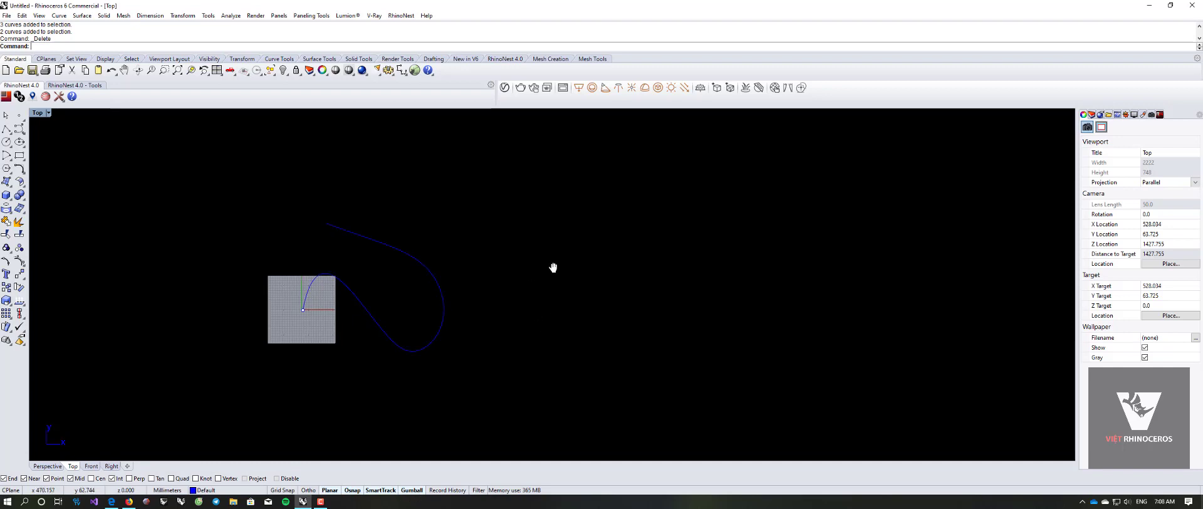
right_drag(550, 266, 487, 290)
drag(436, 284, 538, 395)
key(Escape)
scroll(461, 391, up, 1)
click(396, 332)
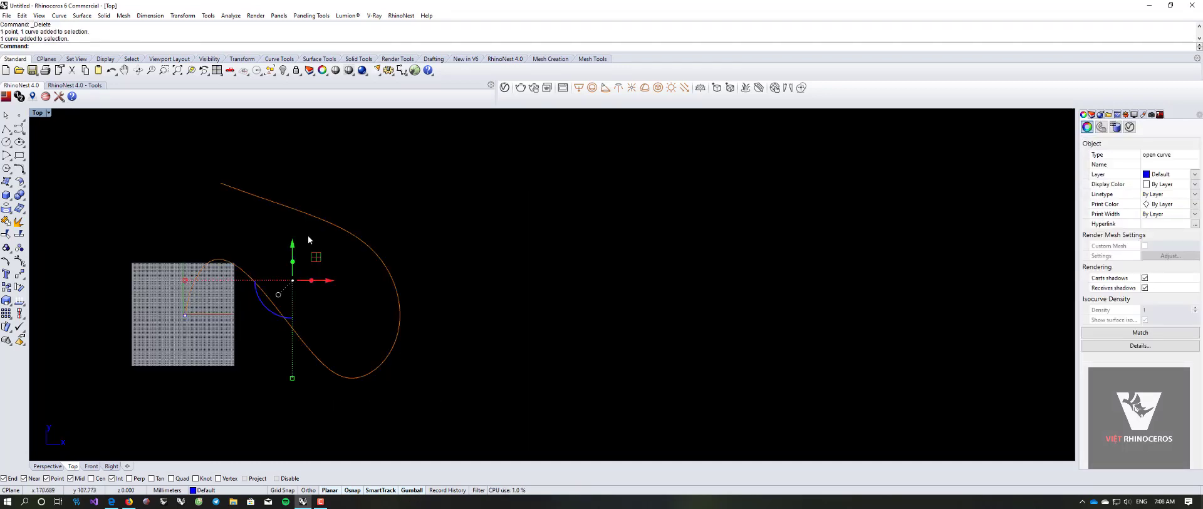
key(Delete)
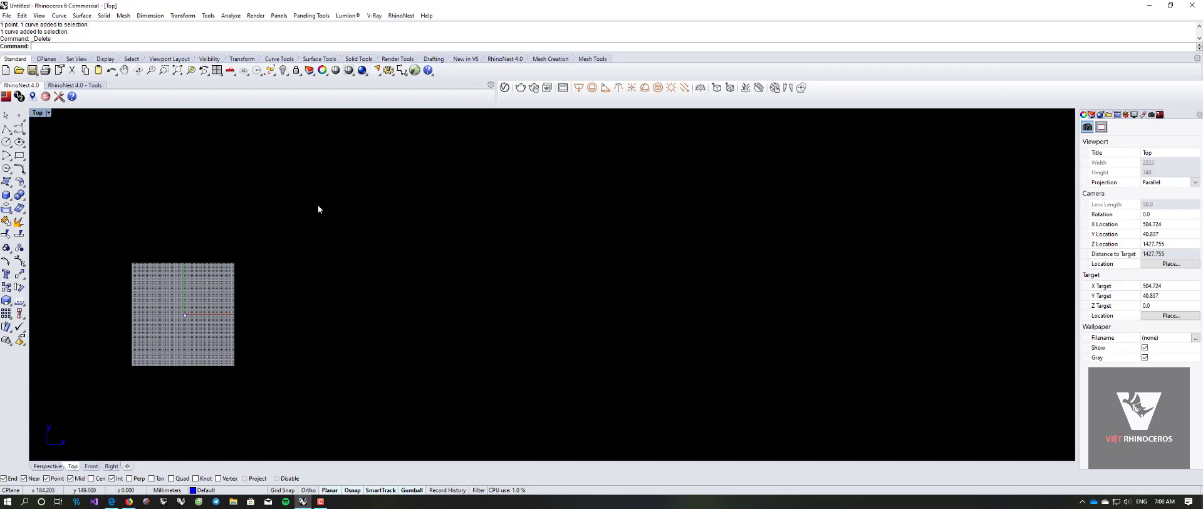
Step: Draw a long degree-3 control-point curve in the Top view, starting beside the grid away from the raised point, looping around and continuing in waves toward positive X
click(23, 132)
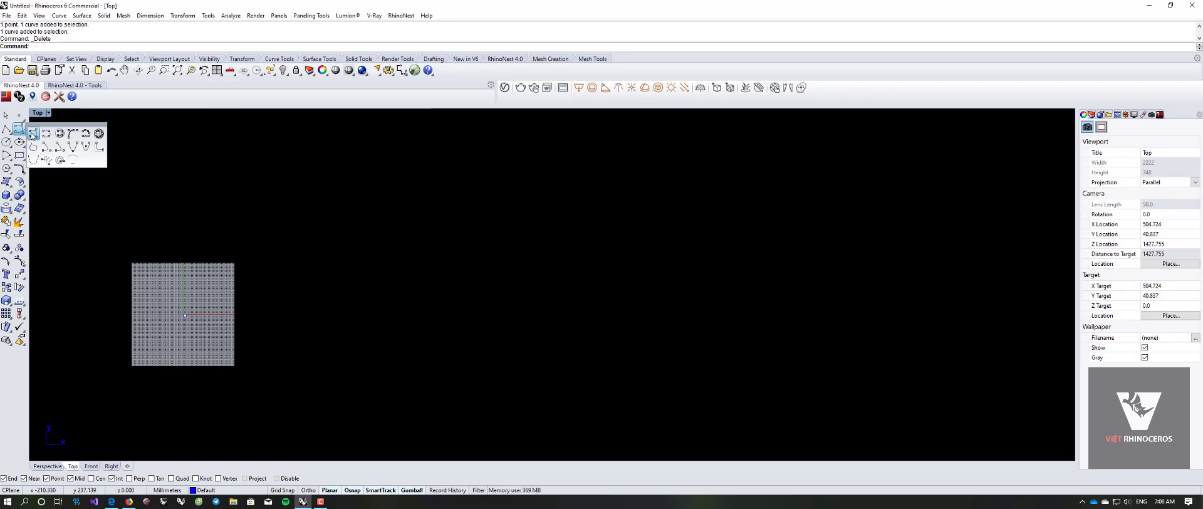
click(32, 134)
click(260, 179)
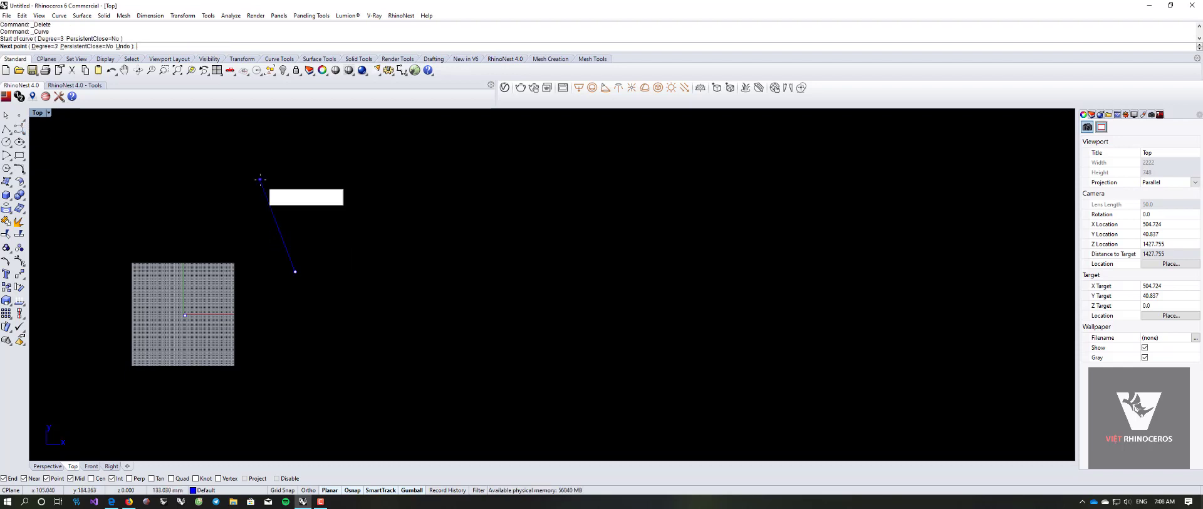
click(295, 272)
click(401, 356)
click(525, 317)
click(448, 190)
click(380, 165)
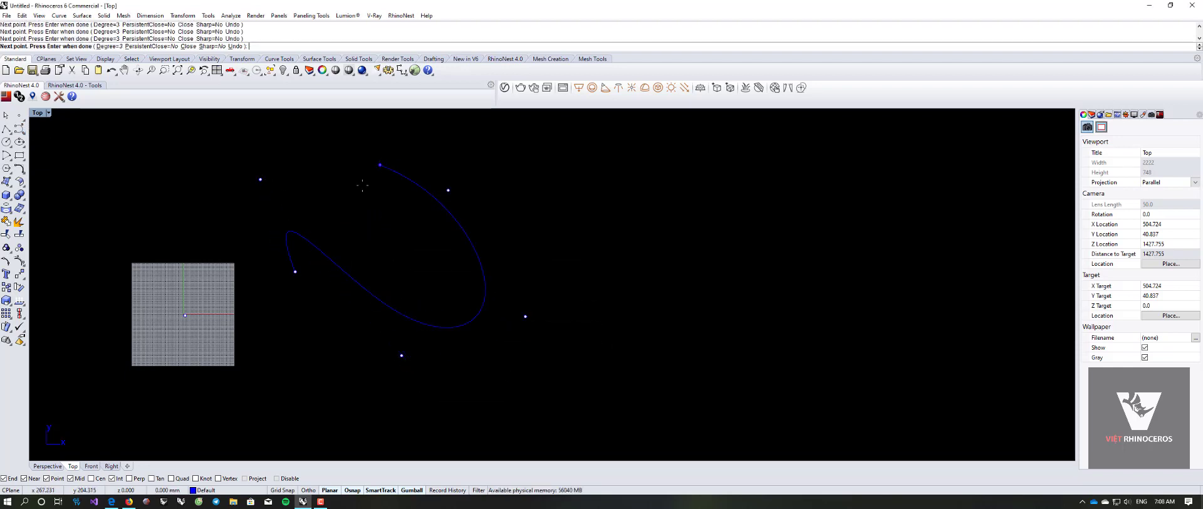
click(353, 232)
click(303, 154)
right_drag(302, 154, 302, 193)
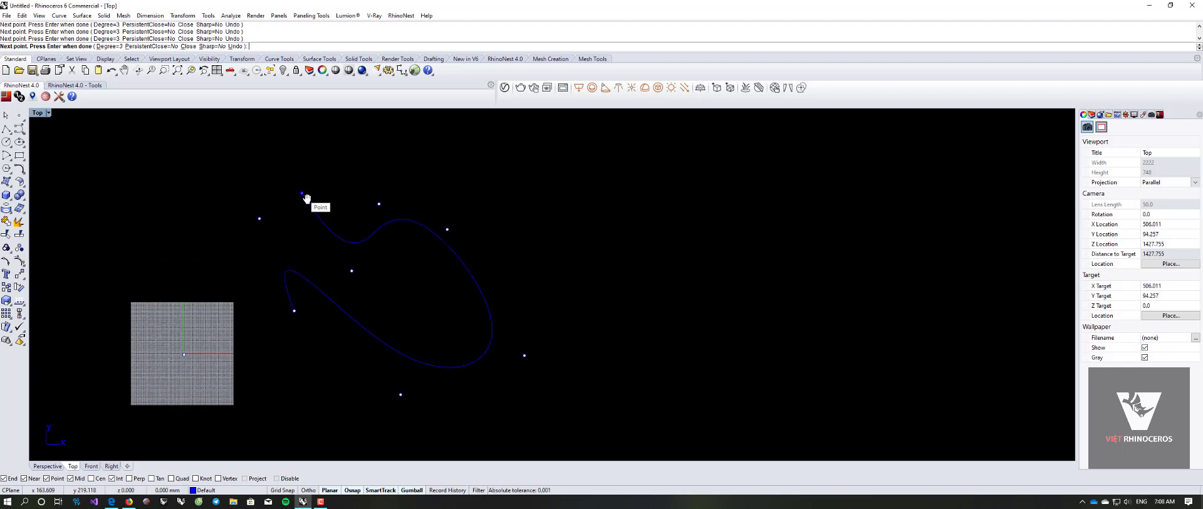
right_drag(309, 154, 284, 275)
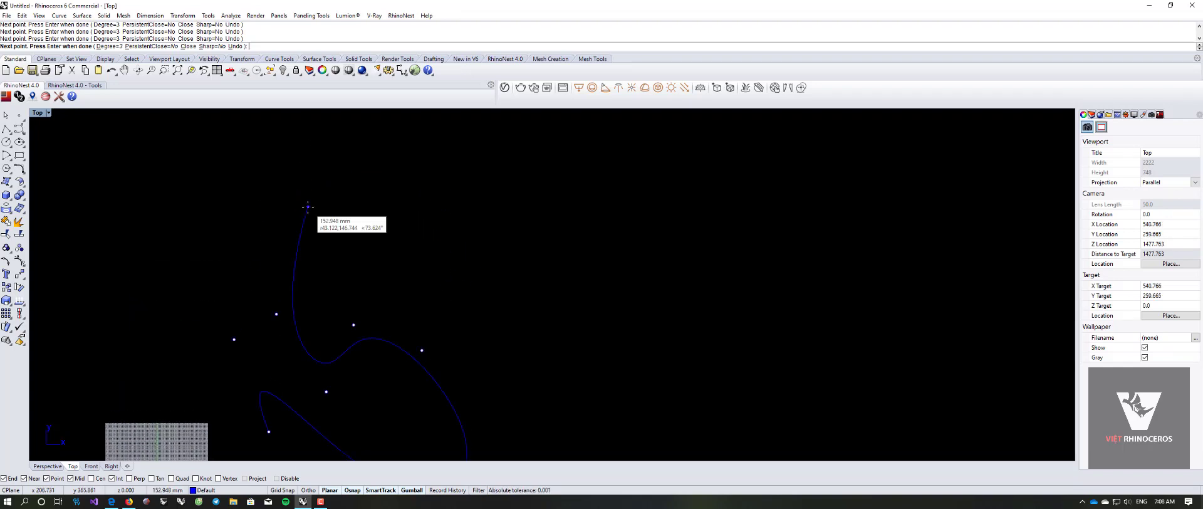
click(307, 206)
click(442, 302)
click(501, 238)
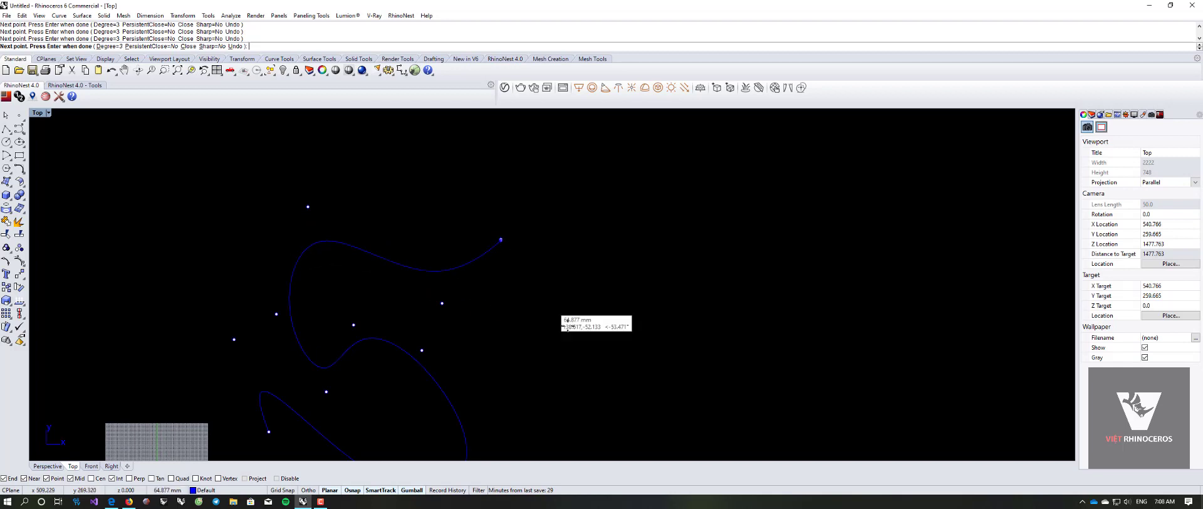
click(625, 193)
click(702, 354)
click(769, 215)
click(855, 369)
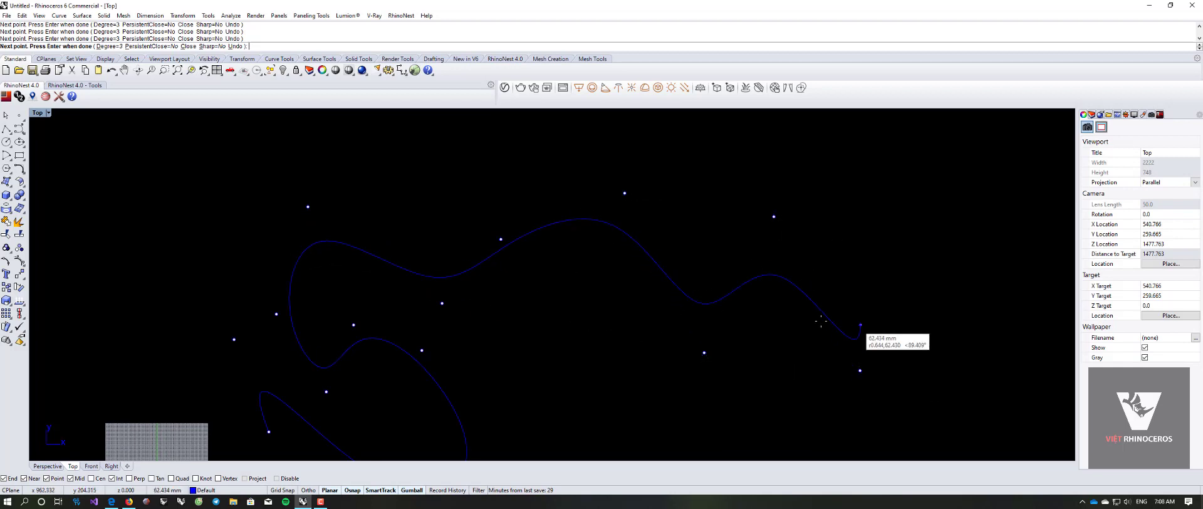
right_drag(856, 324, 537, 256)
key(Return)
scroll(583, 222, down, 5)
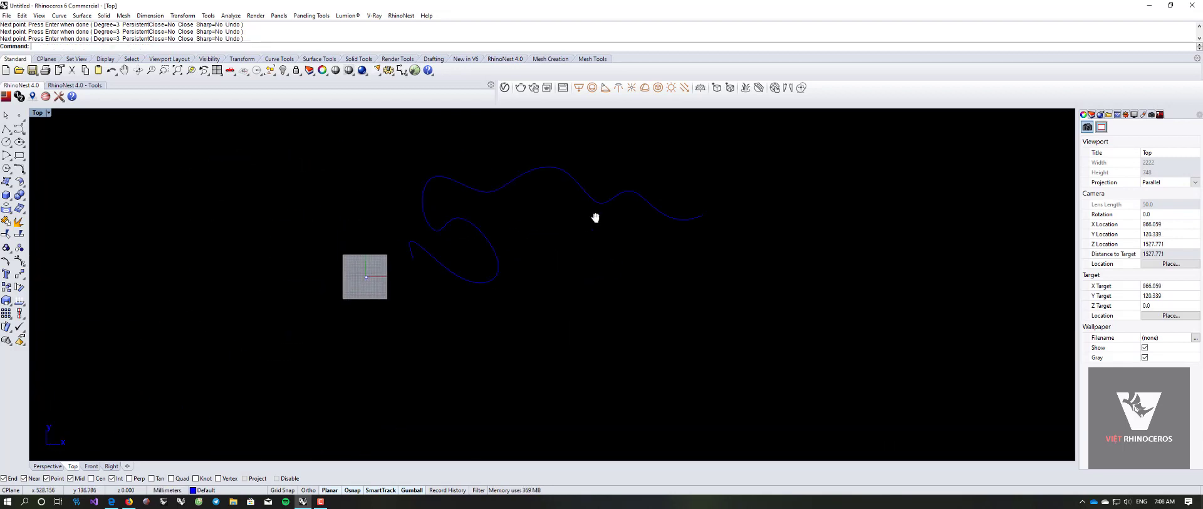
click(552, 232)
key(Escape)
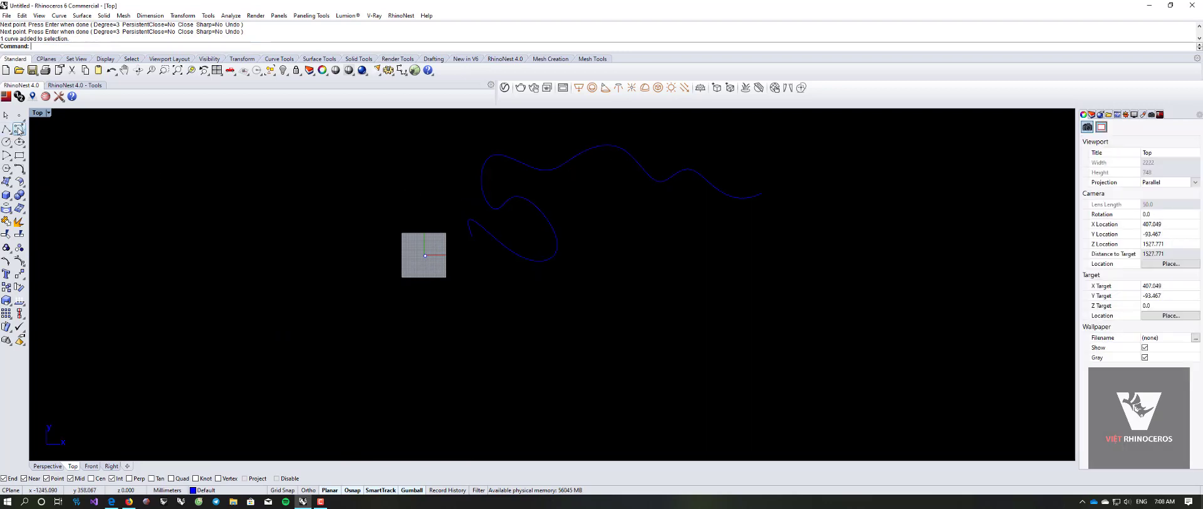
Step: Move the point off the grid toward negative X and duplicate it twice toward positive Y in the Top view
click(22, 132)
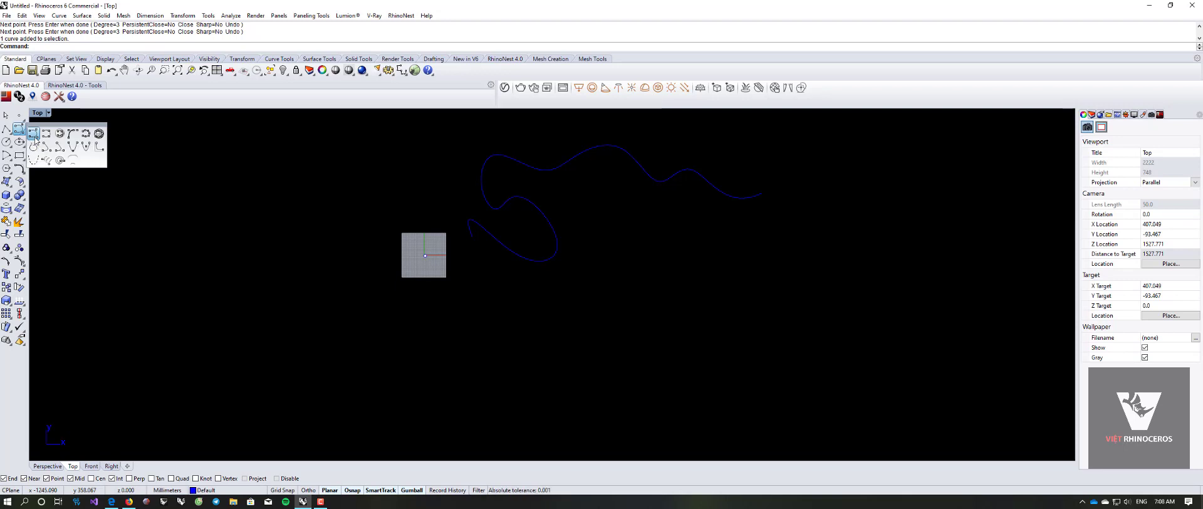
scroll(449, 257, up, 4)
drag(232, 180, 431, 299)
drag(429, 254, 355, 254)
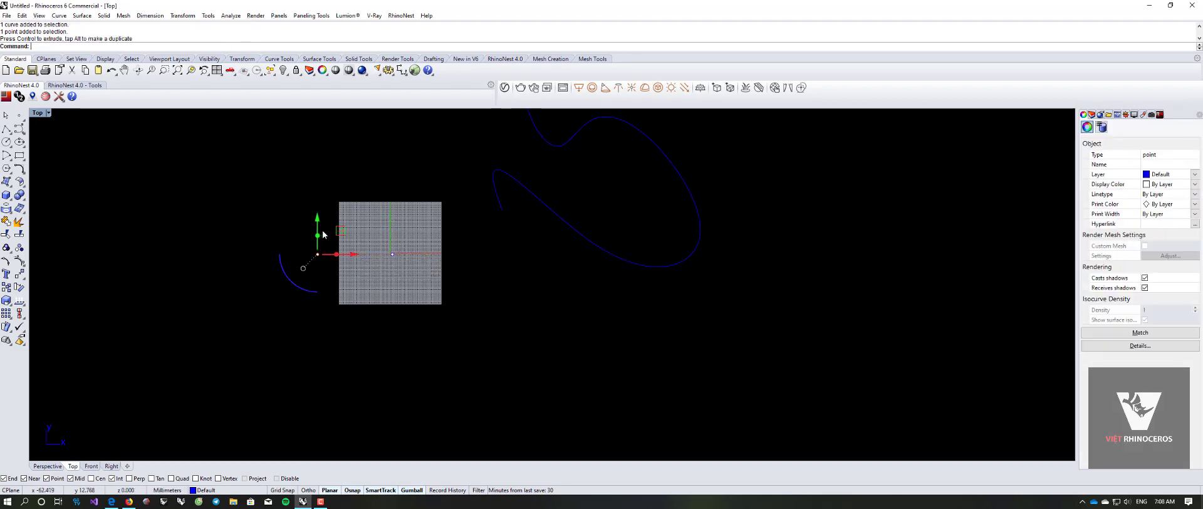
drag(317, 208, 377, 141)
key(alt)
right_drag(298, 159, 306, 288)
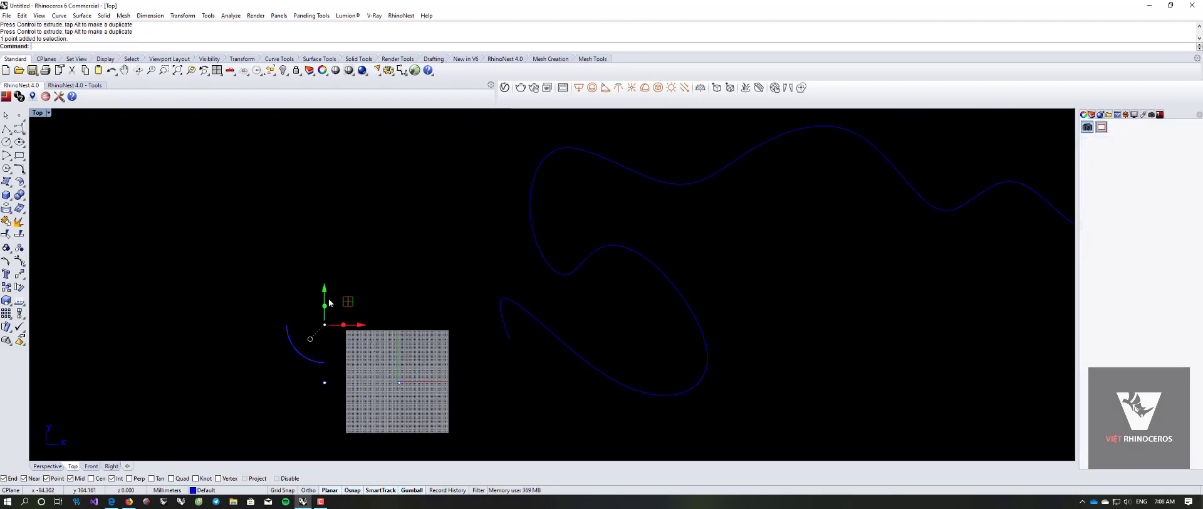
drag(321, 290, 325, 205)
key(alt)
click(325, 324)
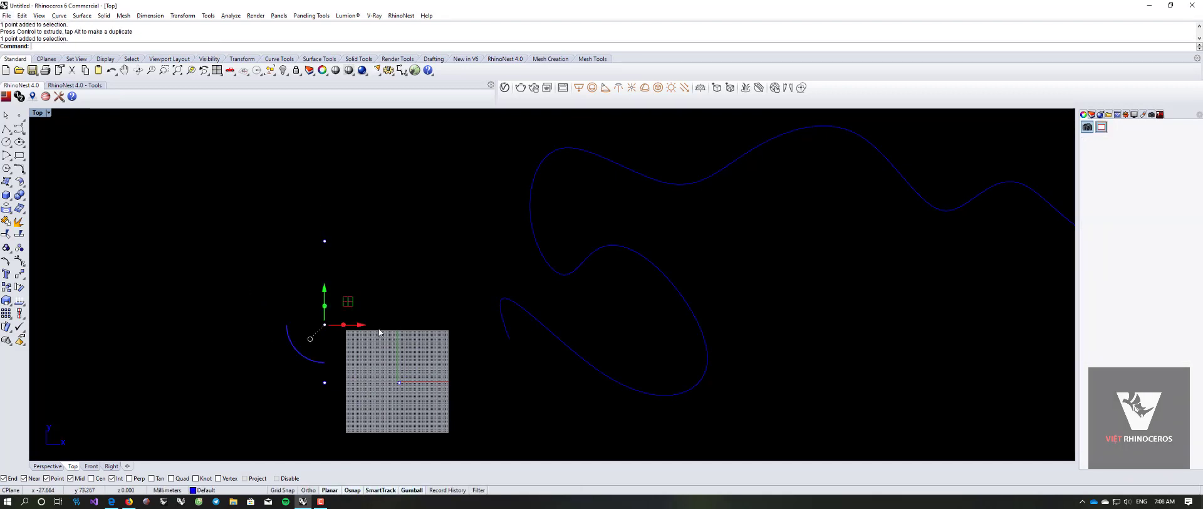
key(Escape)
Step: Arrange four points in an open bend and shift them farther from the grid toward negative X
scroll(400, 280, down, 3)
drag(234, 207, 430, 379)
drag(367, 293, 319, 299)
key(Escape)
scroll(318, 298, up, 5)
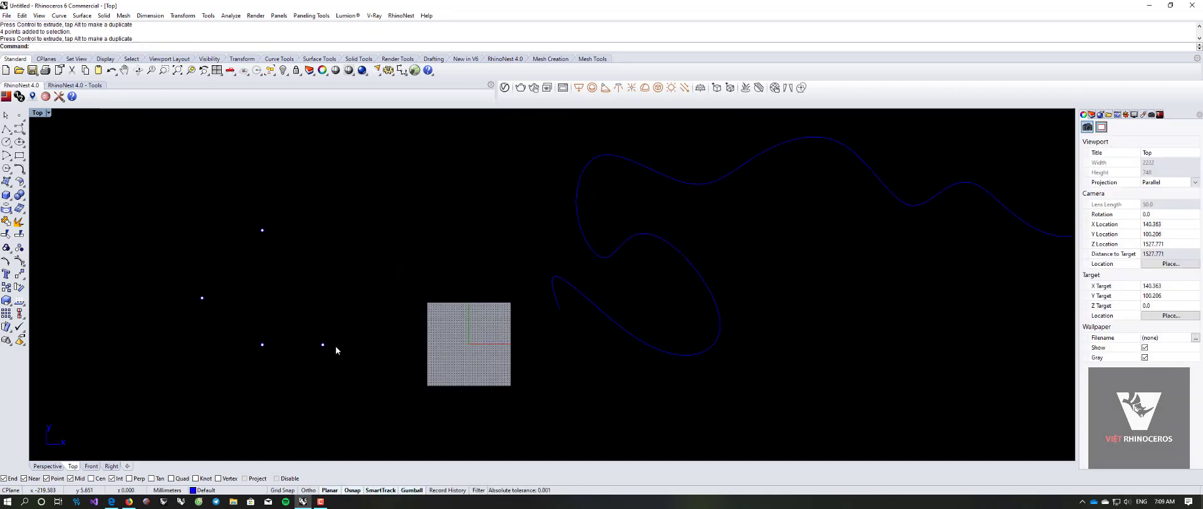
drag(155, 163, 394, 393)
key(Escape)
Step: Run Curve through points on the four points and set the curve degree to 1
click(23, 133)
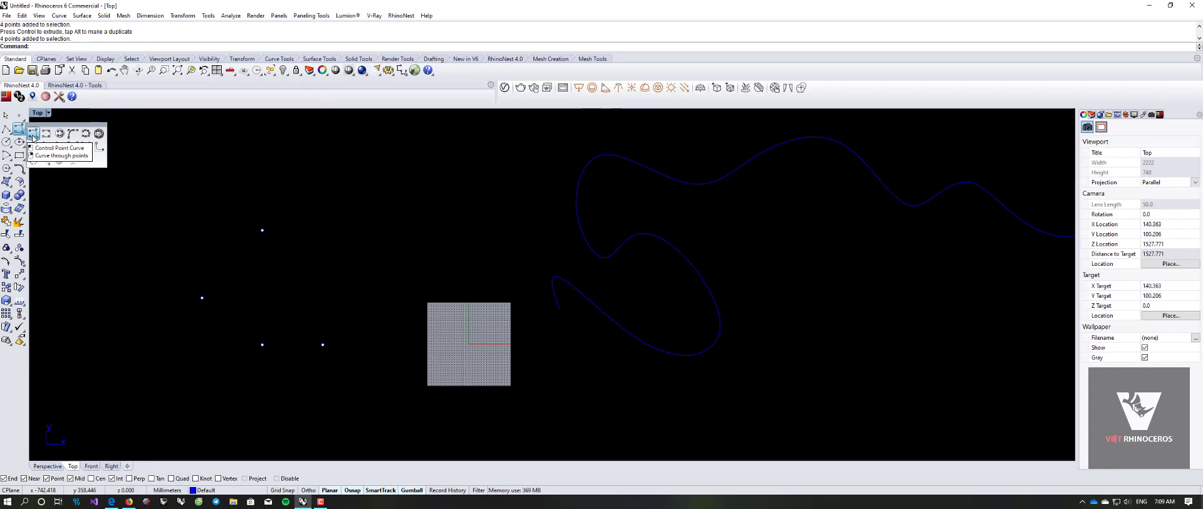
right_click(33, 134)
drag(80, 155, 385, 394)
key(Return)
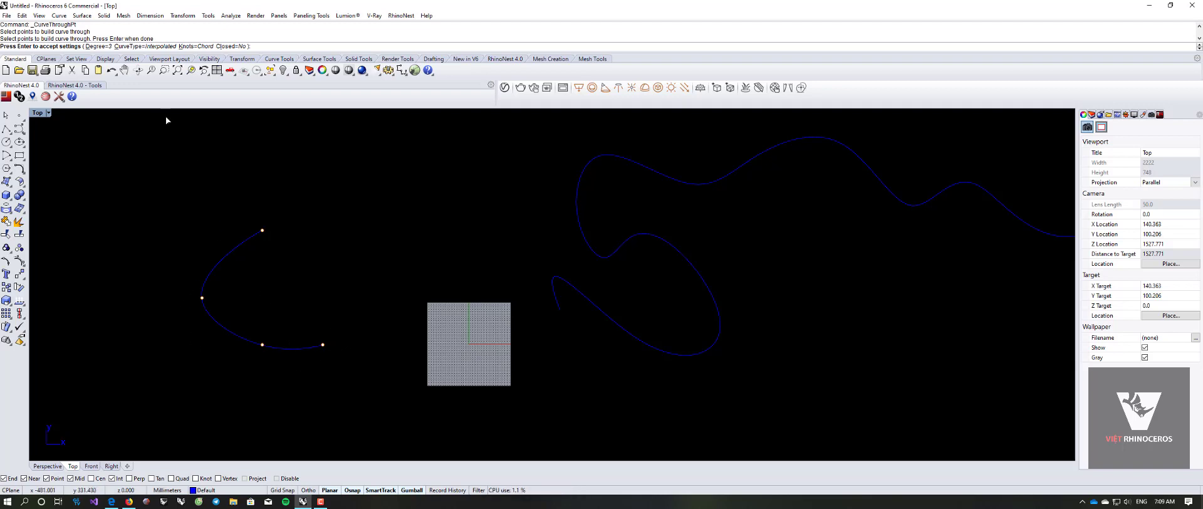
click(98, 46)
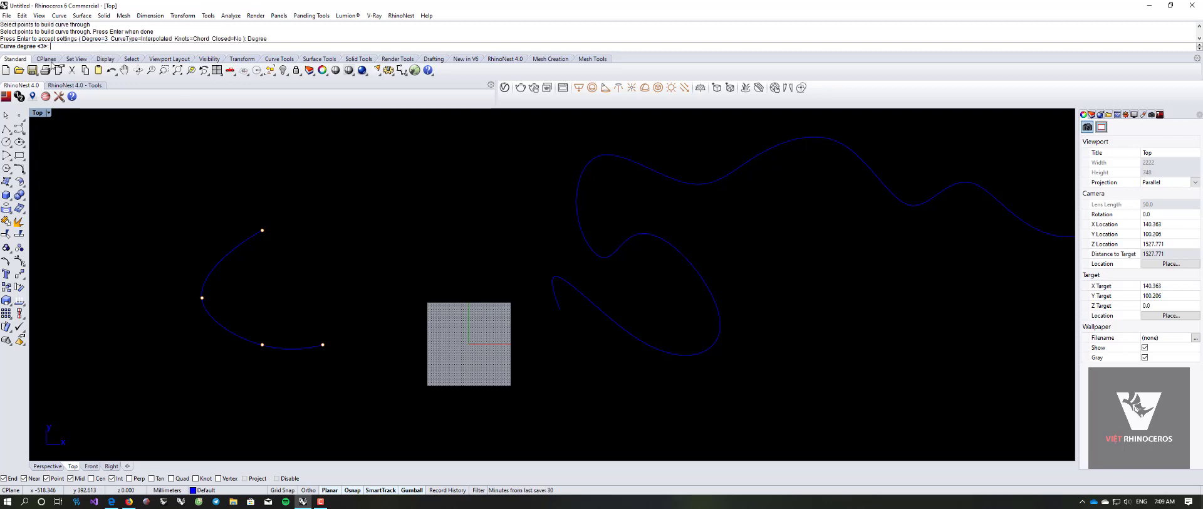
key(Return)
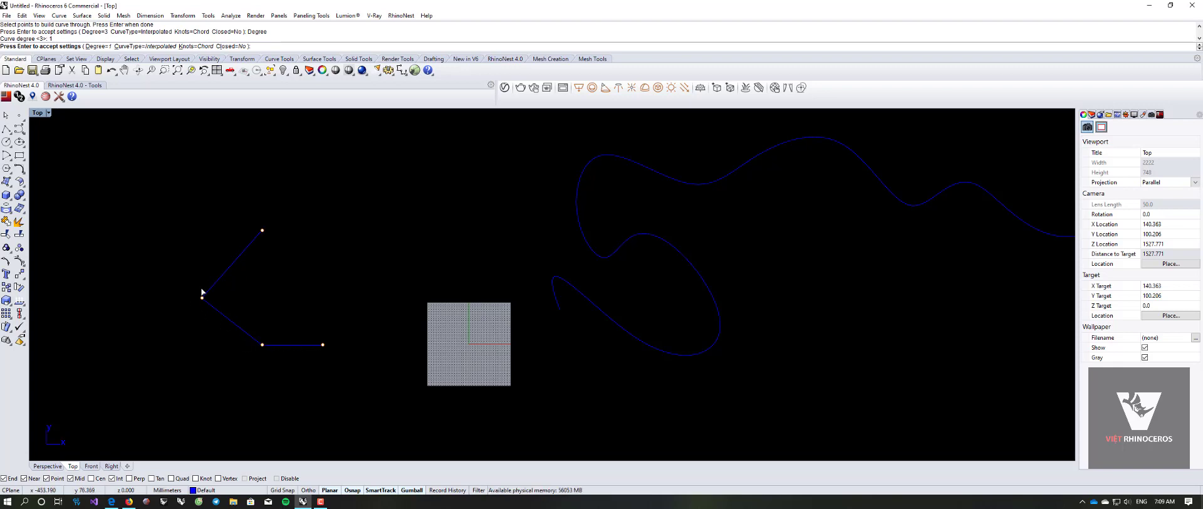
Step: Try curve degree 2, followed by degree 3, on the previewed curve through the four points
click(98, 46)
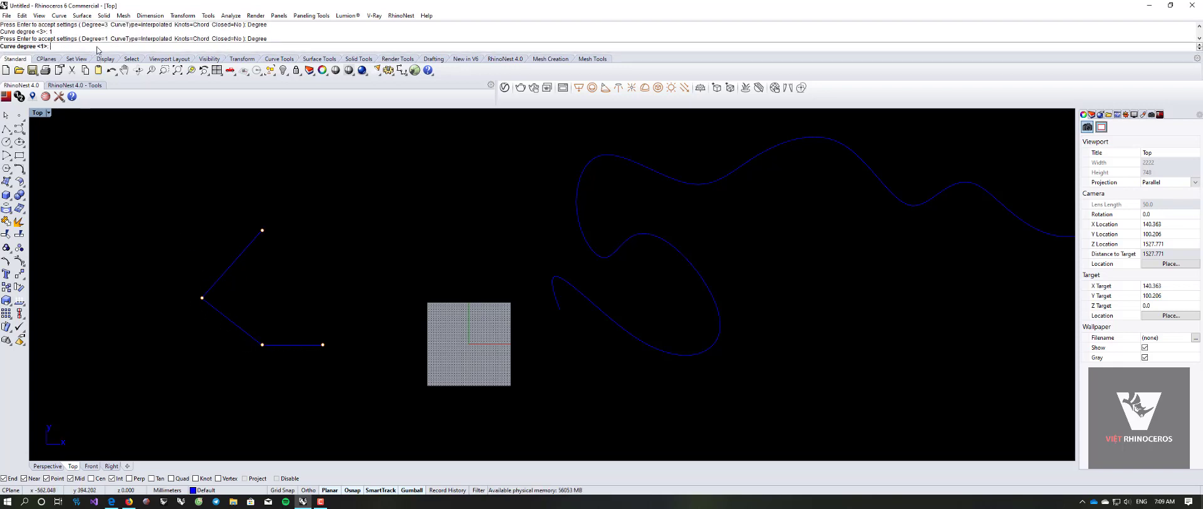
text(2)
key(Return)
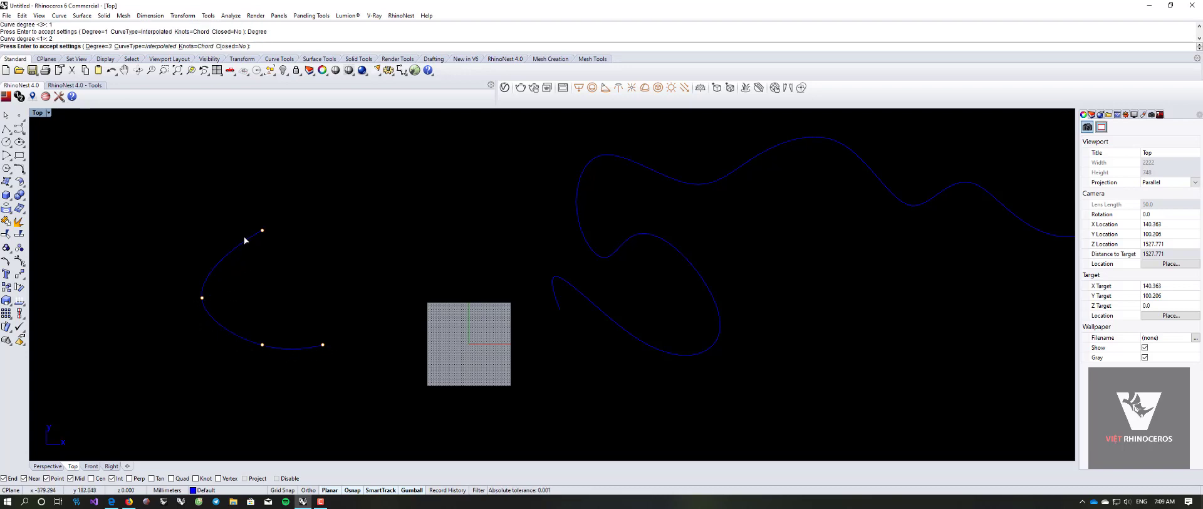
click(98, 47)
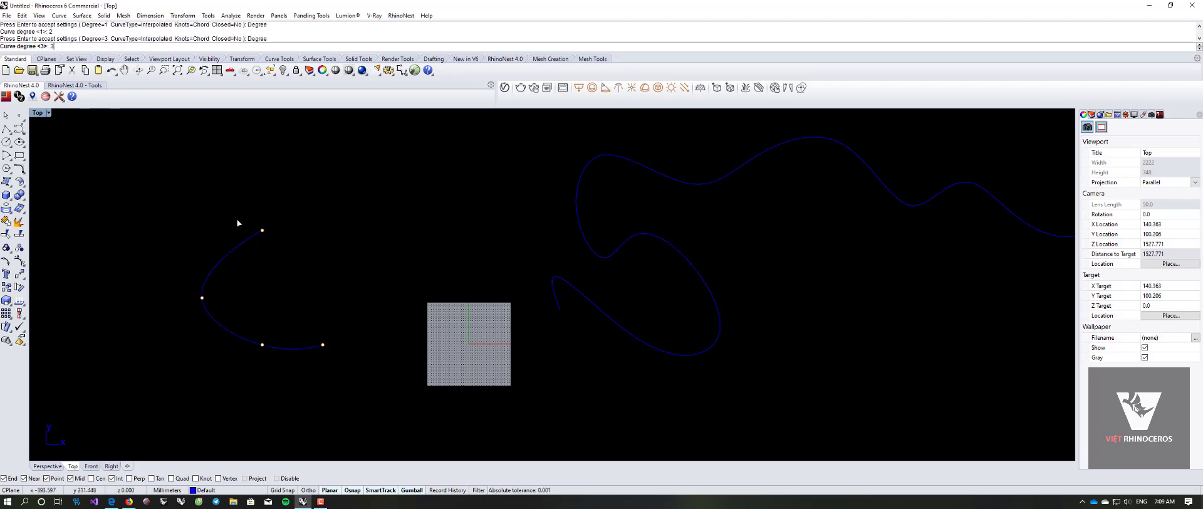
key(Return)
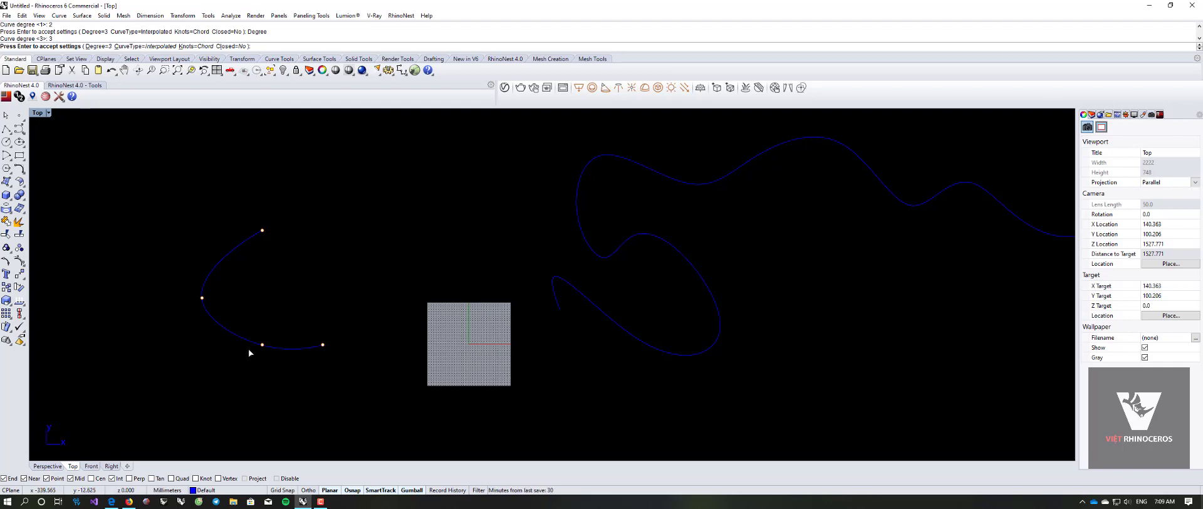
Step: Try degree 5, raise the interpolated curve's degree to 7, and finish the curve
click(99, 46)
text(5)
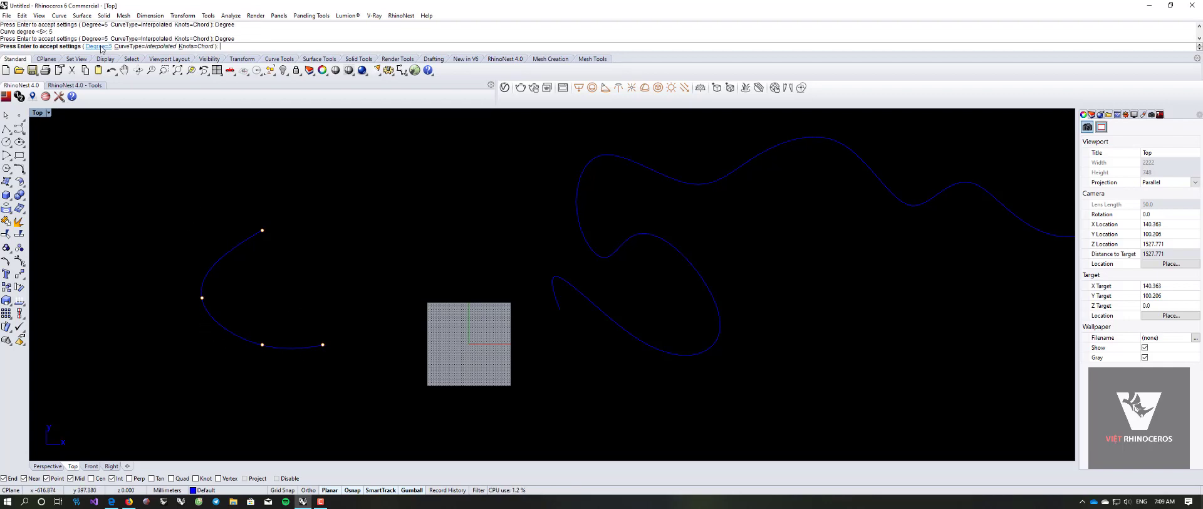
key(Return)
click(98, 46)
text(7)
key(Return)
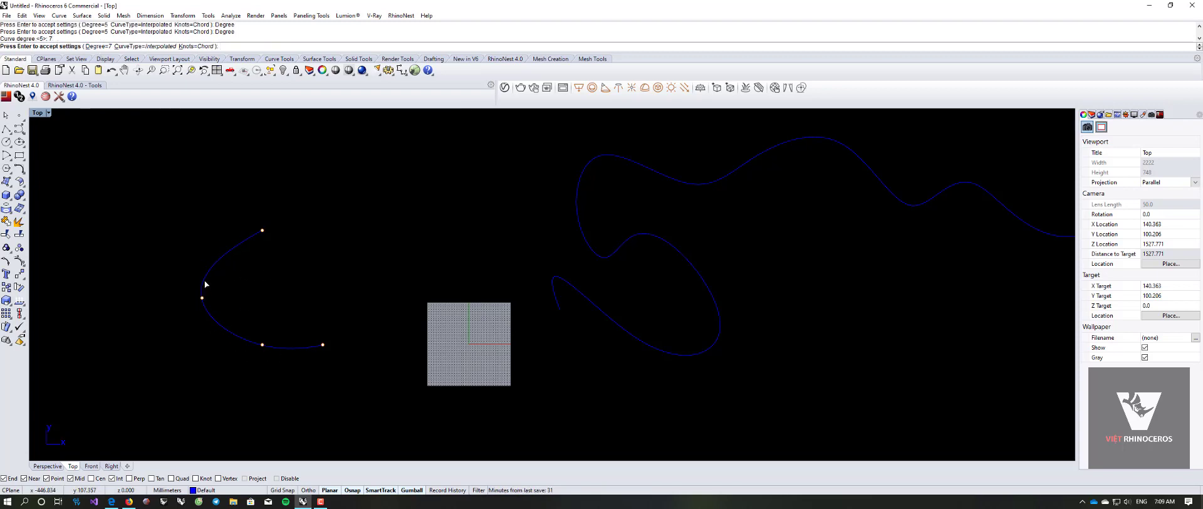
key(Return)
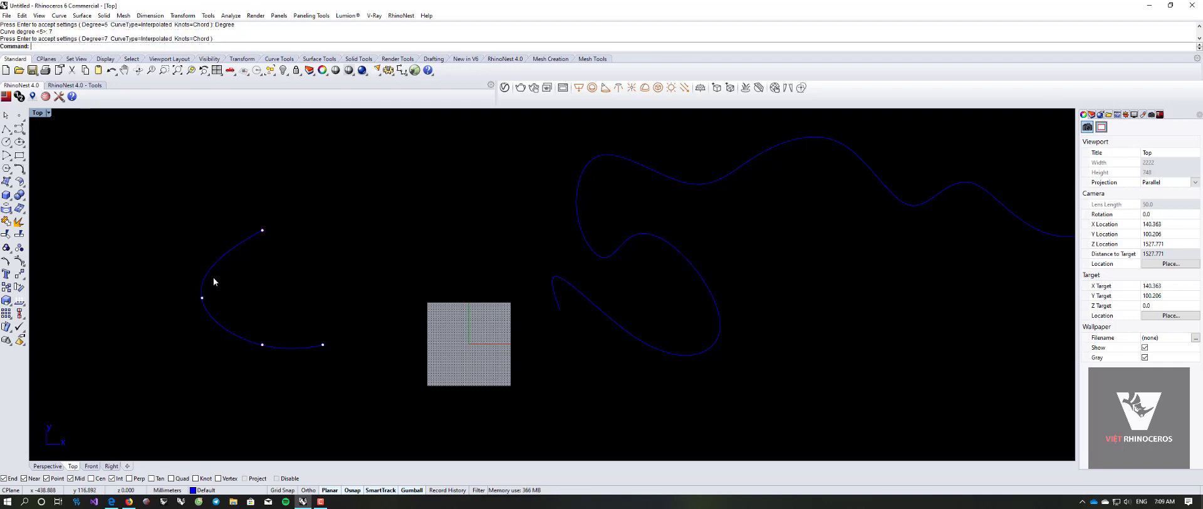
Step: Turn on the control points of the degree-7 curve
click(208, 279)
click(296, 384)
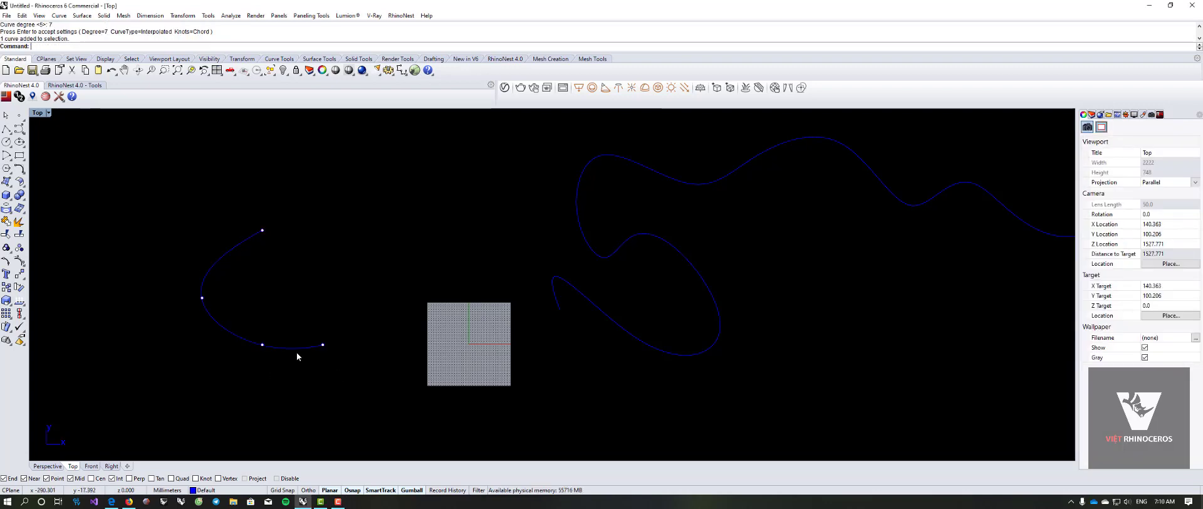
click(296, 351)
key(F10)
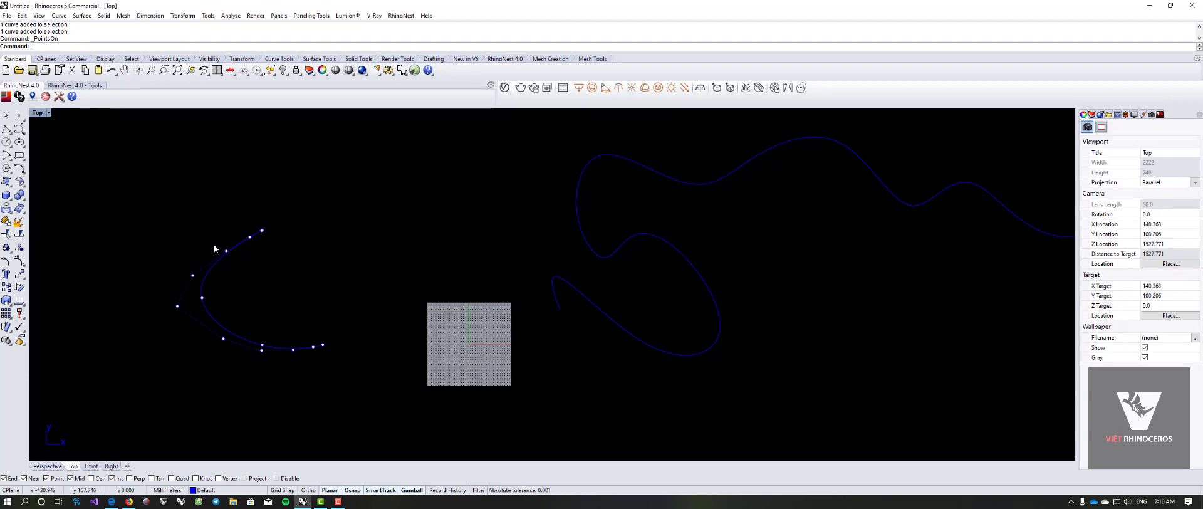
Step: Open Snipping Tool and capture the area showing the degree-7 curve with its control points
key(super)
text(sn)
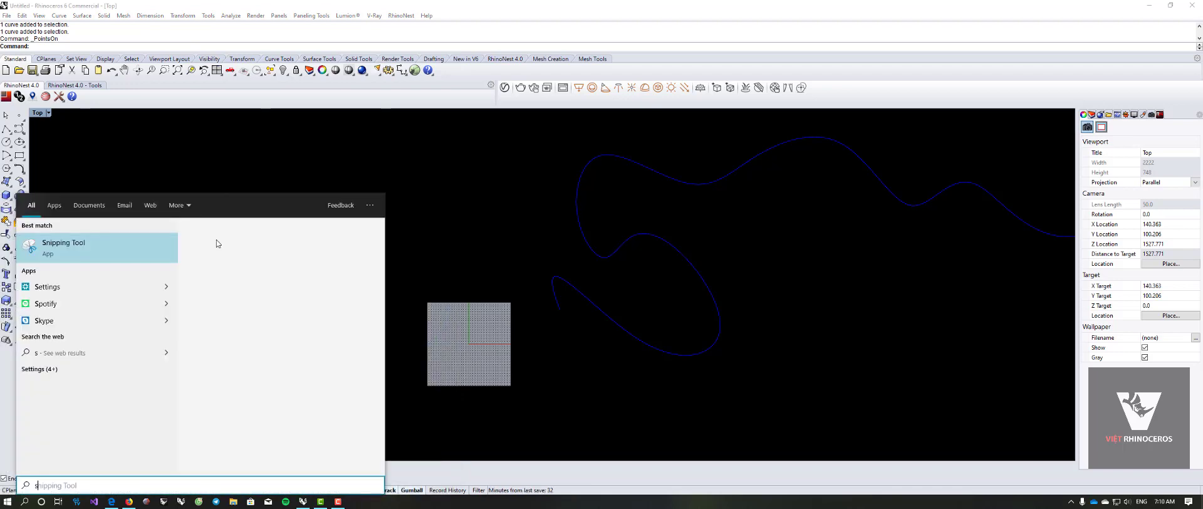
click(118, 249)
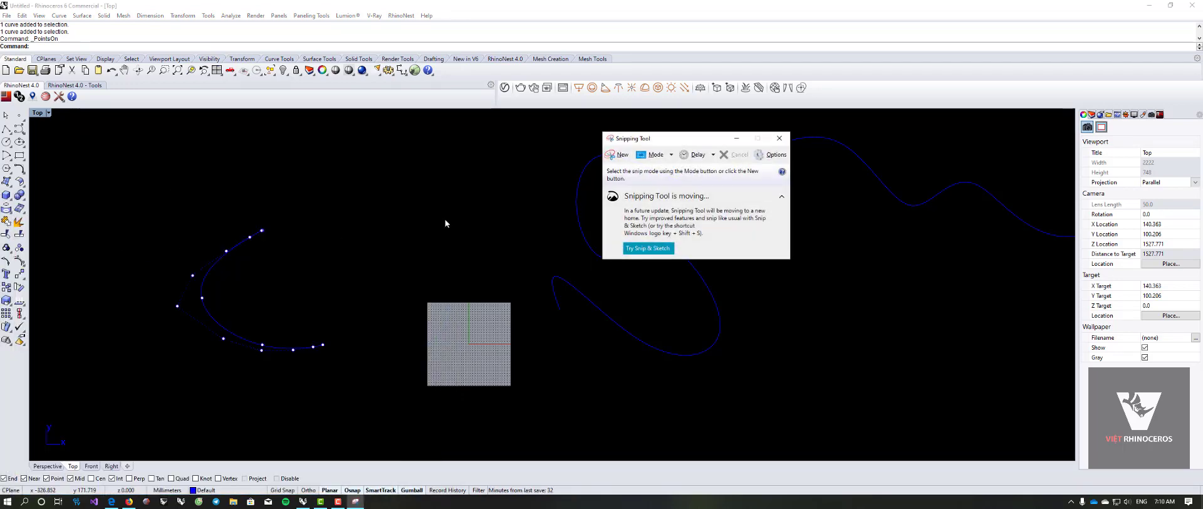
click(621, 158)
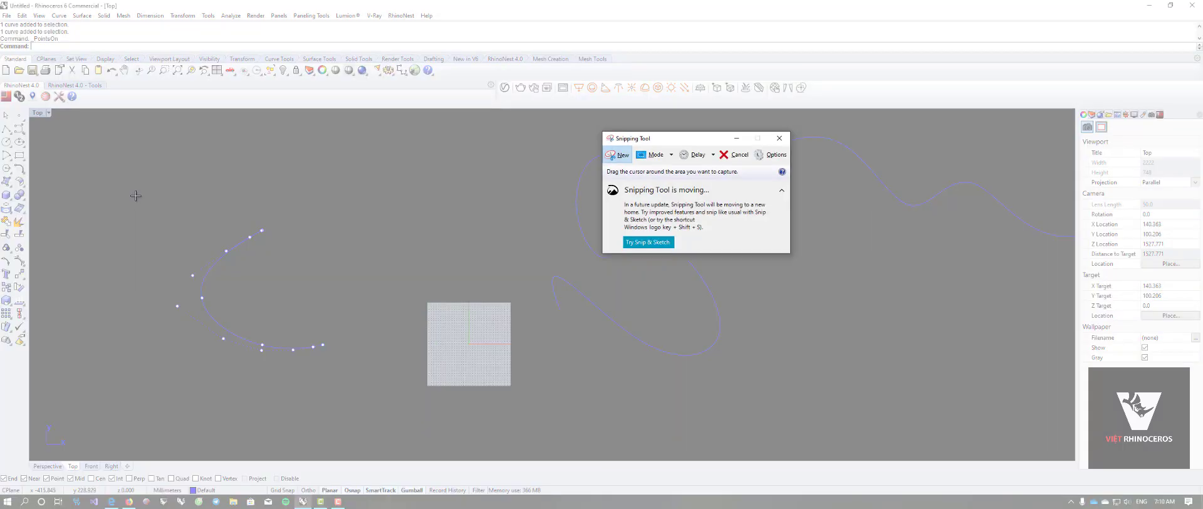
drag(137, 195, 385, 378)
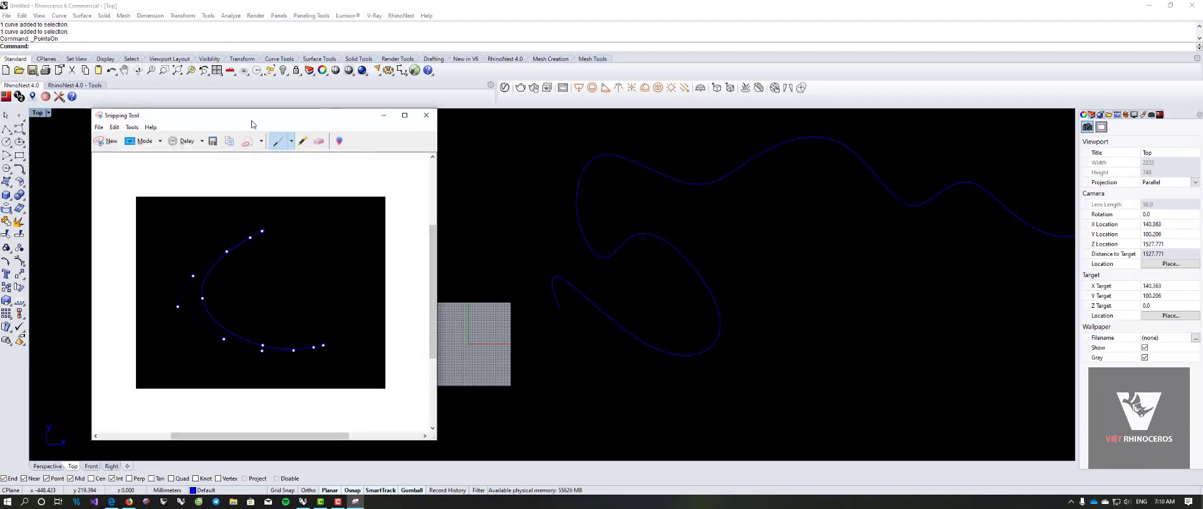
Step: Return to Rhino, turn off the degree-7 curve's control points, and delete the curve, keeping the four points
click(230, 266)
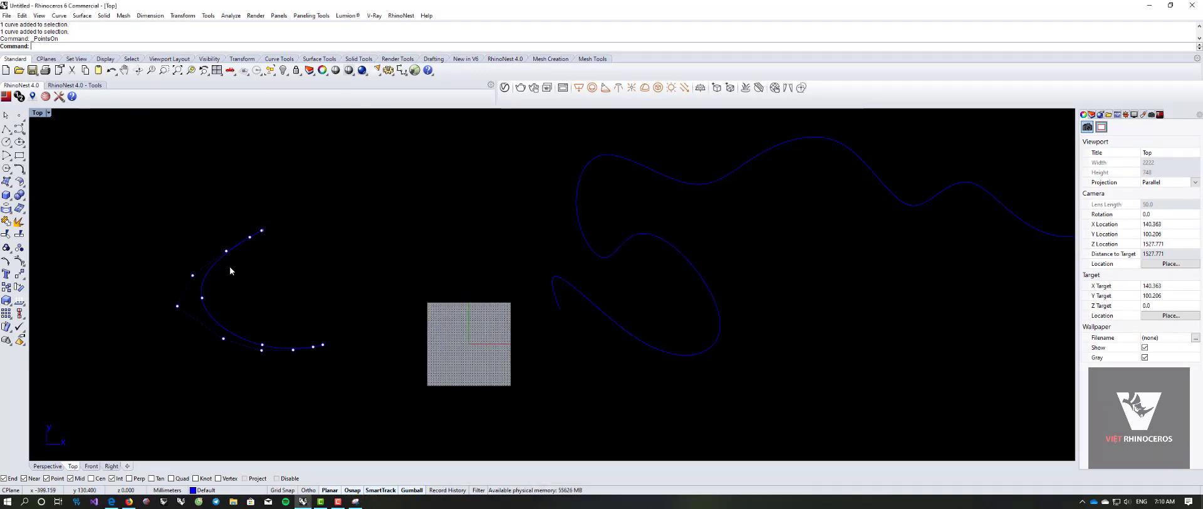
click(213, 274)
click(307, 228)
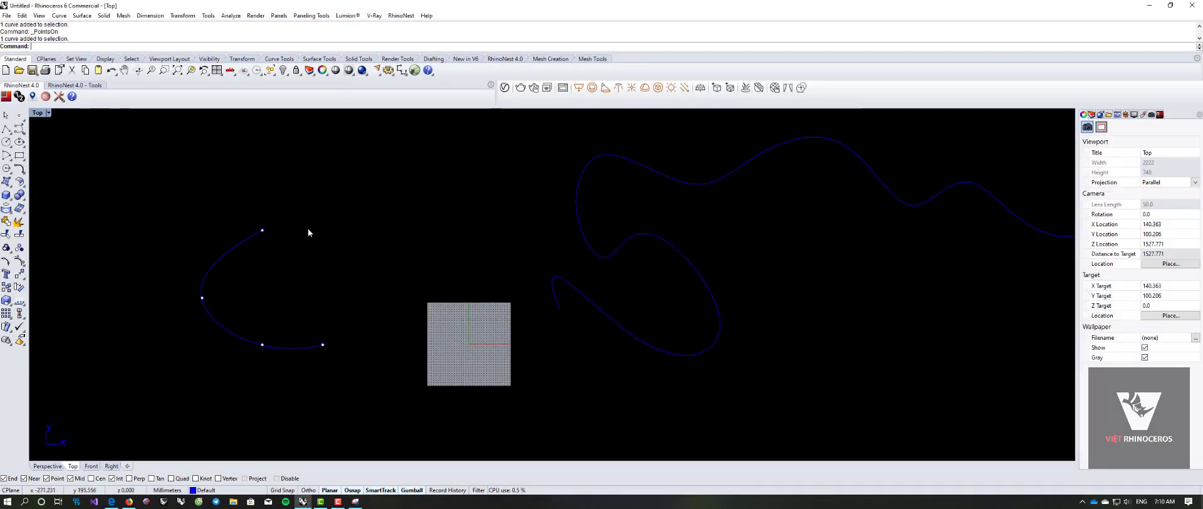
click(214, 266)
key(Delete)
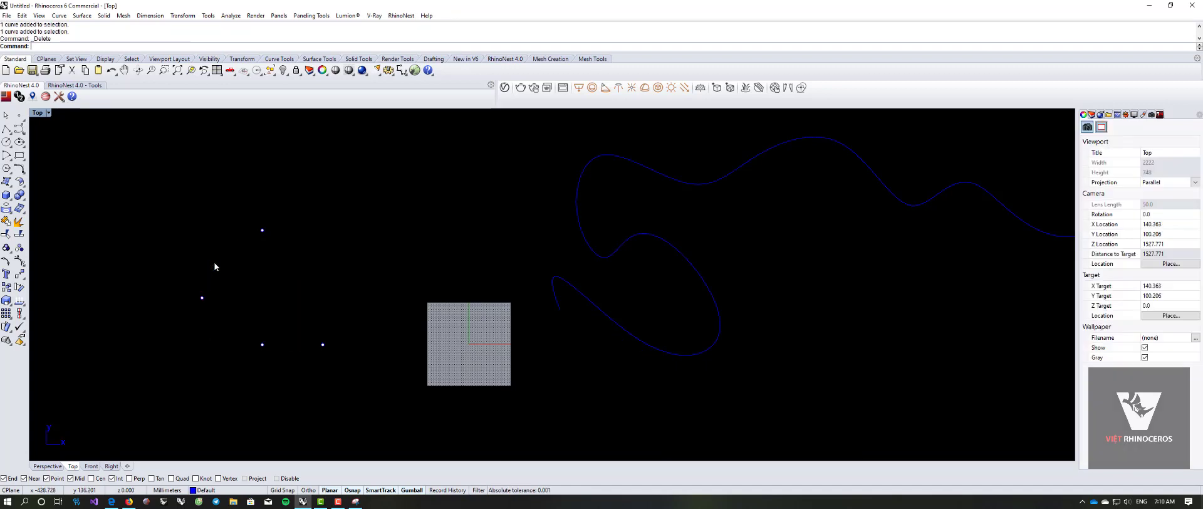
Step: Build a new curve through the same four points with Curve through points
click(20, 131)
click(33, 135)
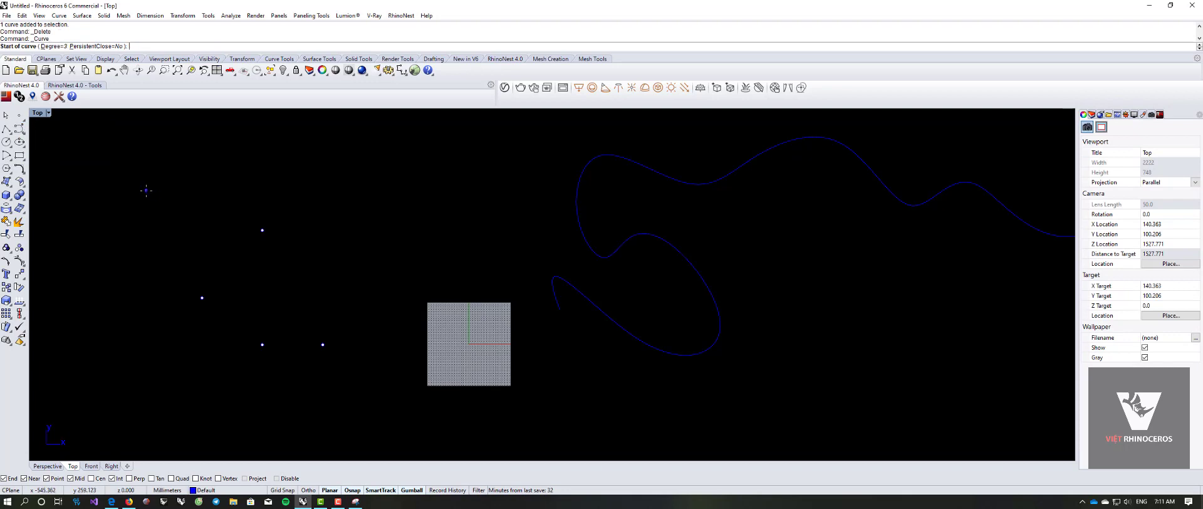
click(20, 131)
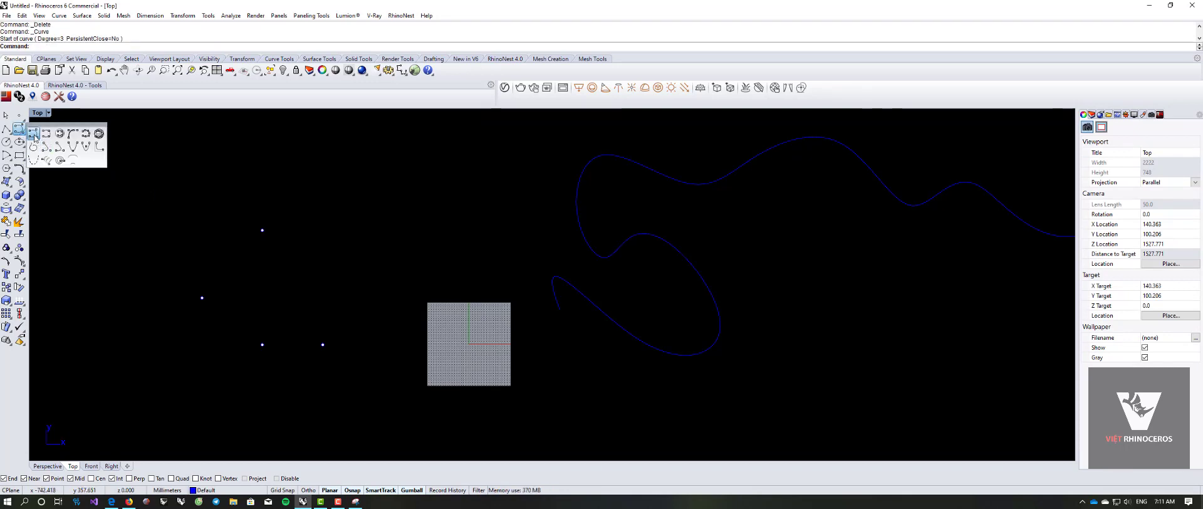
click(36, 139)
drag(156, 169, 427, 445)
key(Return)
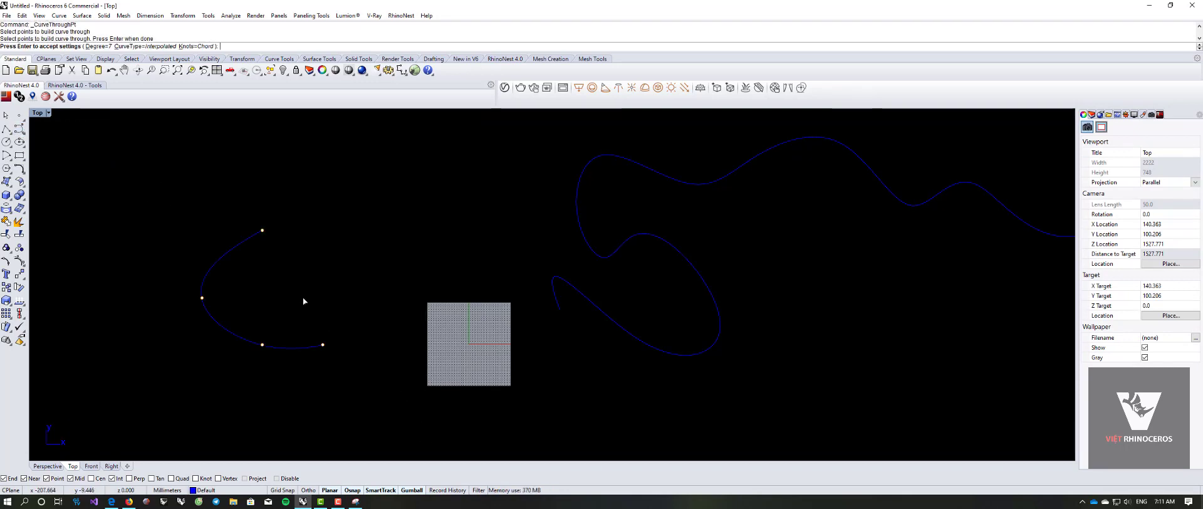
Step: Enter degree 2 for the new interpolated curve, finish it, and turn on its control points
click(102, 47)
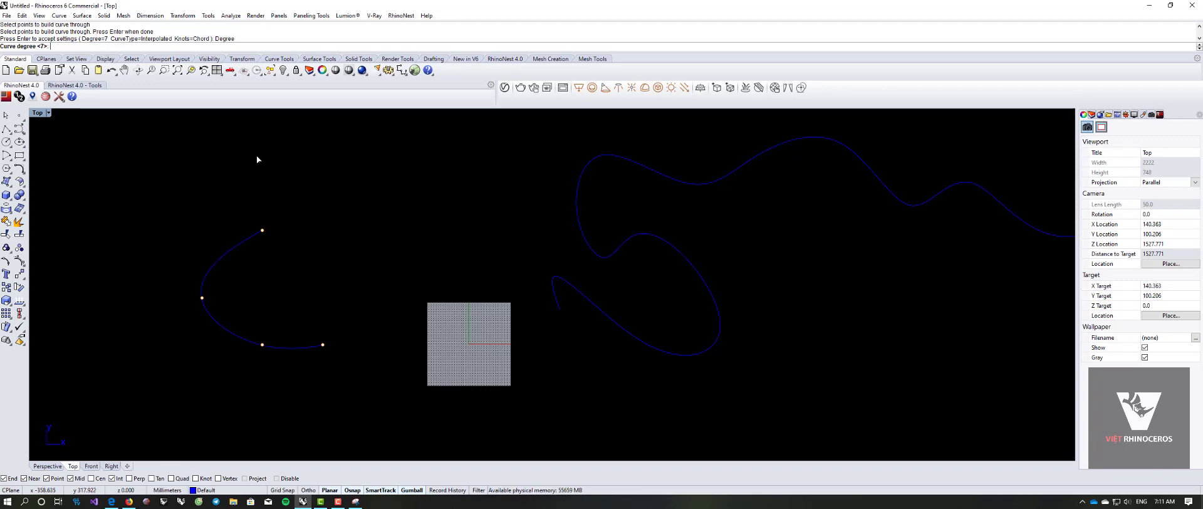
text(2)
key(Return)
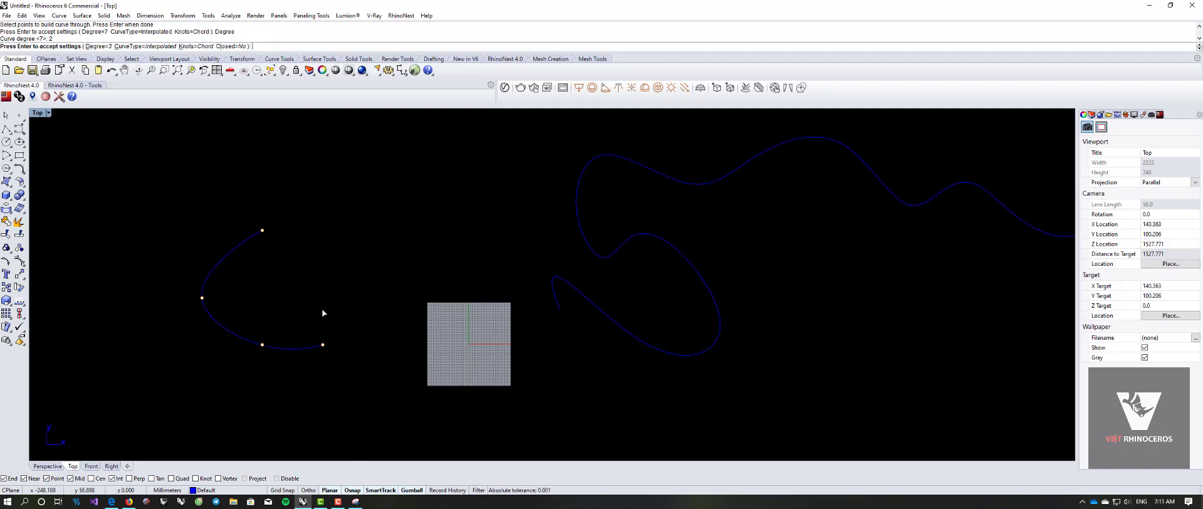
key(Return)
click(283, 349)
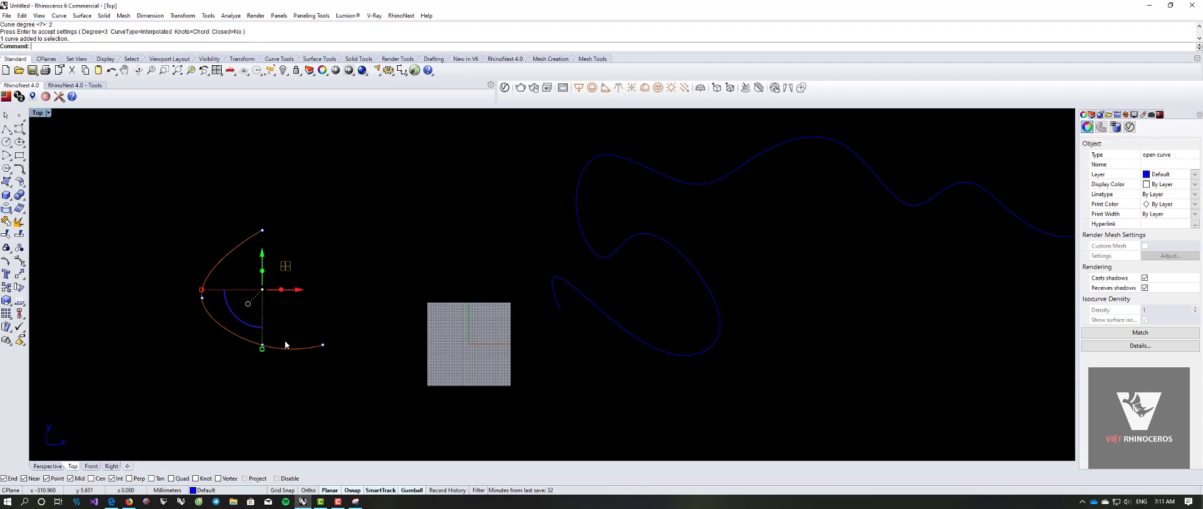
key(F10)
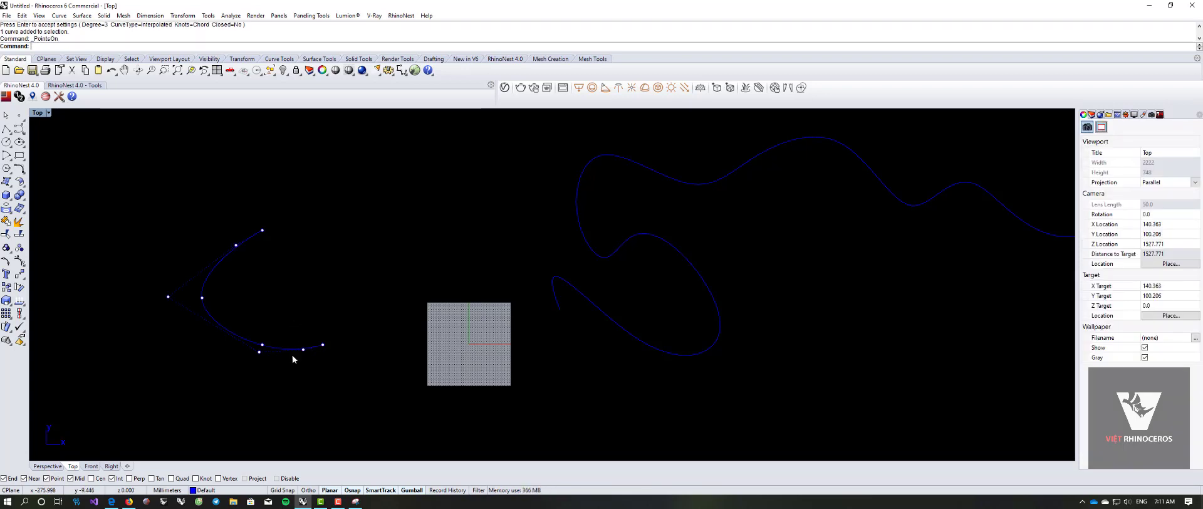
Step: Switch to Snipping Tool, place the degree-7 capture beside the new curve, and trace its outer control points with the red pen
click(356, 501)
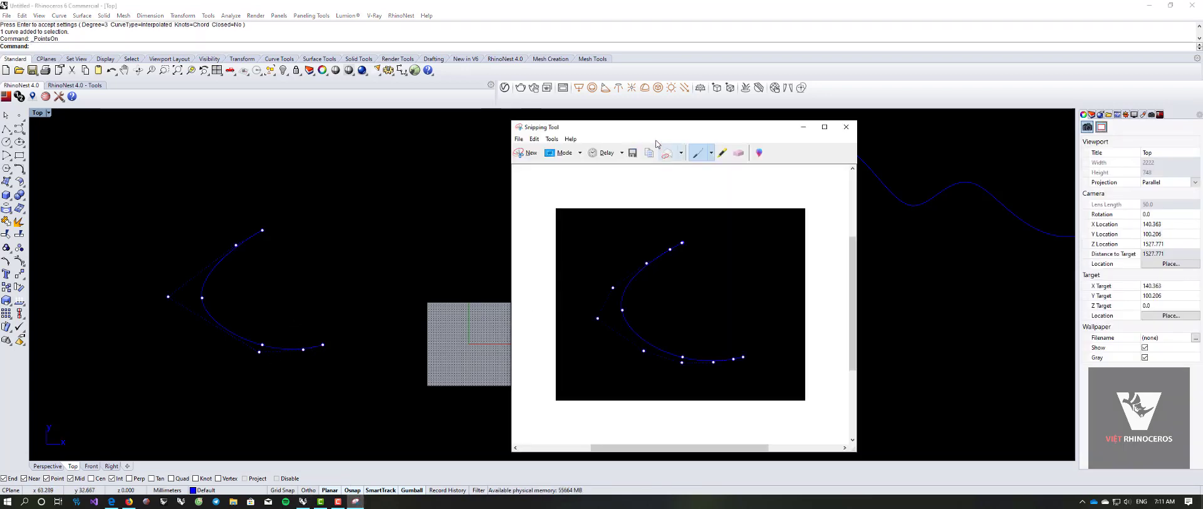
drag(652, 134, 499, 141)
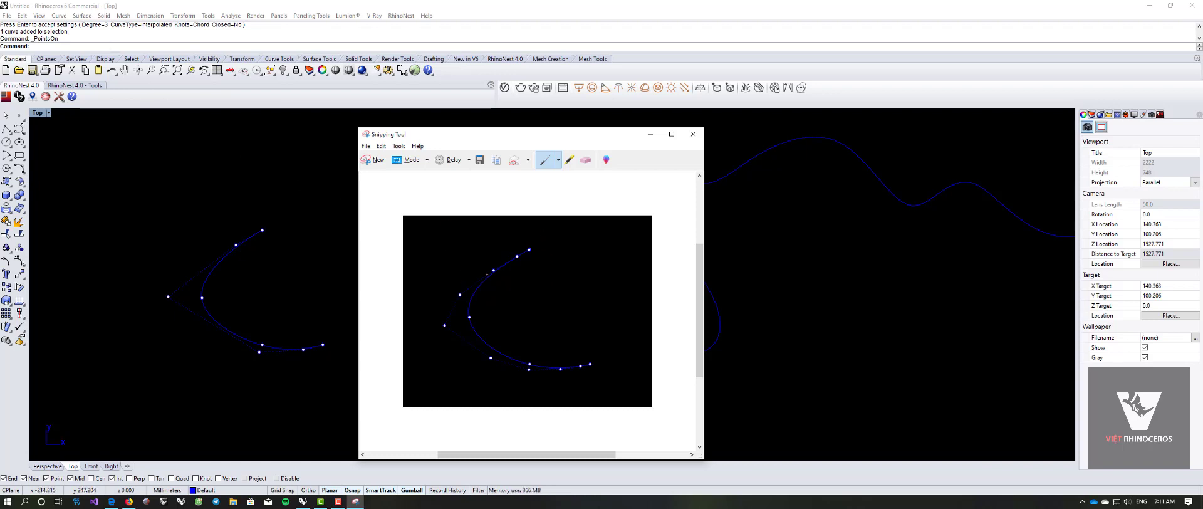
mouse_move(505, 261)
mouse_down()
mouse_move(447, 302)
mouse_move(445, 324)
mouse_move(530, 370)
mouse_up()
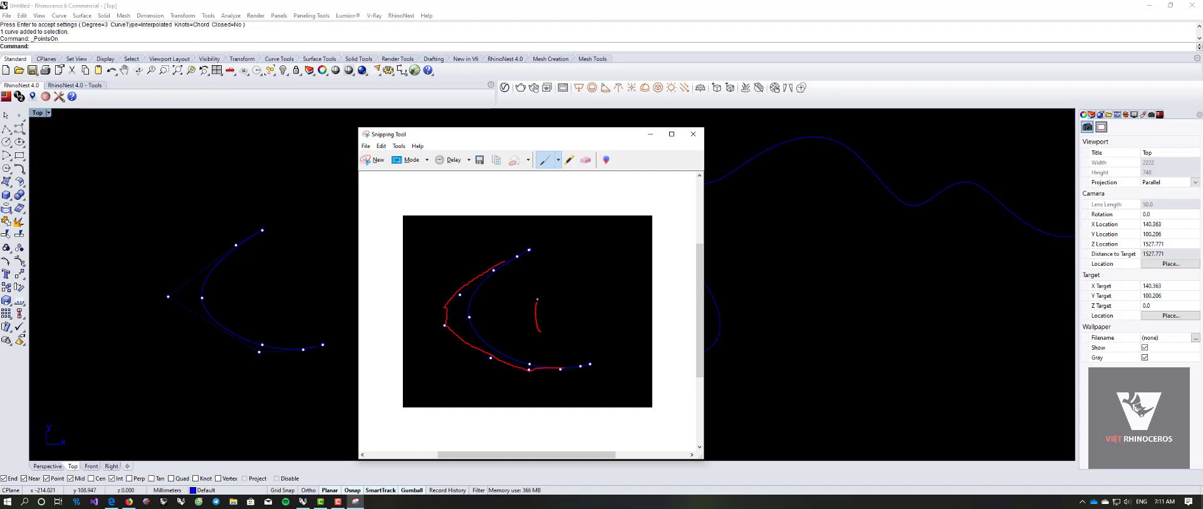
Step: Sketch comparison arcs and an angular polyline in red beside the captured curve, and close Snipping Tool without saving the snip
drag(529, 305, 538, 354)
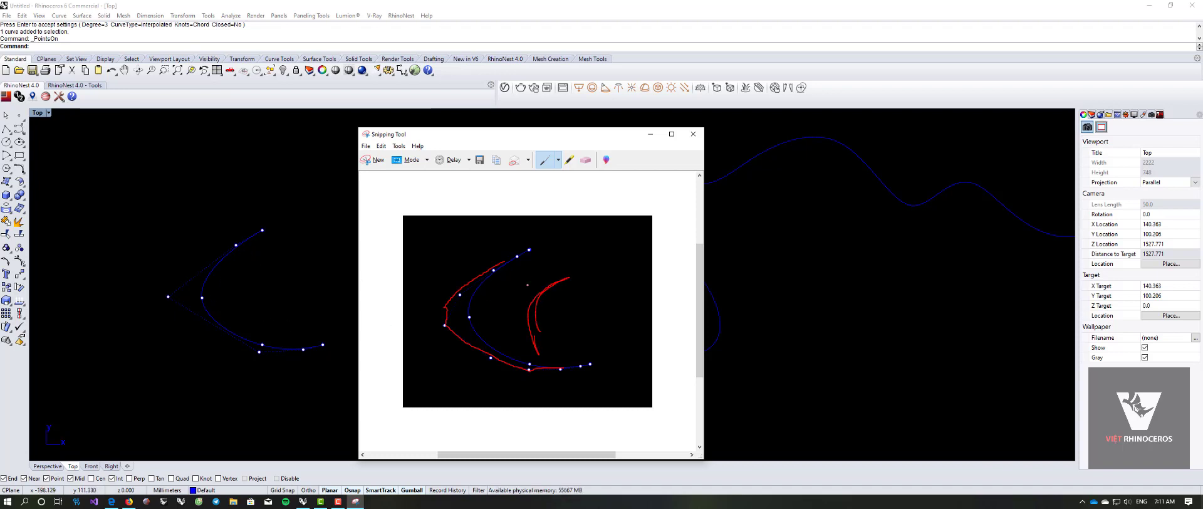
mouse_move(607, 237)
mouse_down()
mouse_move(569, 262)
mouse_move(609, 238)
mouse_move(566, 263)
mouse_move(585, 315)
mouse_move(616, 315)
mouse_up()
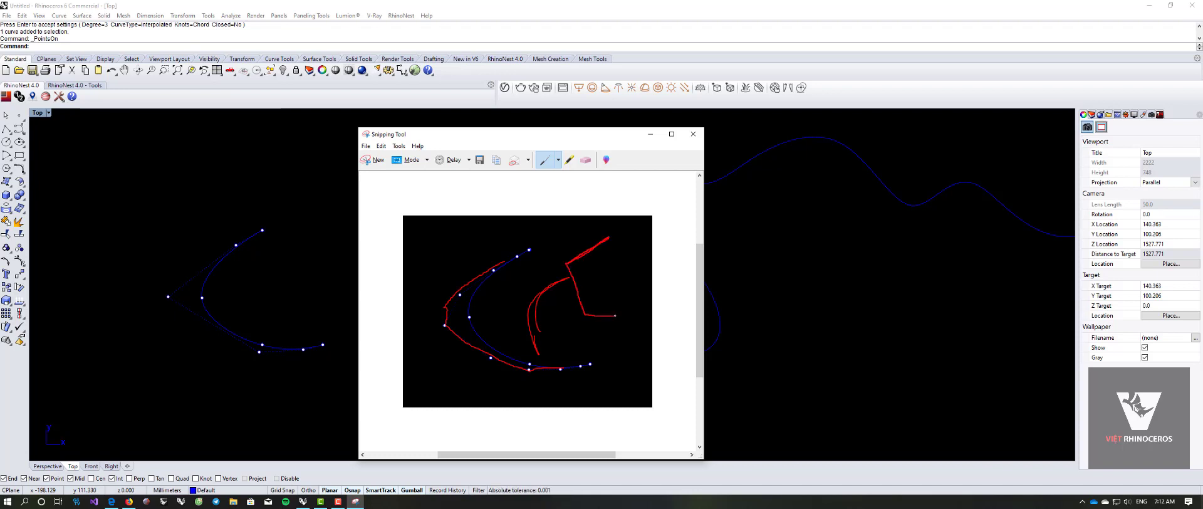
click(693, 134)
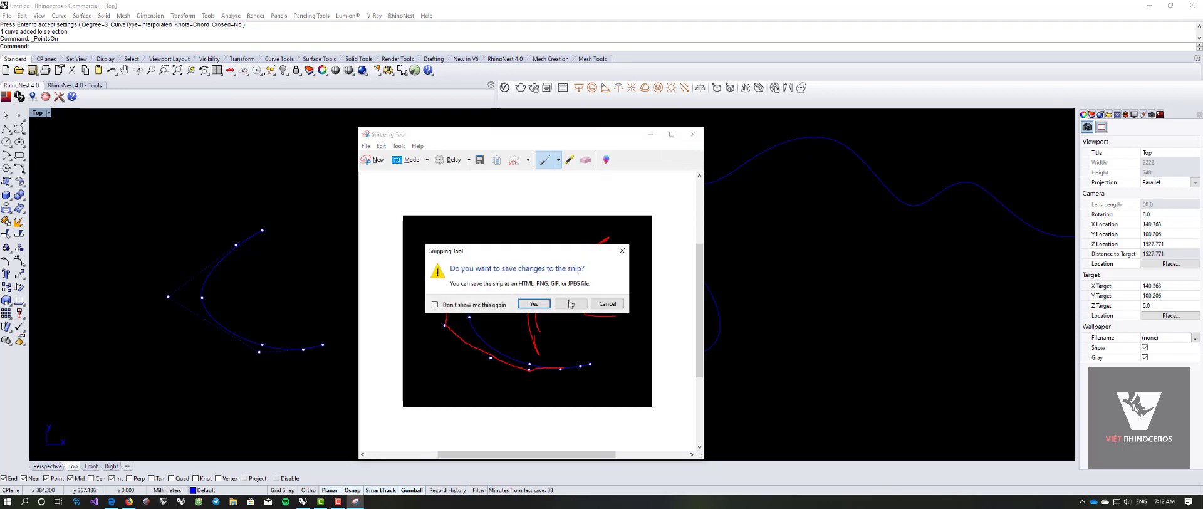
click(568, 303)
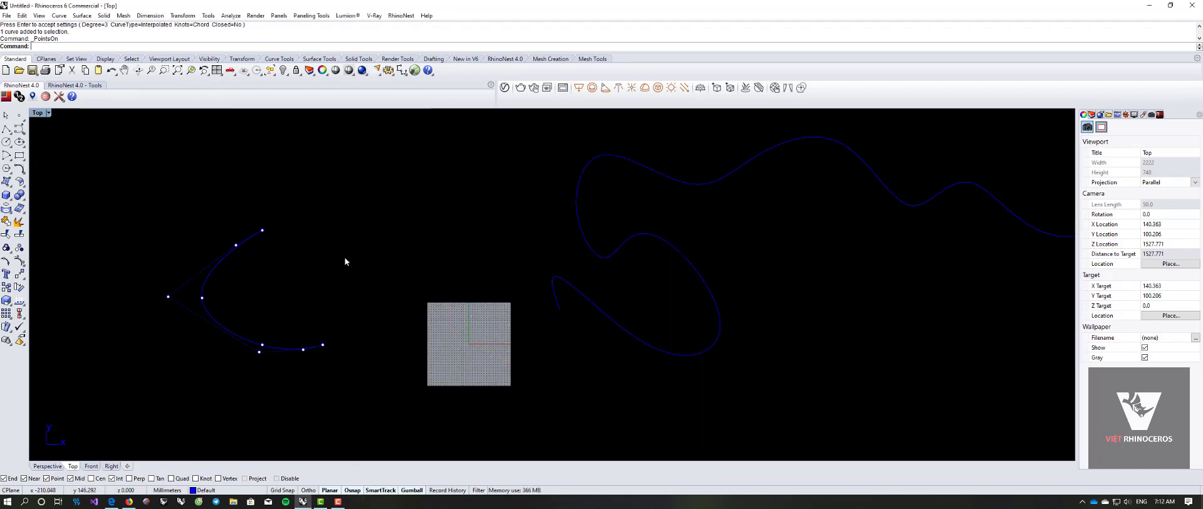
Step: Undo the curve through the four points and start a degree-3 interpolated curve with four zigzag points above them
key(ctrl+z)
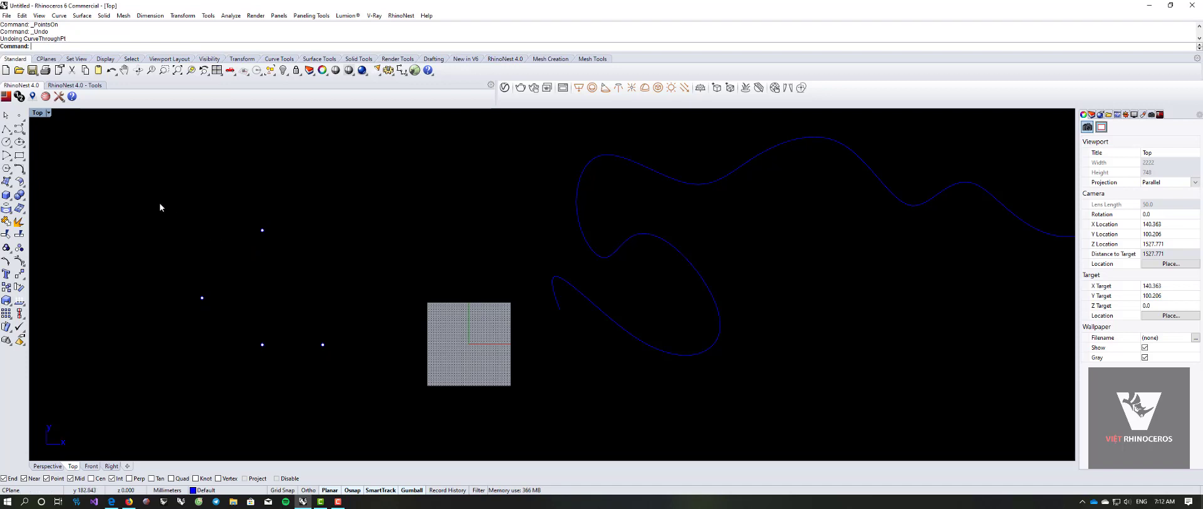
click(23, 132)
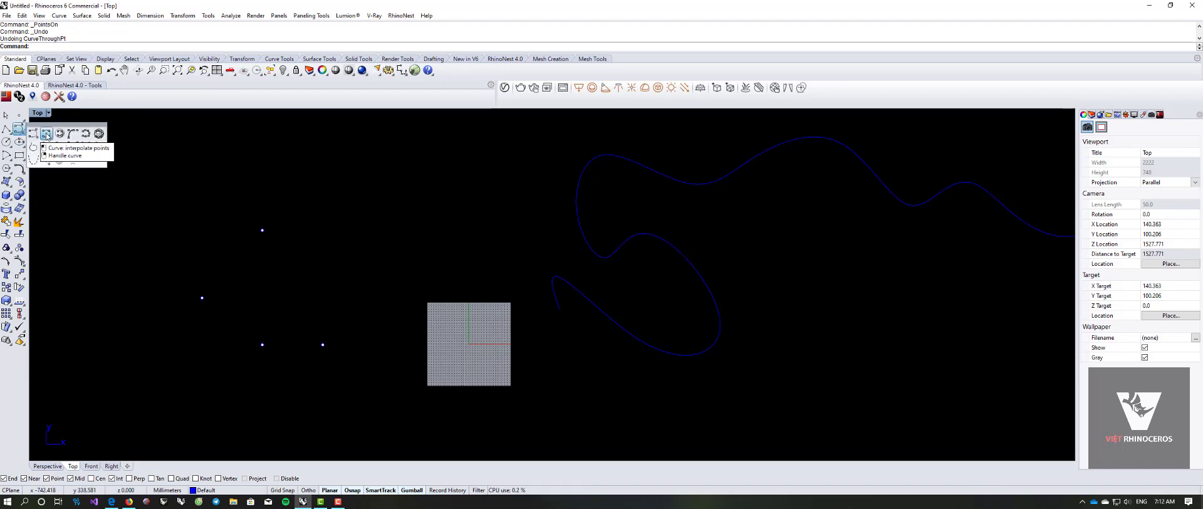
click(47, 134)
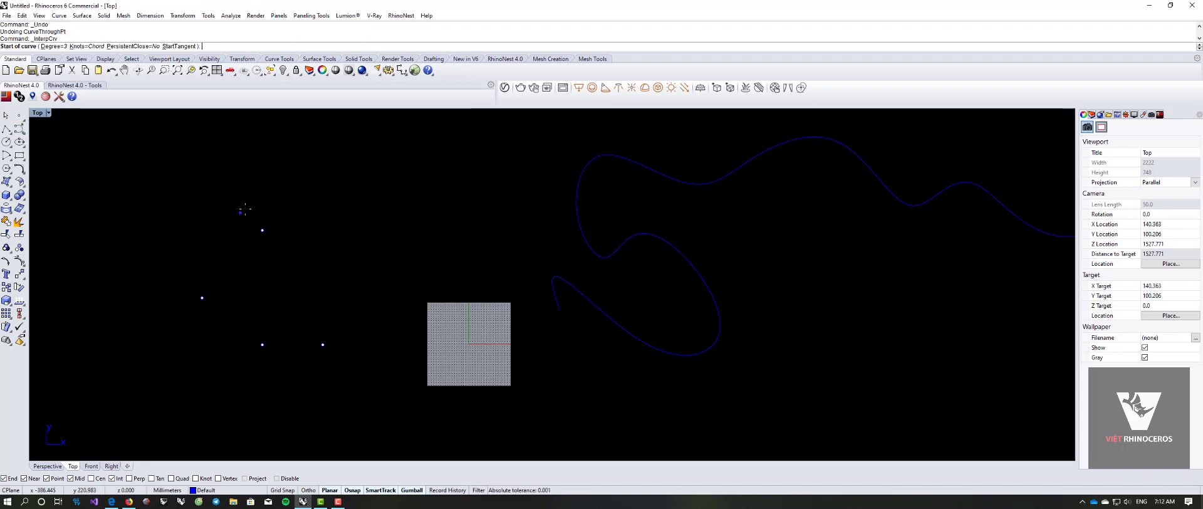
right_drag(270, 186, 265, 226)
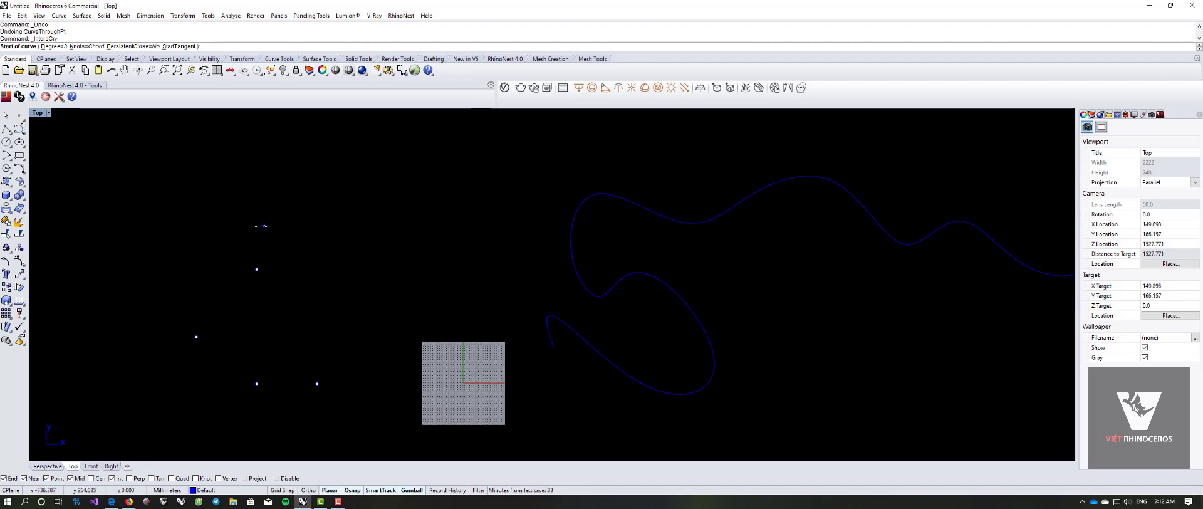
click(180, 251)
click(262, 171)
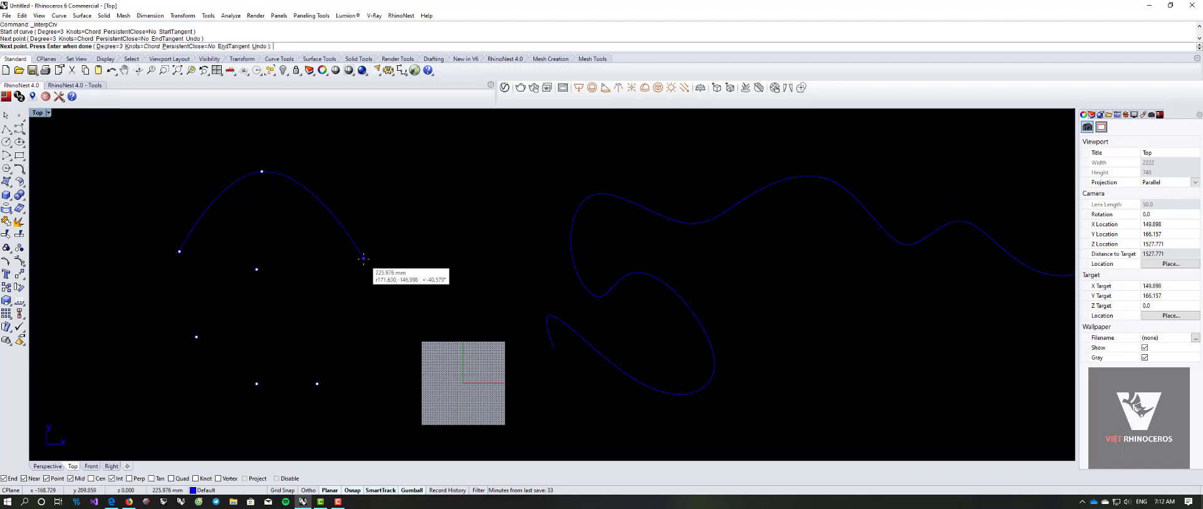
click(363, 257)
click(426, 162)
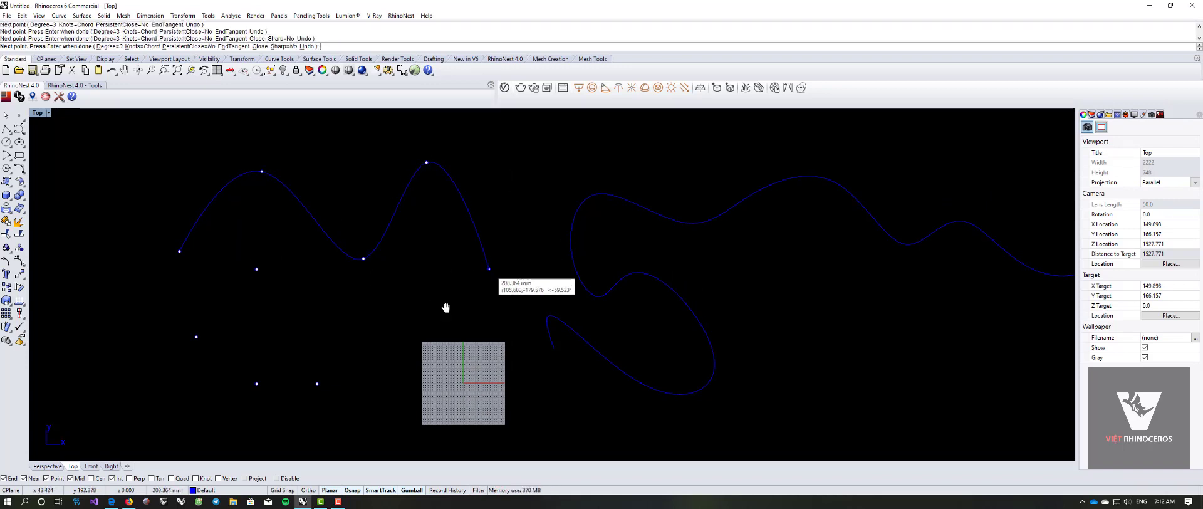
Step: Continue the interpolated curve with more wavy points rising above the older freeform curve, finish it, and select it
right_drag(446, 307, 311, 395)
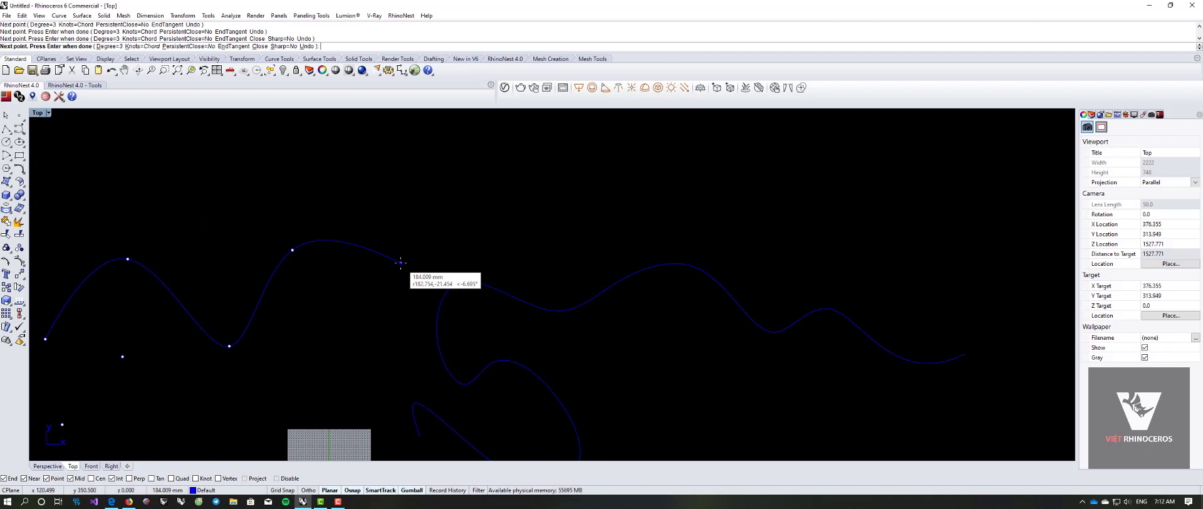
click(400, 262)
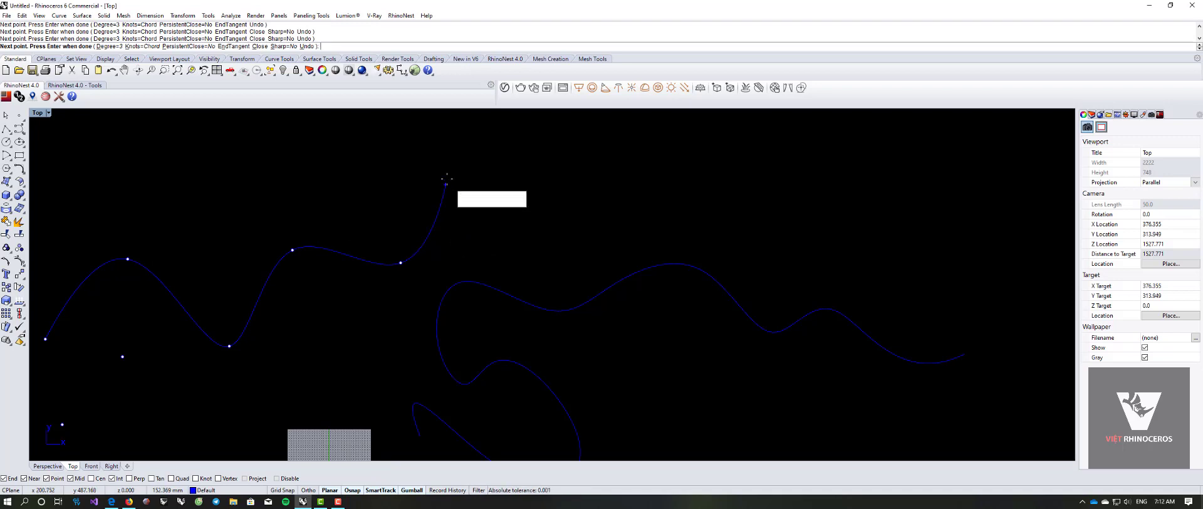
click(422, 186)
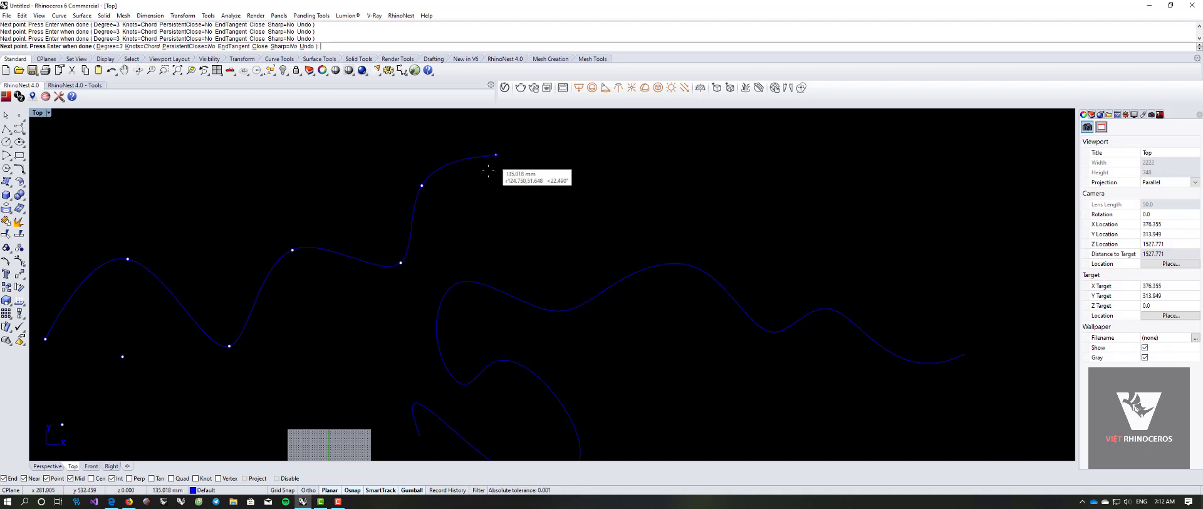
click(487, 173)
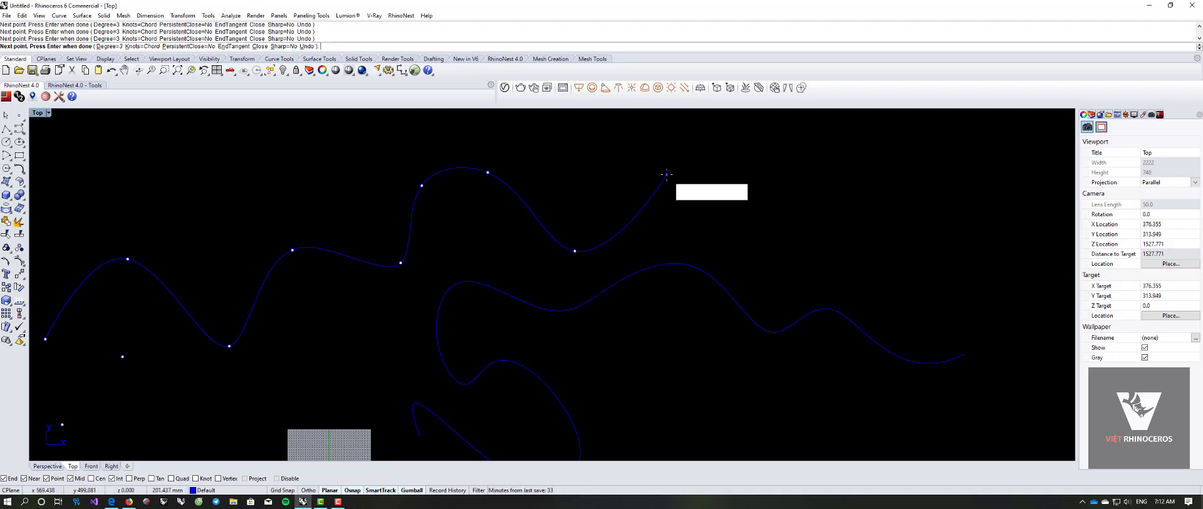
click(620, 153)
key(Return)
scroll(559, 236, down, 5)
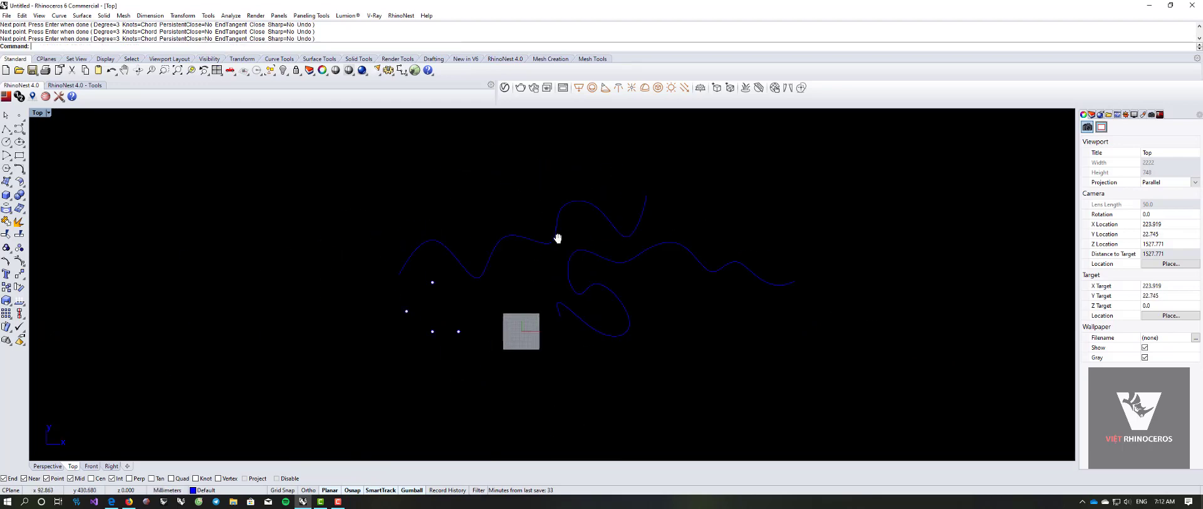
scroll(499, 280, up, 3)
scroll(479, 278, down, 2)
click(478, 278)
scroll(532, 261, down, 3)
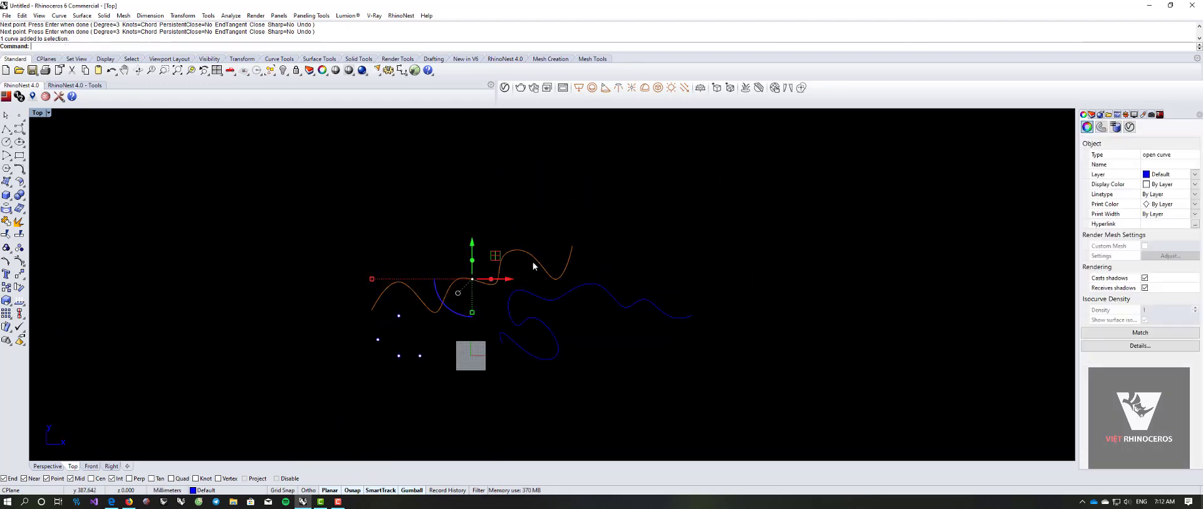
Step: Start another degree-3 interpolated curve up and to the right of the existing curves with five zigzag points
key(Return)
click(537, 273)
click(604, 192)
click(630, 280)
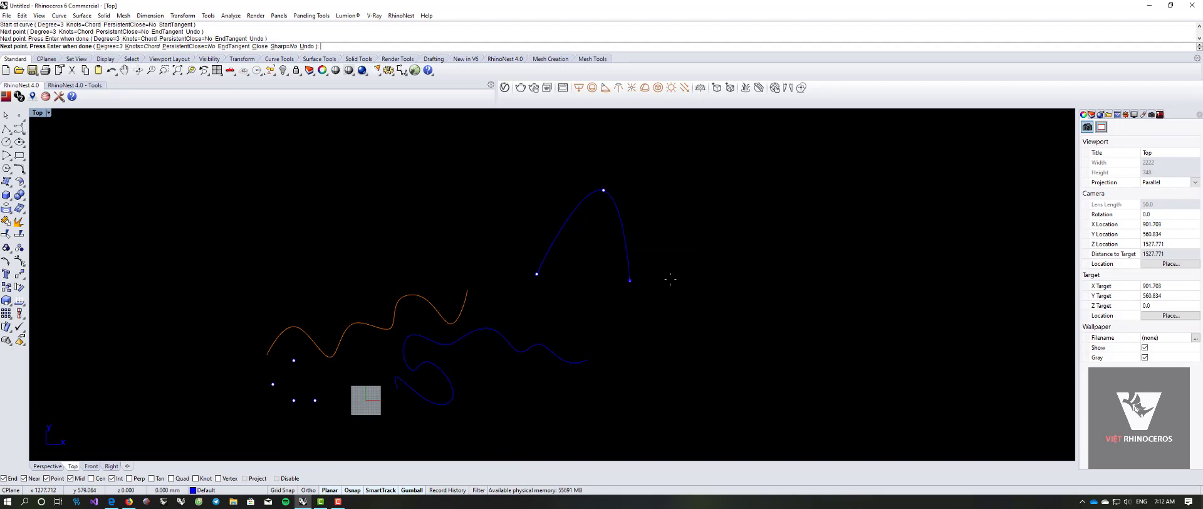
click(694, 206)
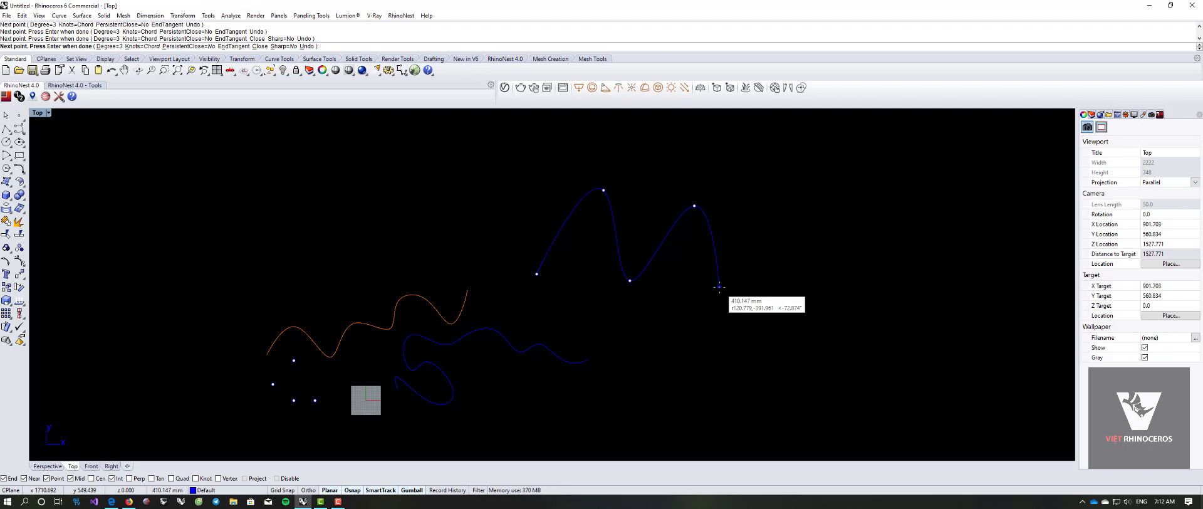
click(713, 290)
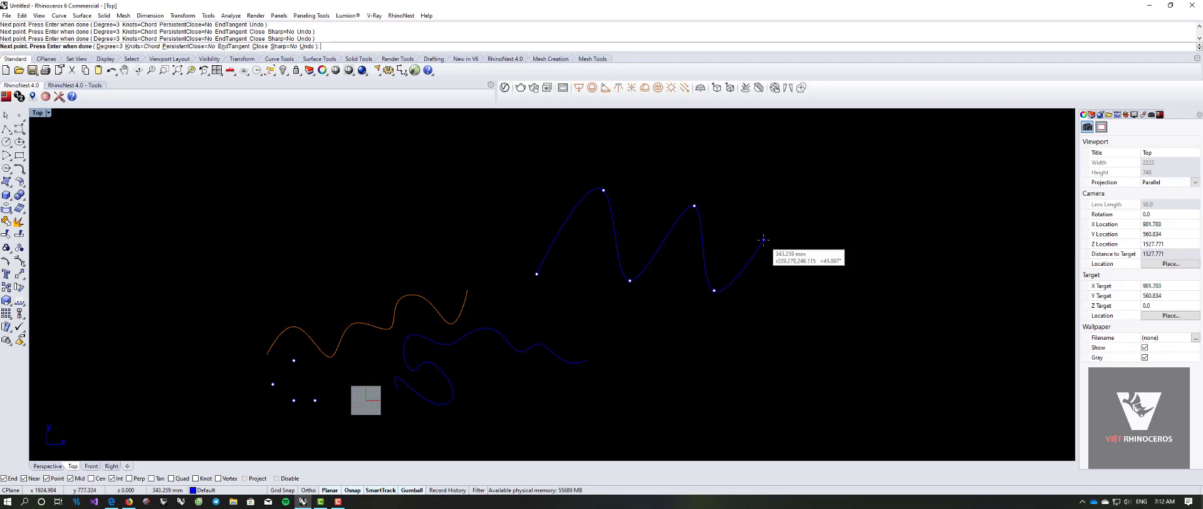
Step: Extend the zigzag curve with five more points that rise and loop back down in a large arc, and finish it
click(780, 287)
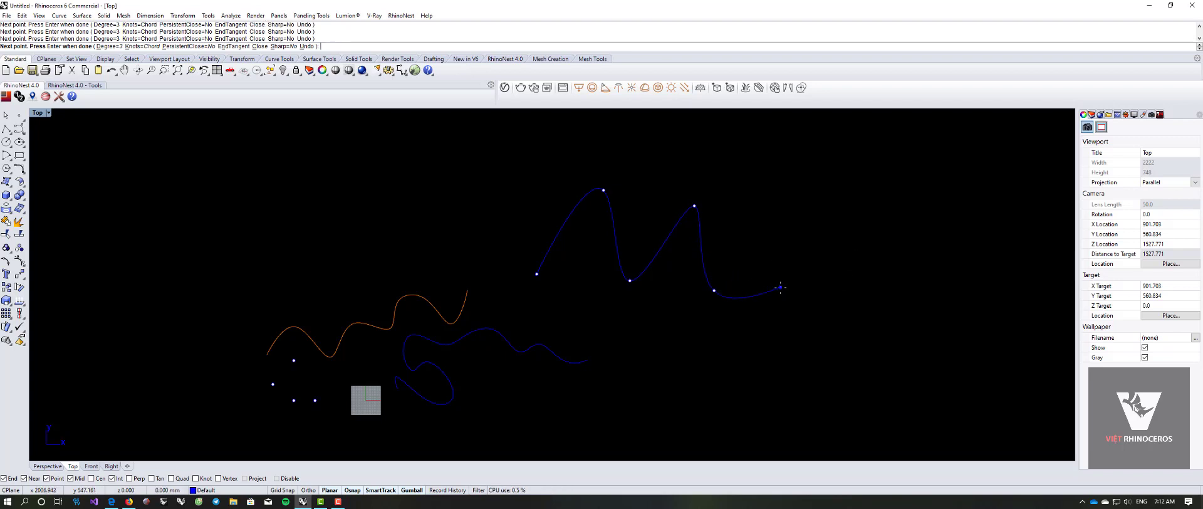
click(815, 203)
click(801, 146)
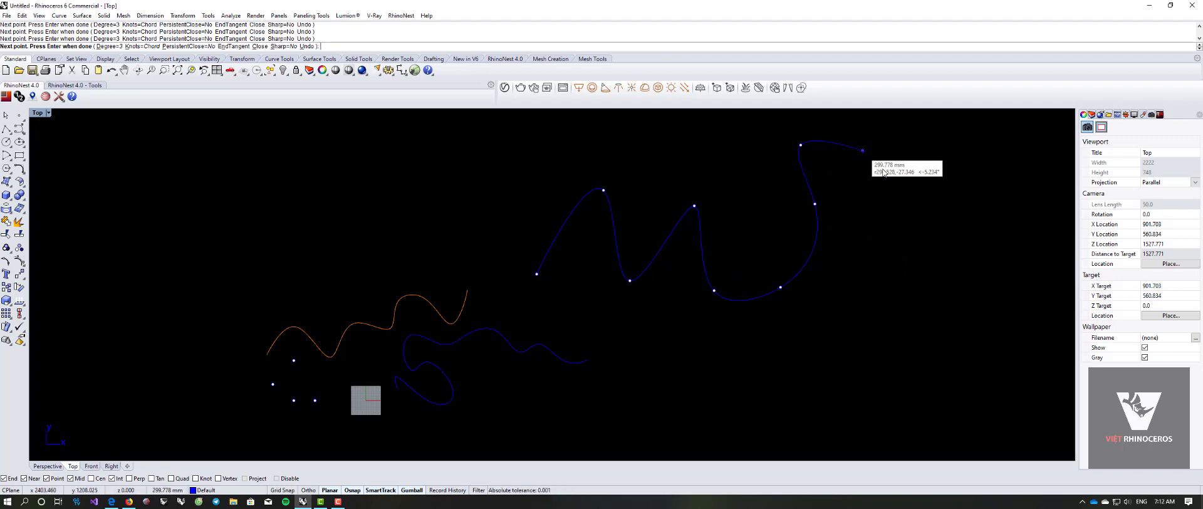
click(917, 233)
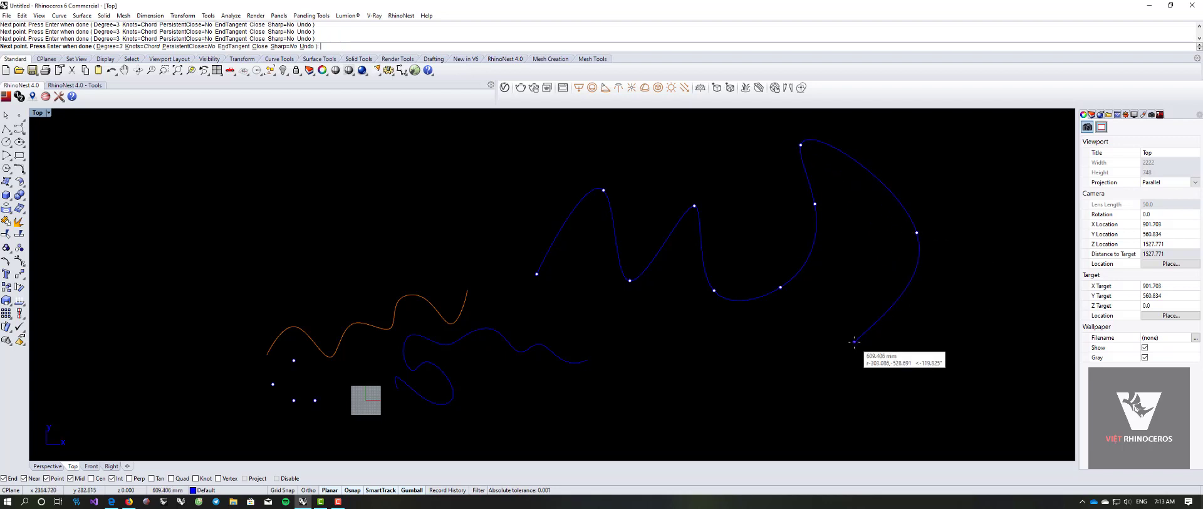
click(855, 342)
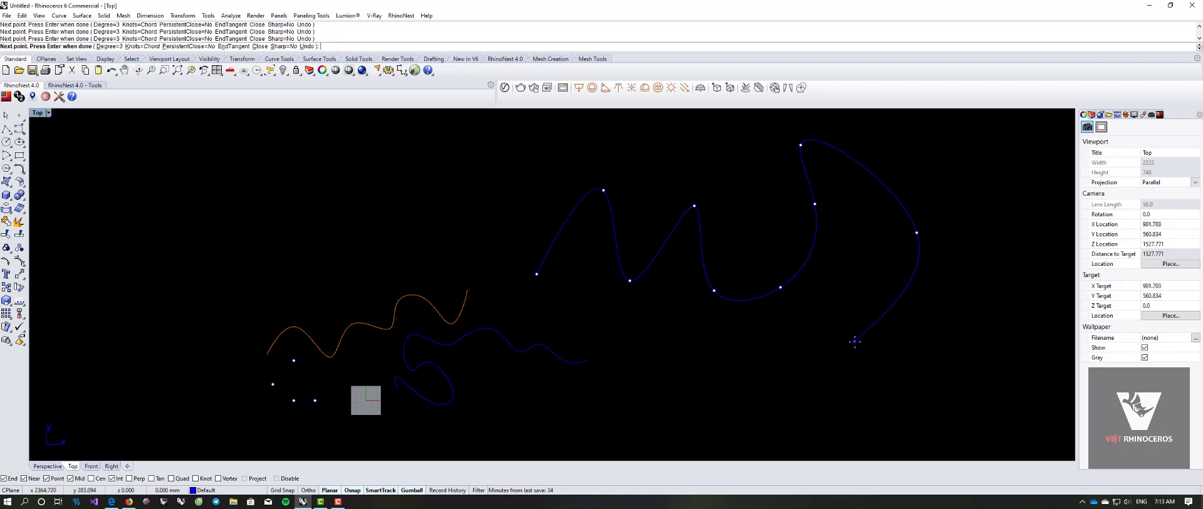
key(Return)
scroll(875, 342, down, 2)
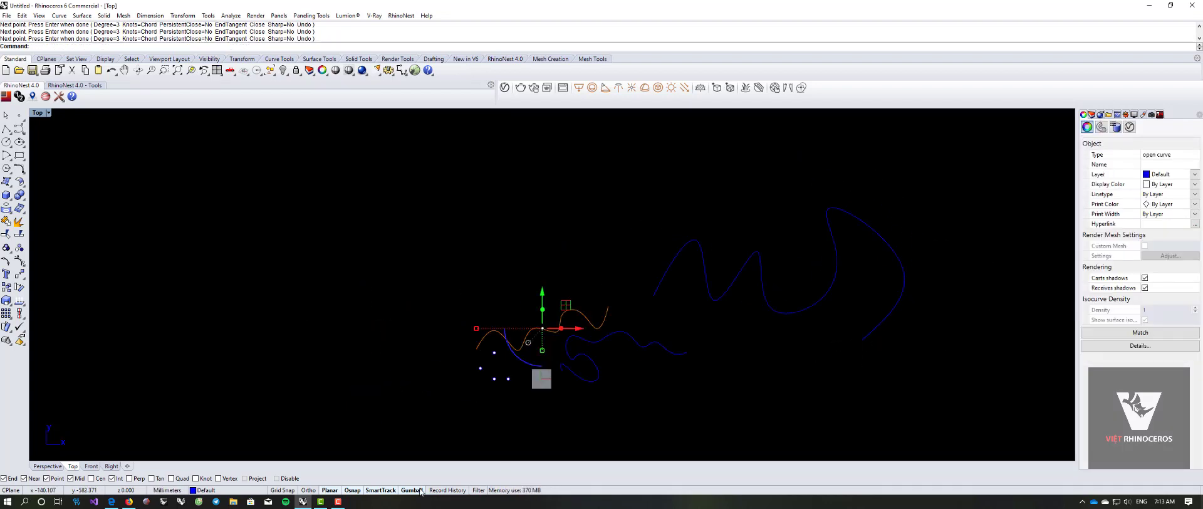
click(302, 502)
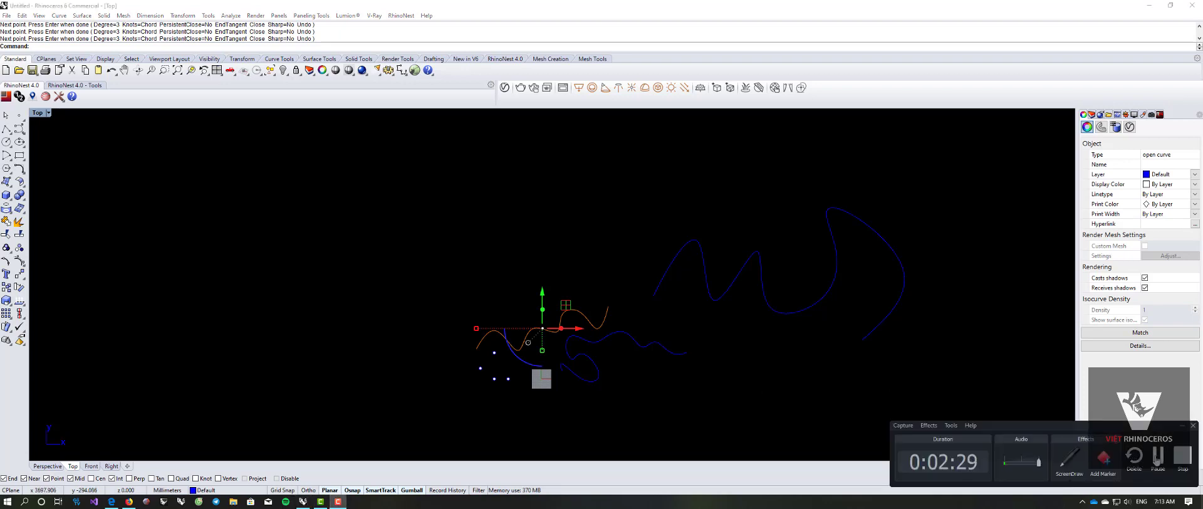
click(1157, 457)
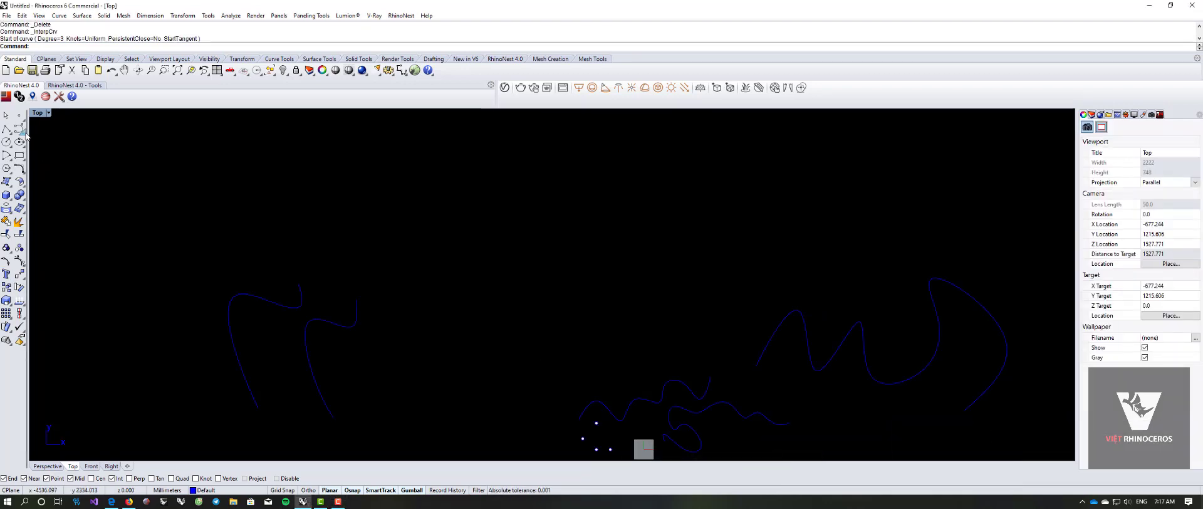
Step: Start a Handle Curve above the two hook-shaped curves, placing its first two curve points and their handles to form an arch
click(22, 131)
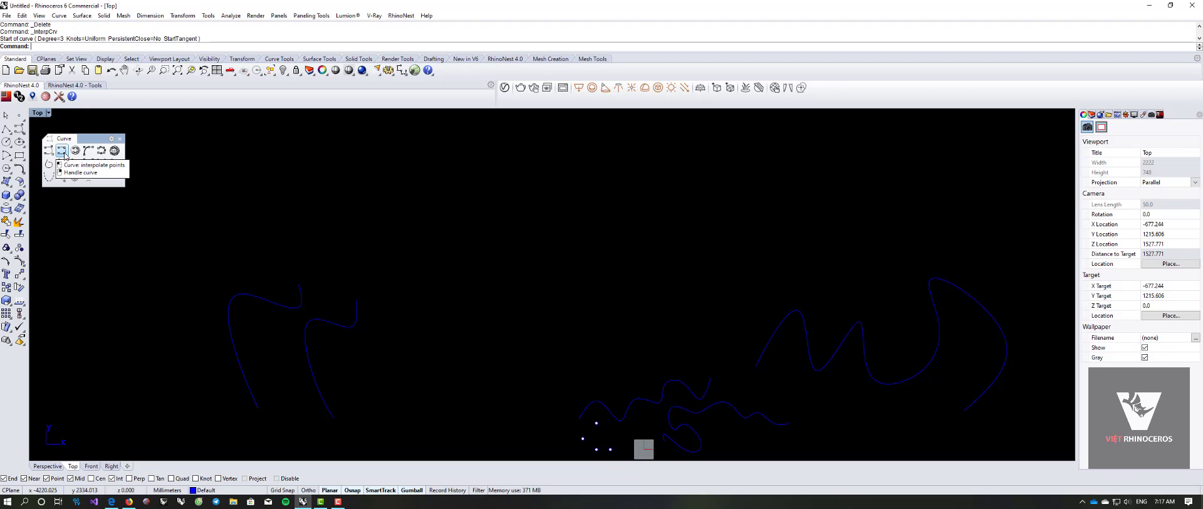
right_click(64, 155)
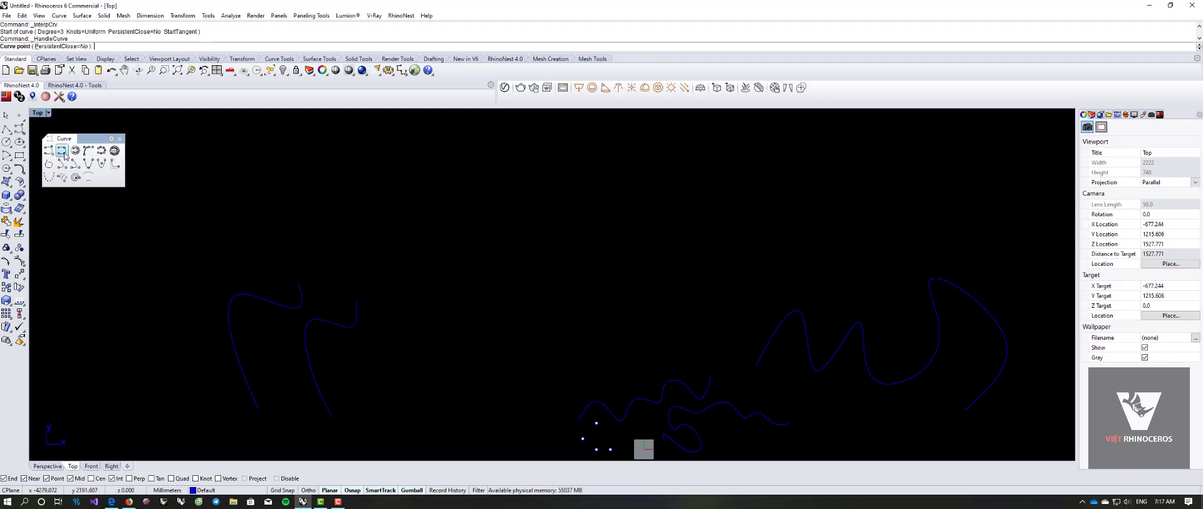
click(181, 257)
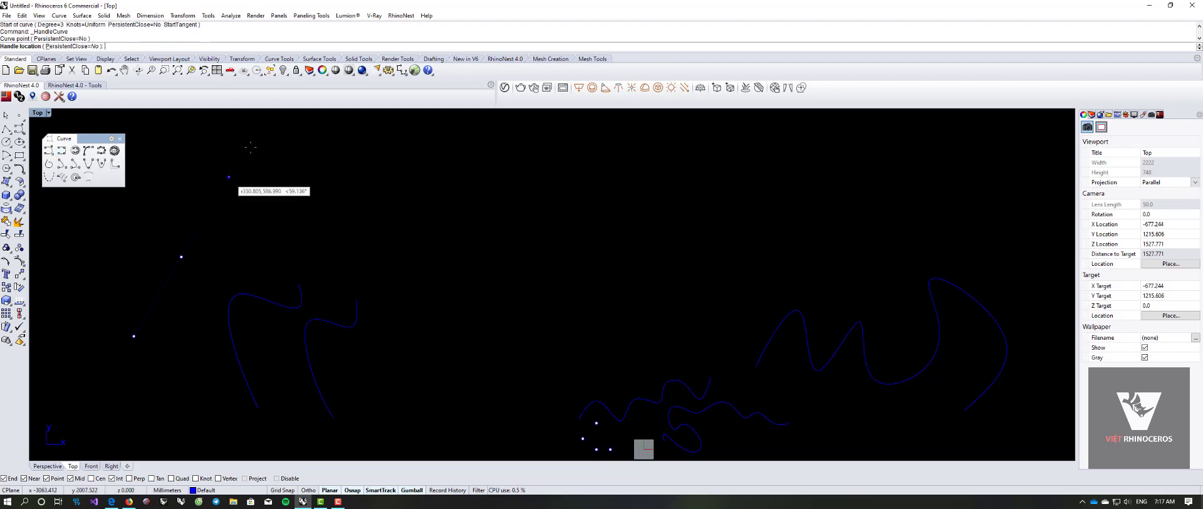
click(238, 143)
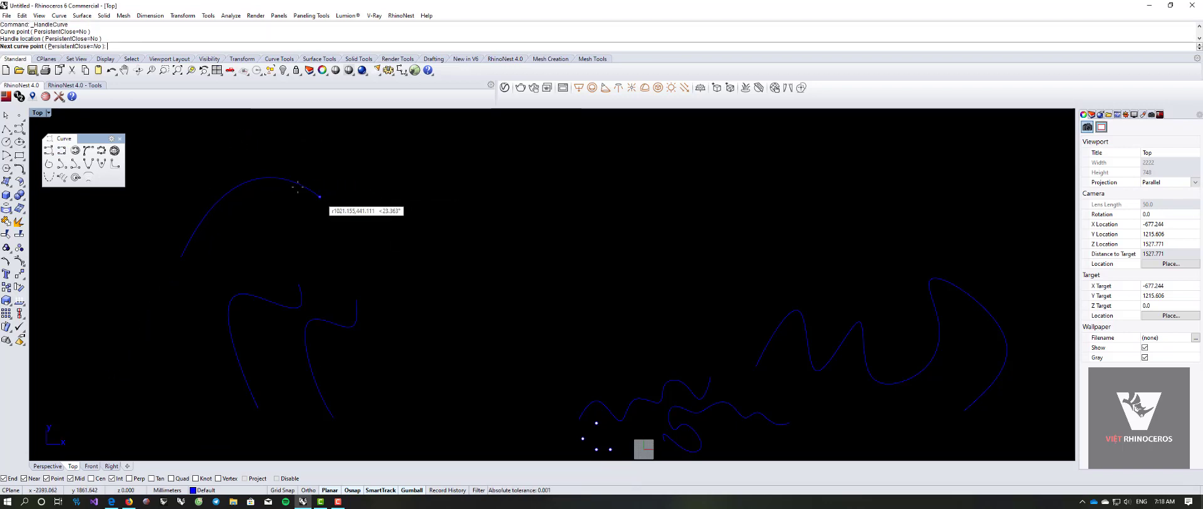
click(359, 220)
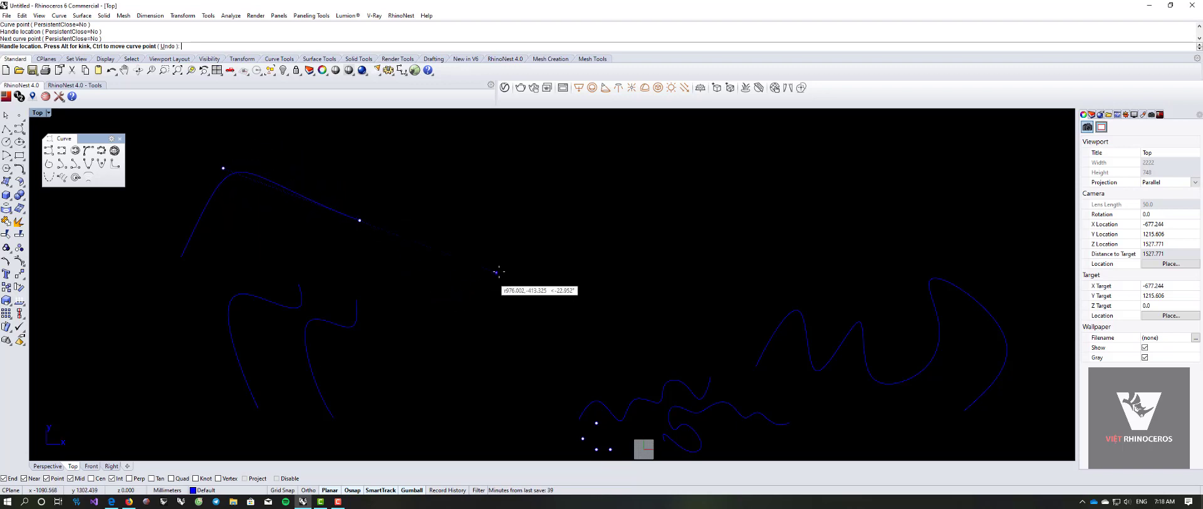
right_drag(436, 348, 437, 375)
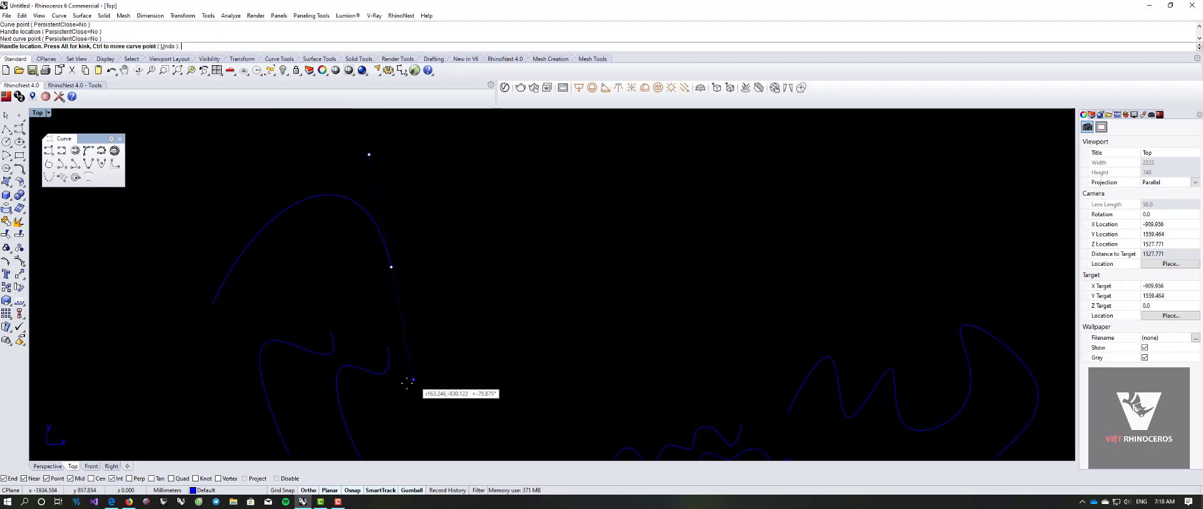
click(424, 379)
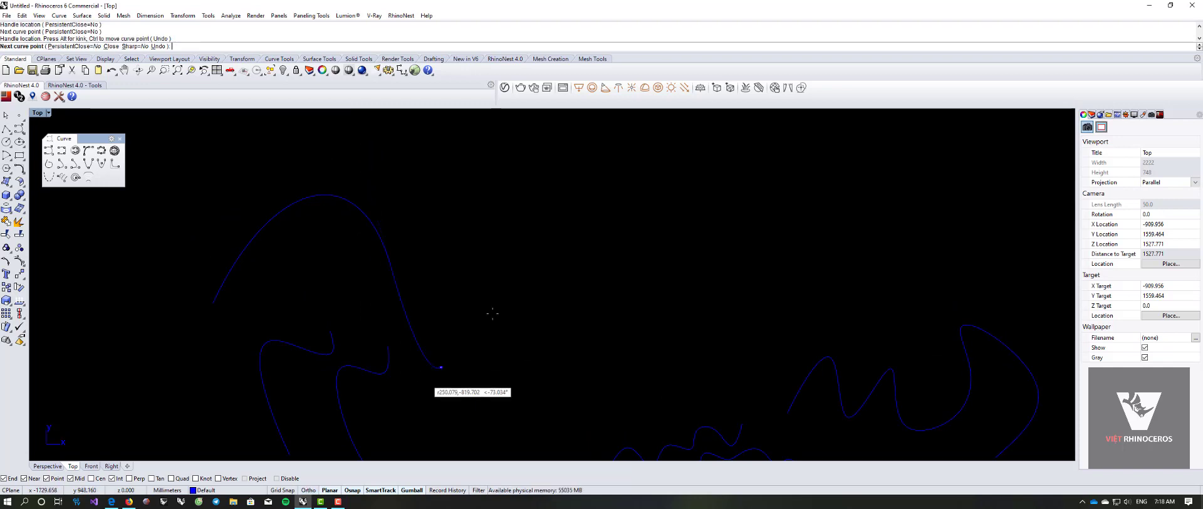
Step: Extend the handle curve with a second tall arch that sweeps back down toward the hook-shaped curves, and finish it
click(579, 165)
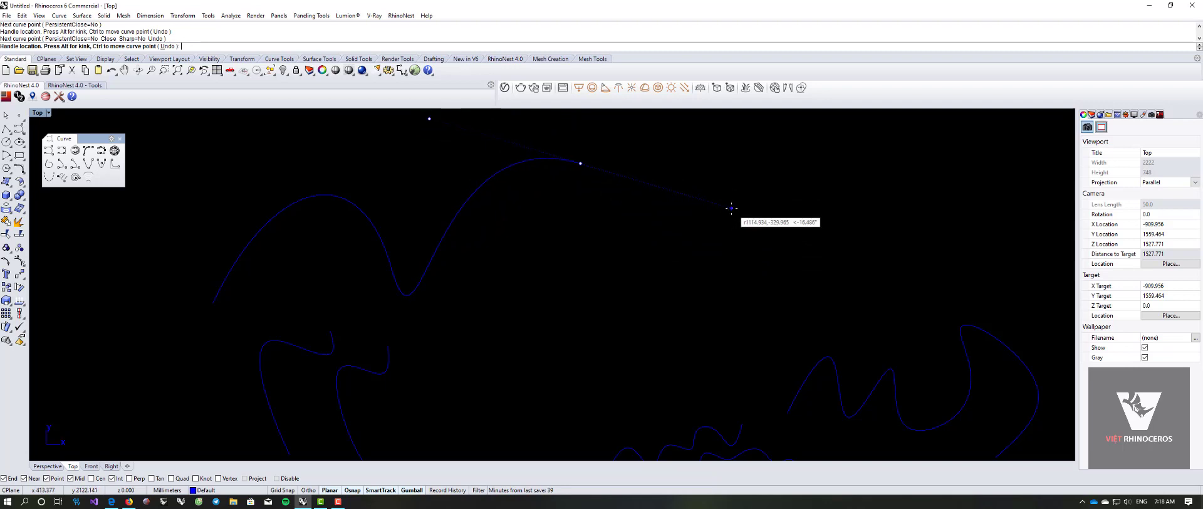
click(732, 207)
click(552, 367)
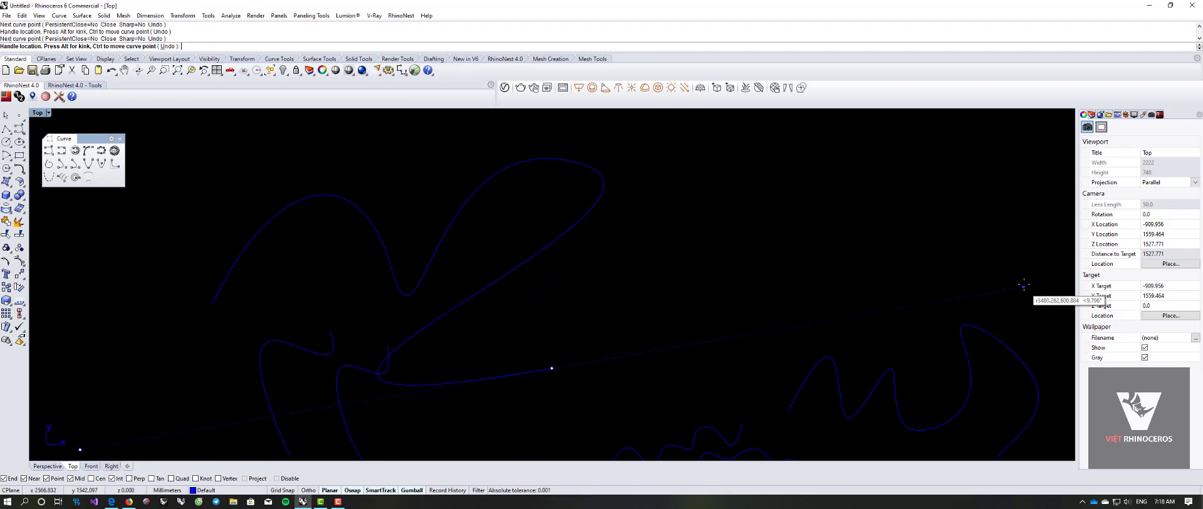
scroll(646, 395, down, 3)
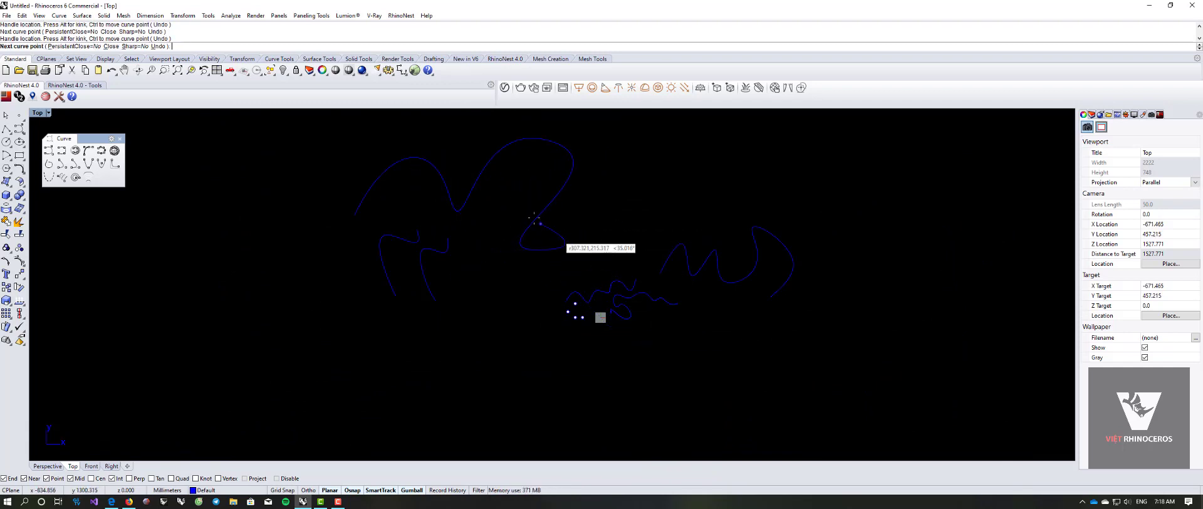
click(574, 247)
key(Return)
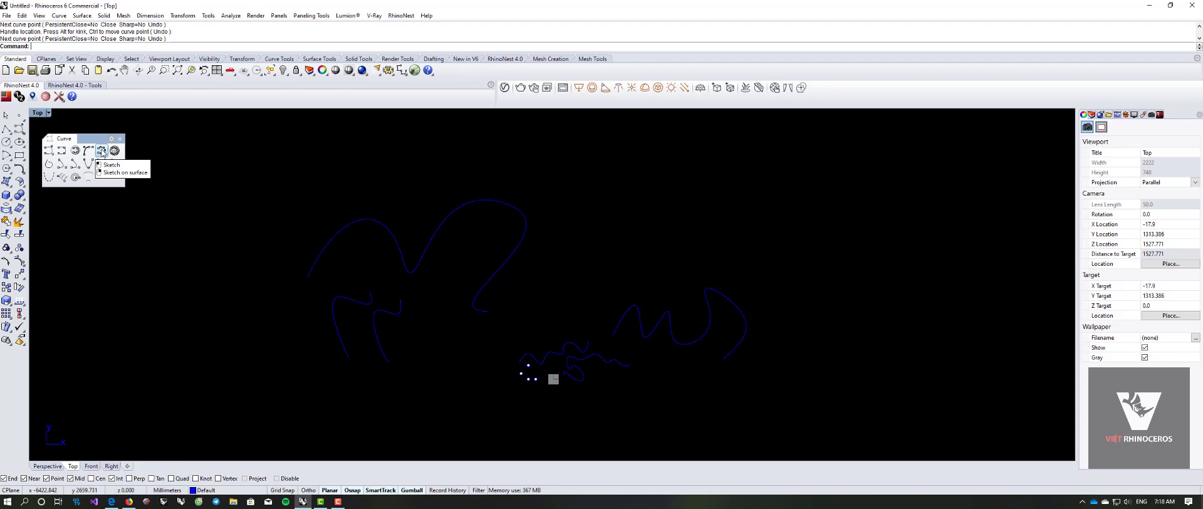
Step: With the Sketch tool, draw a freehand zigzag running into large overlapping loops, and a wavy stroke beside the interpolated zigzag curve
click(103, 153)
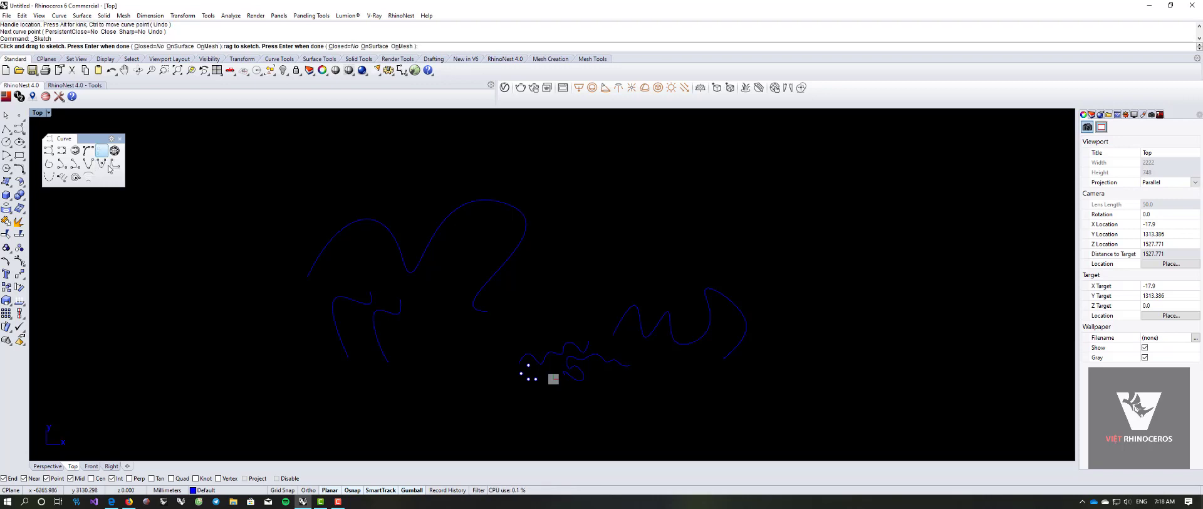
right_drag(431, 204, 268, 277)
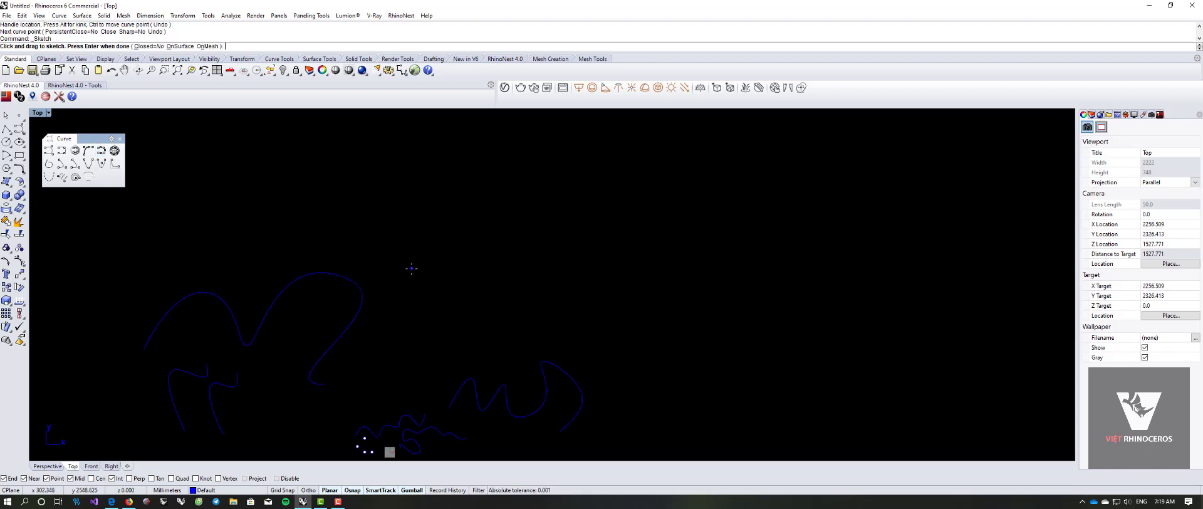
mouse_move(411, 268)
mouse_down()
mouse_move(436, 278)
mouse_move(499, 257)
mouse_move(590, 276)
mouse_move(668, 216)
mouse_move(735, 278)
mouse_move(628, 284)
mouse_move(589, 311)
mouse_up()
right_drag(670, 290, 406, 231)
mouse_move(403, 332)
mouse_down()
mouse_move(426, 284)
mouse_move(440, 337)
mouse_move(492, 292)
mouse_move(517, 313)
mouse_move(519, 346)
mouse_move(522, 293)
mouse_move(544, 331)
mouse_move(579, 307)
mouse_up()
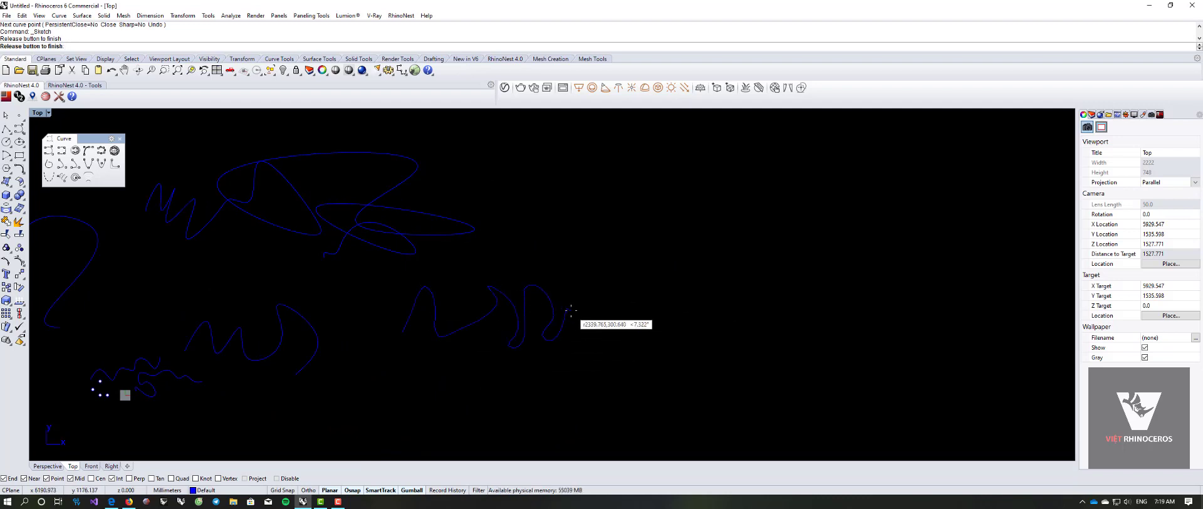
Step: Sketch a signature-like stroke starting with a star-shaped loop below the wavy curves, plus a nearly straight stroke and long sweeping curves beside it
right_drag(488, 375, 547, 229)
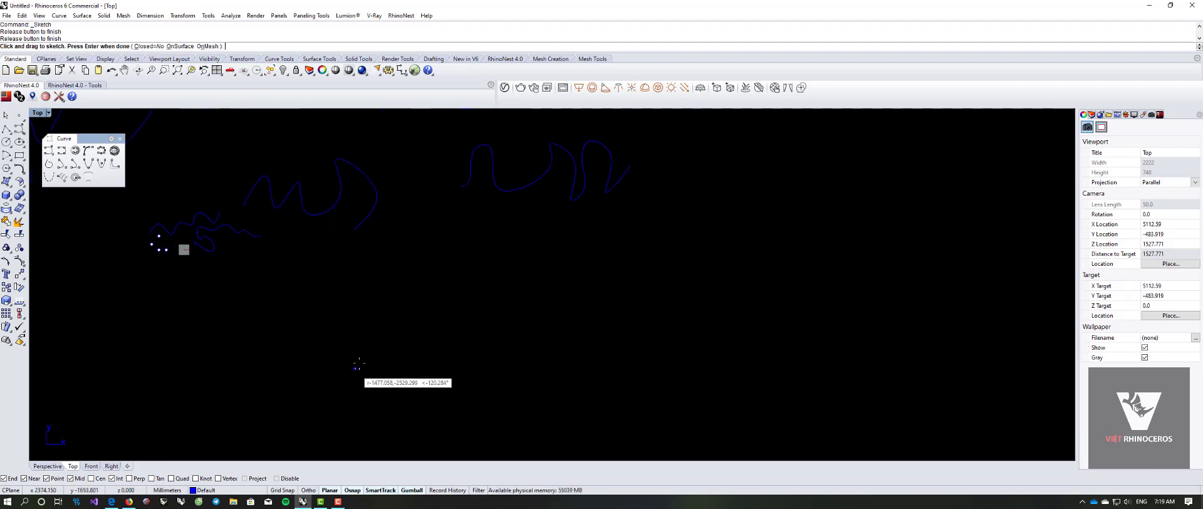
mouse_move(325, 356)
mouse_down()
mouse_move(366, 302)
mouse_move(297, 302)
mouse_move(382, 316)
mouse_move(432, 272)
mouse_move(438, 316)
mouse_move(464, 224)
mouse_move(529, 287)
mouse_move(623, 260)
mouse_move(780, 263)
mouse_up()
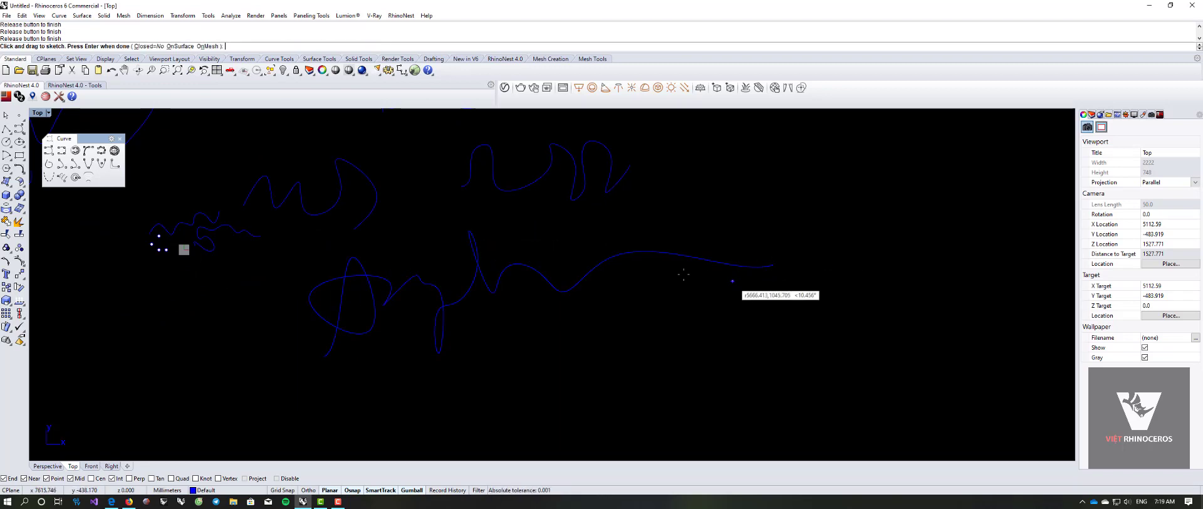
scroll(606, 291, down, 2)
mouse_move(606, 290)
right_down()
mouse_move(493, 278)
mouse_move(562, 222)
right_up()
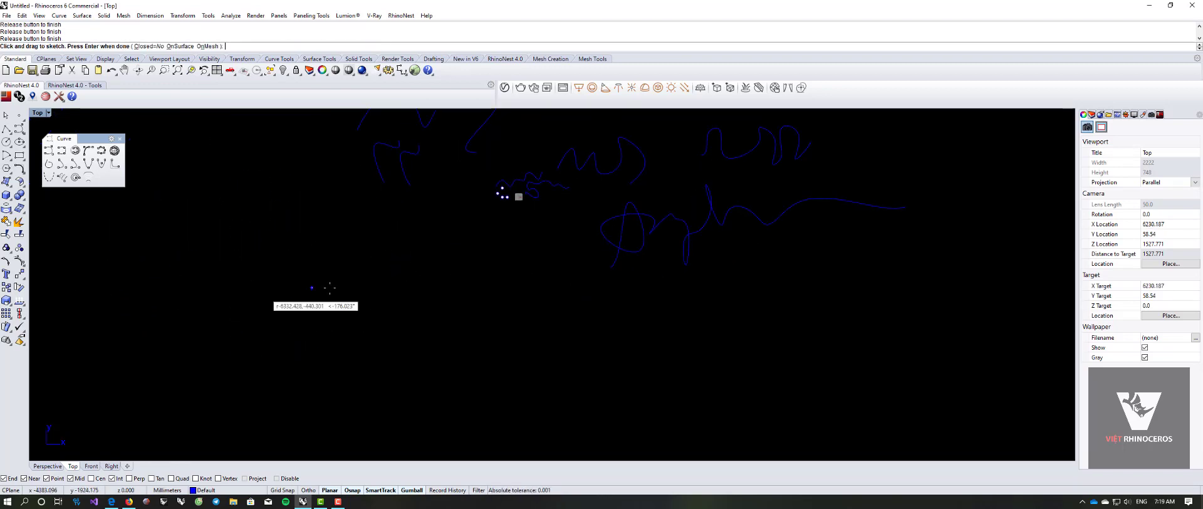
drag(143, 285, 308, 257)
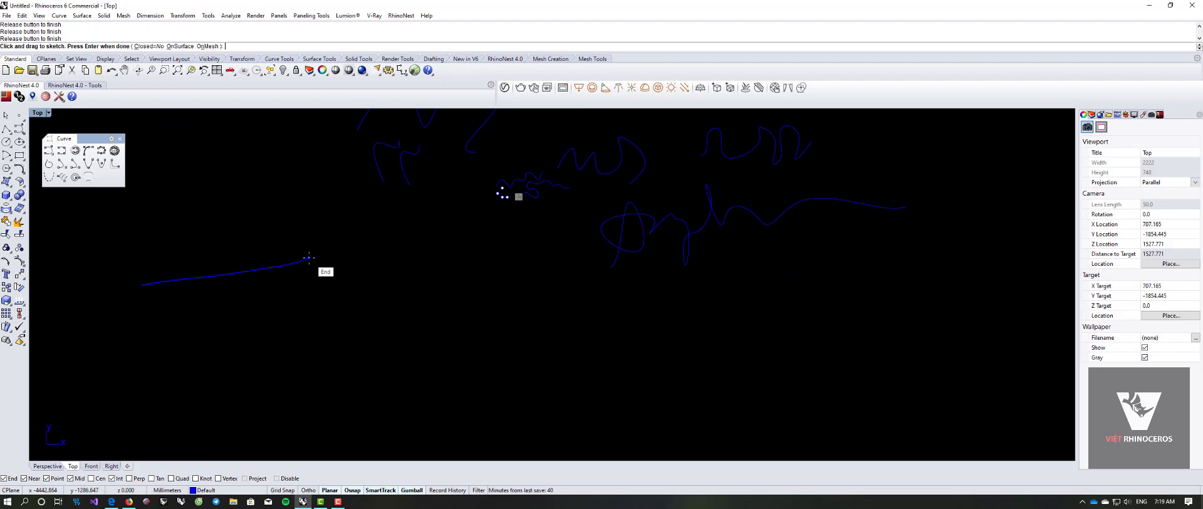
mouse_move(342, 210)
mouse_down()
mouse_move(386, 257)
mouse_move(391, 316)
mouse_move(625, 376)
mouse_move(595, 356)
mouse_up()
Step: Sketch a large signature-like stroke with a long tail in the empty area above all curves, and a smaller similar one to its left
right_drag(594, 356, 505, 330)
scroll(434, 354, down, 5)
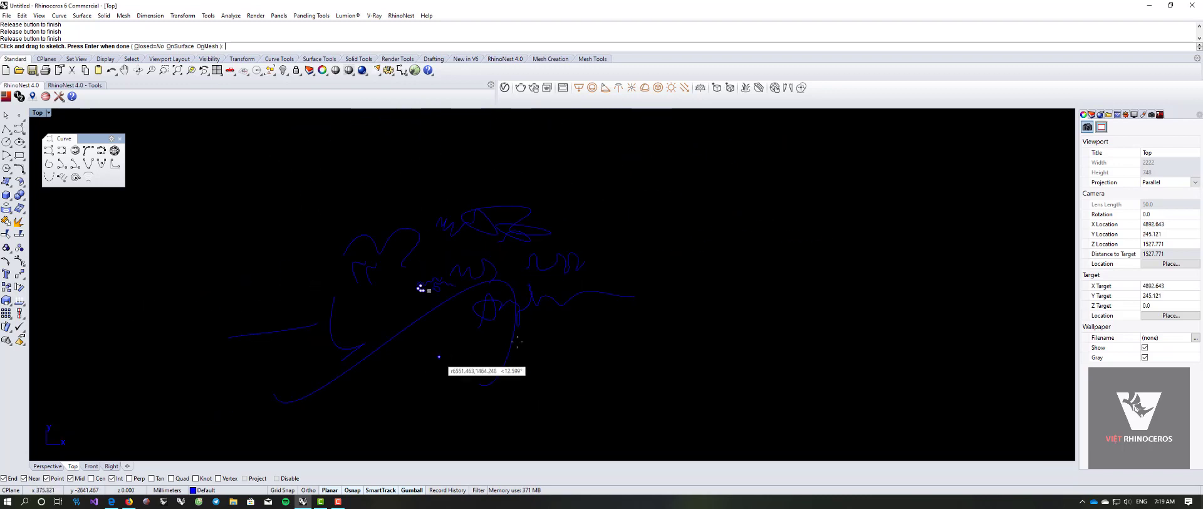
mouse_move(434, 354)
right_down()
mouse_move(608, 347)
mouse_move(603, 386)
right_up()
mouse_move(287, 305)
mouse_down()
mouse_move(358, 226)
mouse_move(365, 268)
mouse_move(405, 196)
mouse_move(444, 190)
mouse_move(445, 301)
mouse_move(468, 172)
mouse_move(492, 233)
mouse_move(525, 241)
mouse_move(567, 221)
mouse_move(775, 207)
mouse_up()
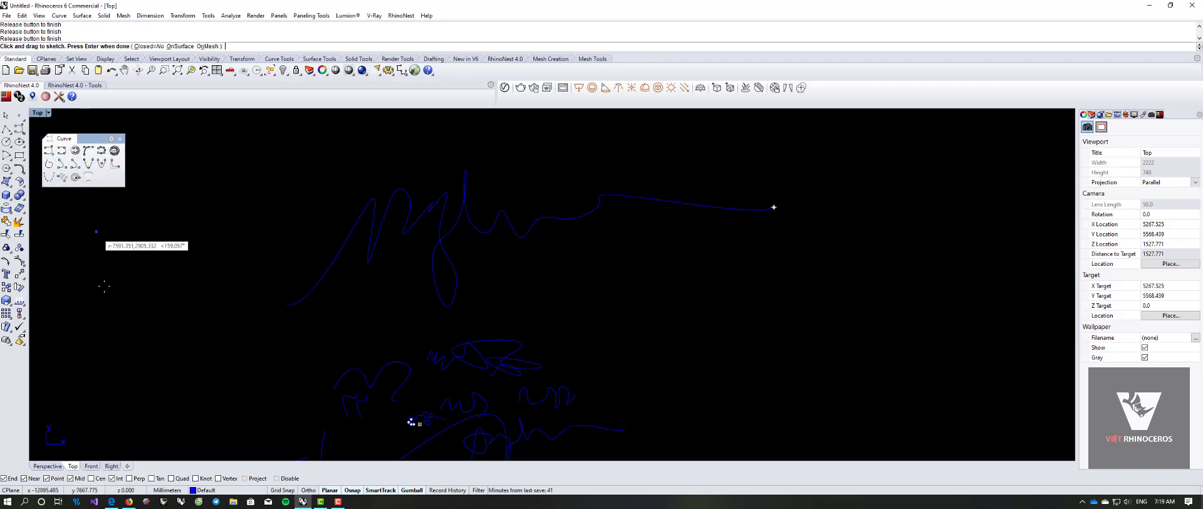
mouse_move(91, 266)
mouse_down()
mouse_move(155, 255)
mouse_move(145, 345)
mouse_move(175, 218)
mouse_move(168, 257)
mouse_move(179, 254)
mouse_move(179, 270)
mouse_move(207, 246)
mouse_move(316, 246)
mouse_up()
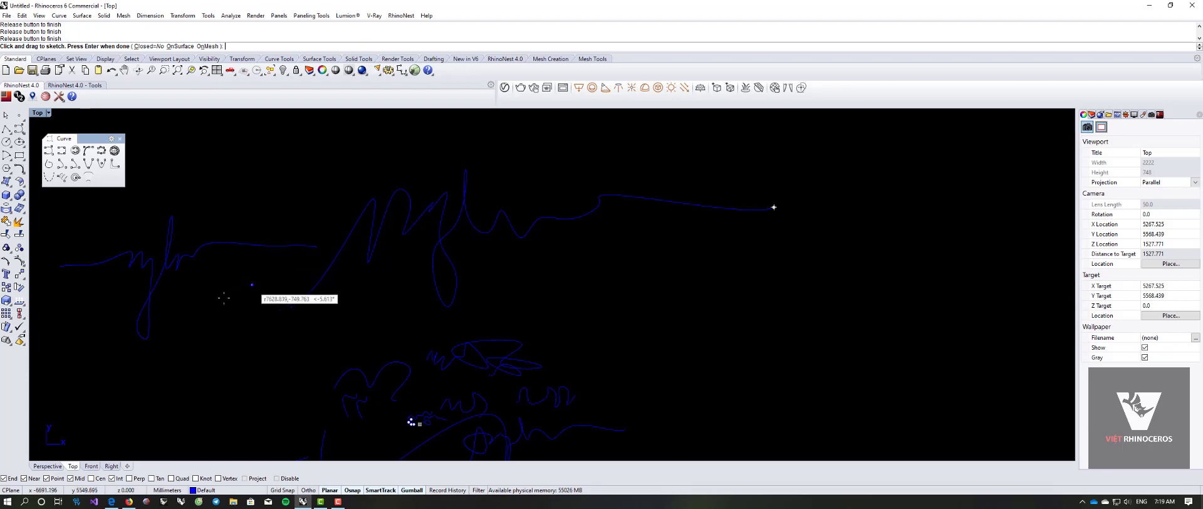